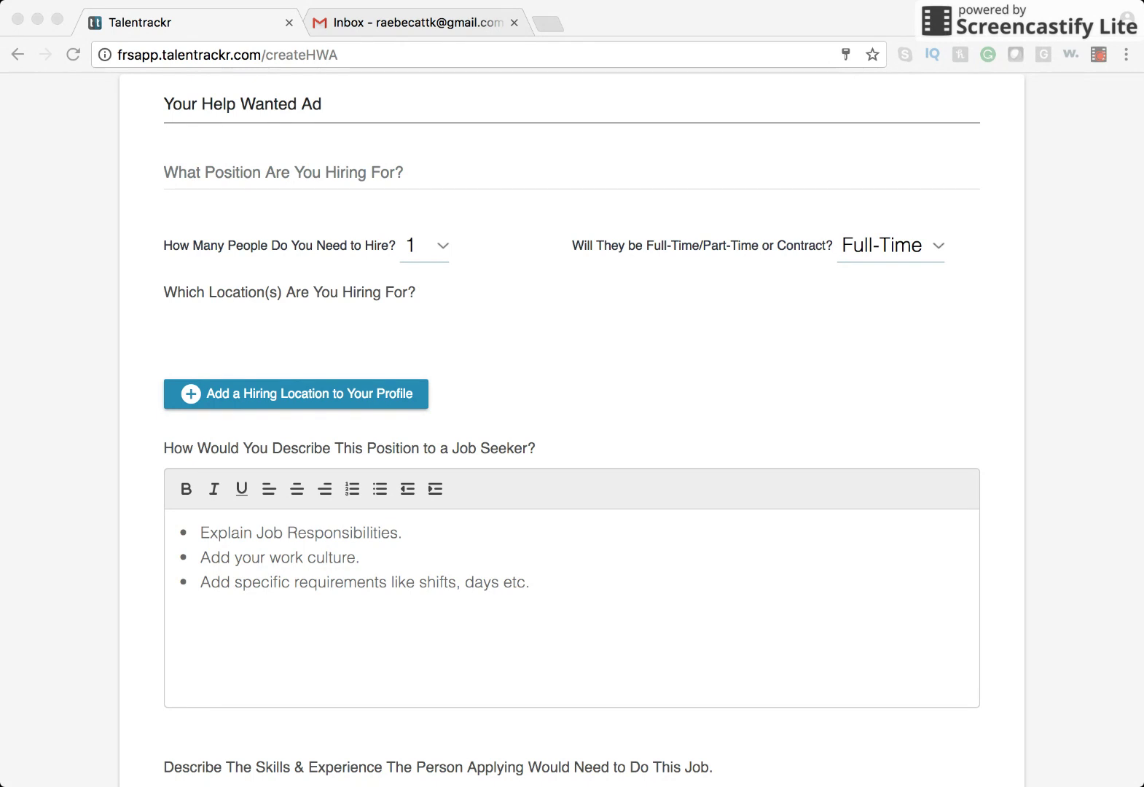
# Paste 'Technical Sales Representative Job' as the position title, keeping 1 person, Full-Time.
pyautogui.click(105, 301)
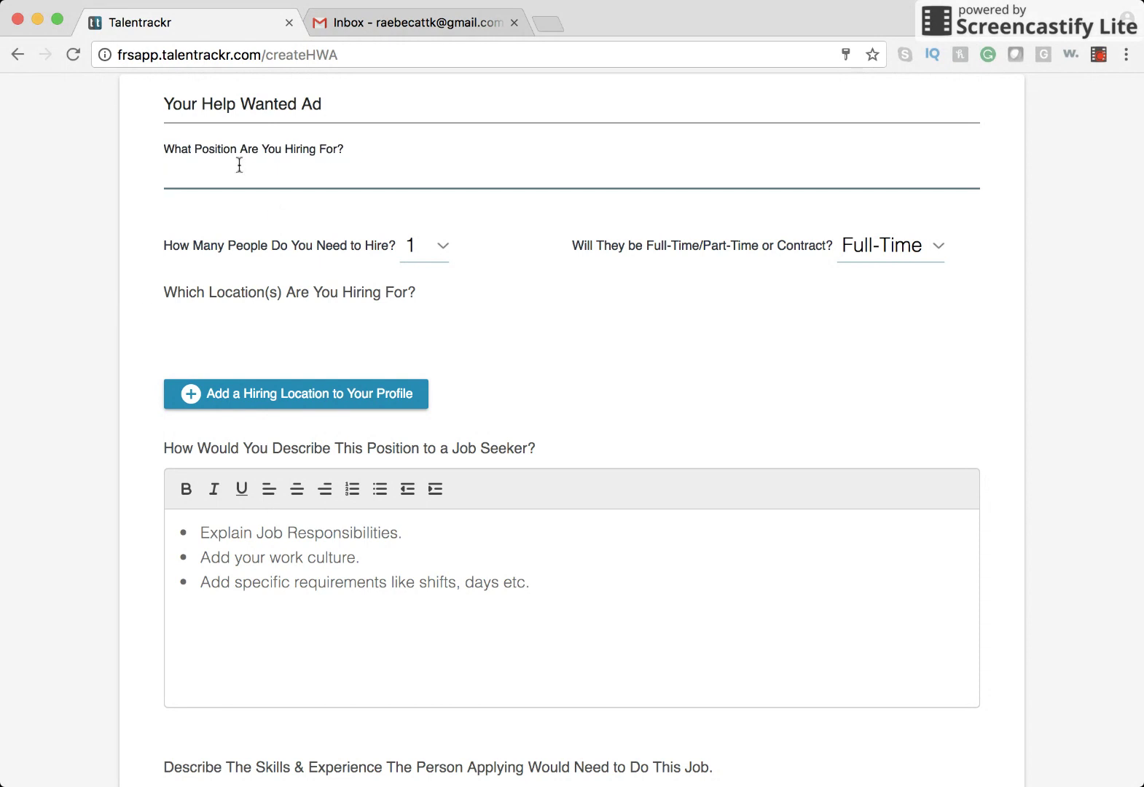
pyautogui.write('Technical Sales Representative Job')
pyautogui.click(499, 207)
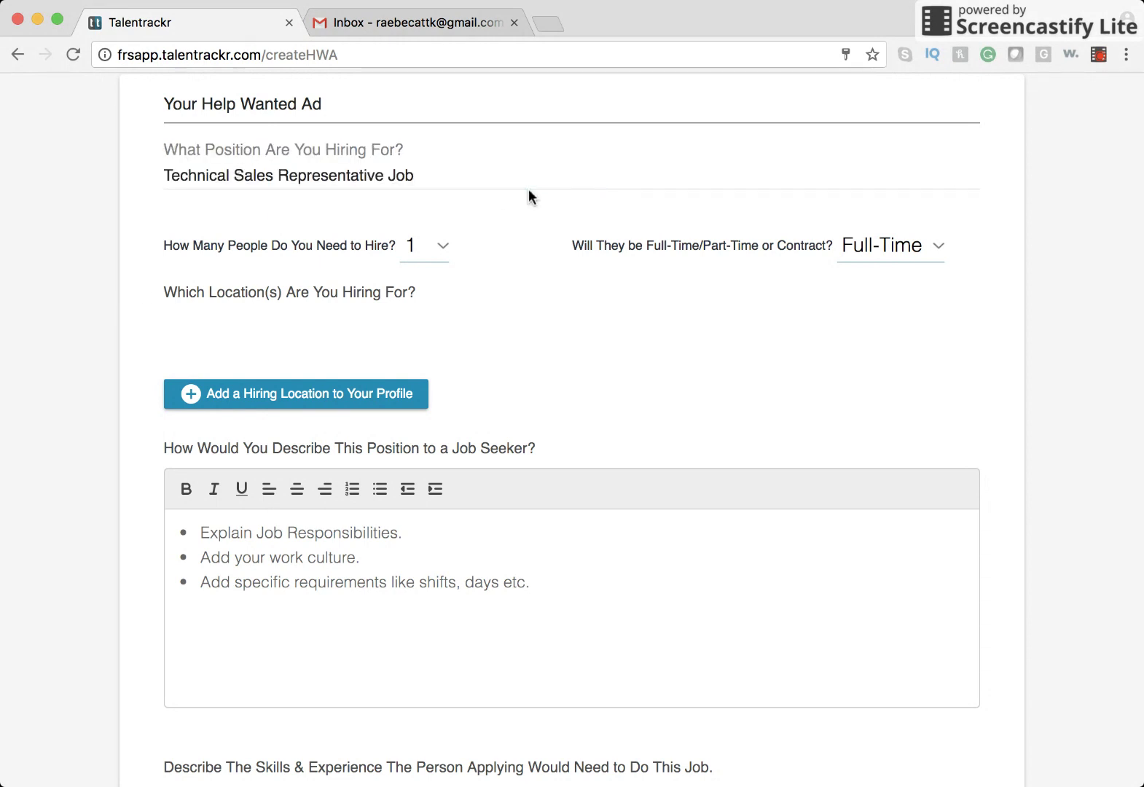
pyautogui.click(859, 249)
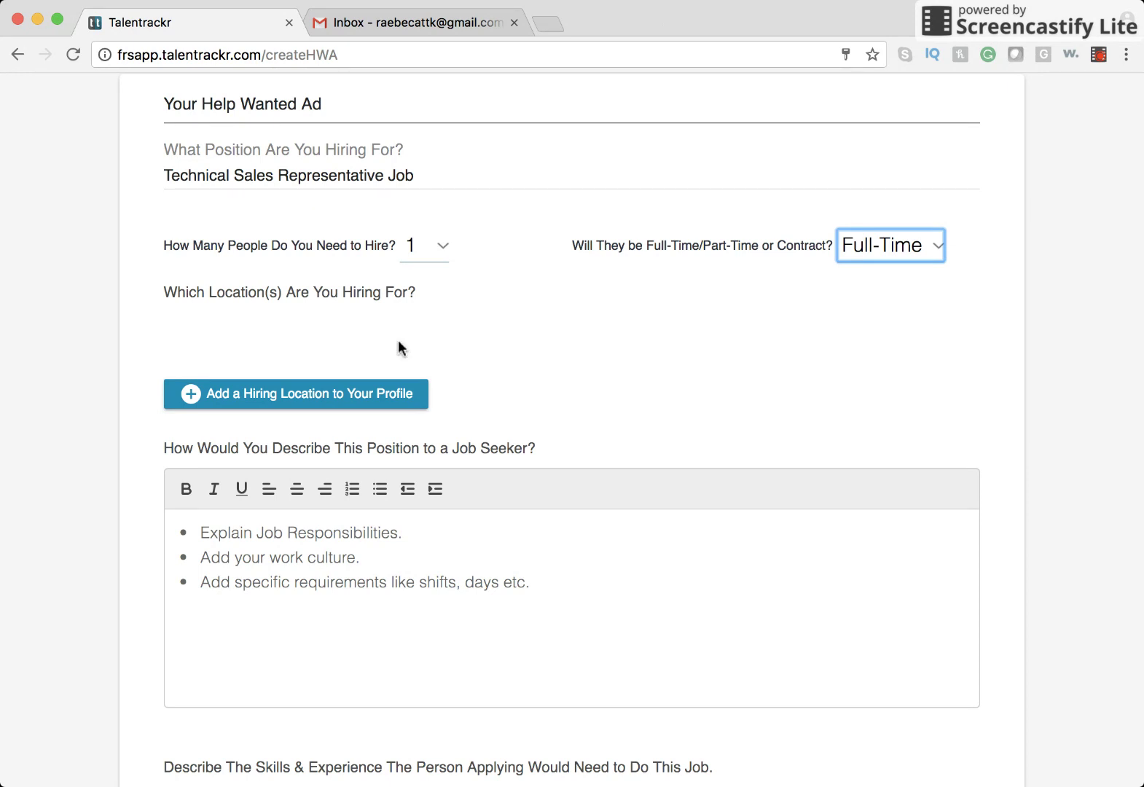
# Add a hiring location in Bethel, CT, entering the street address and zip, and save it.
pyautogui.click(357, 396)
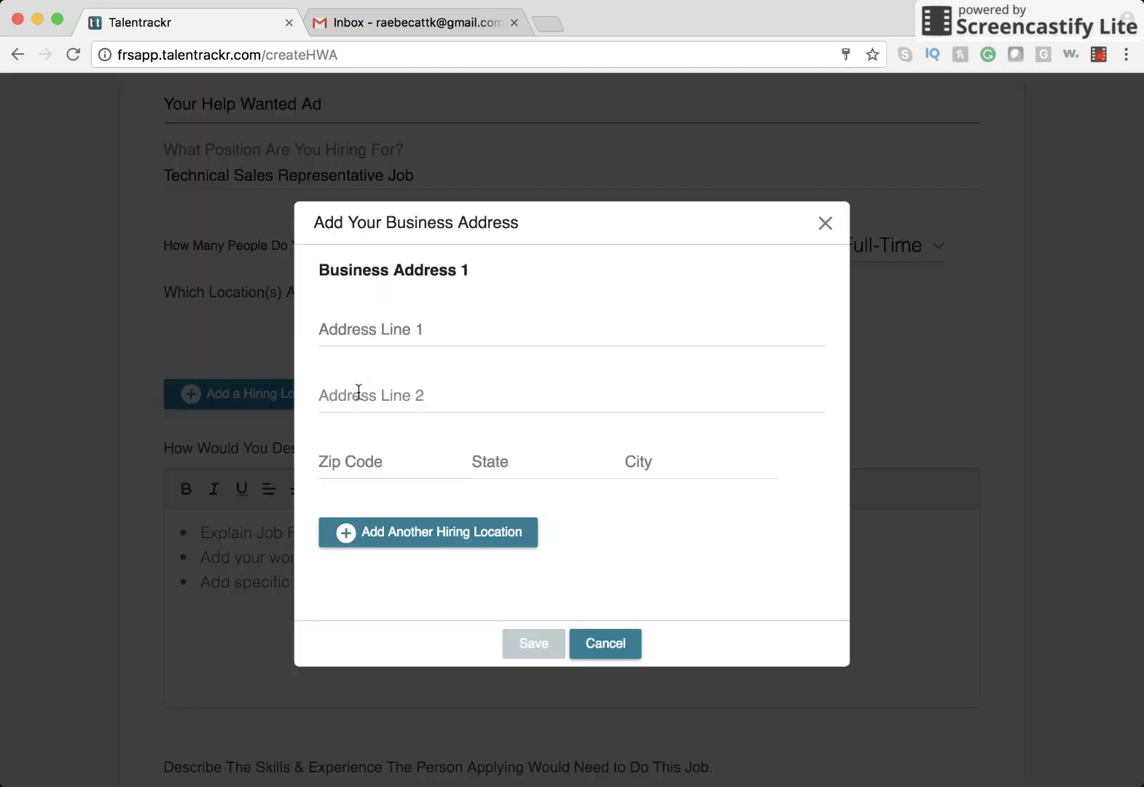
pyautogui.click(432, 334)
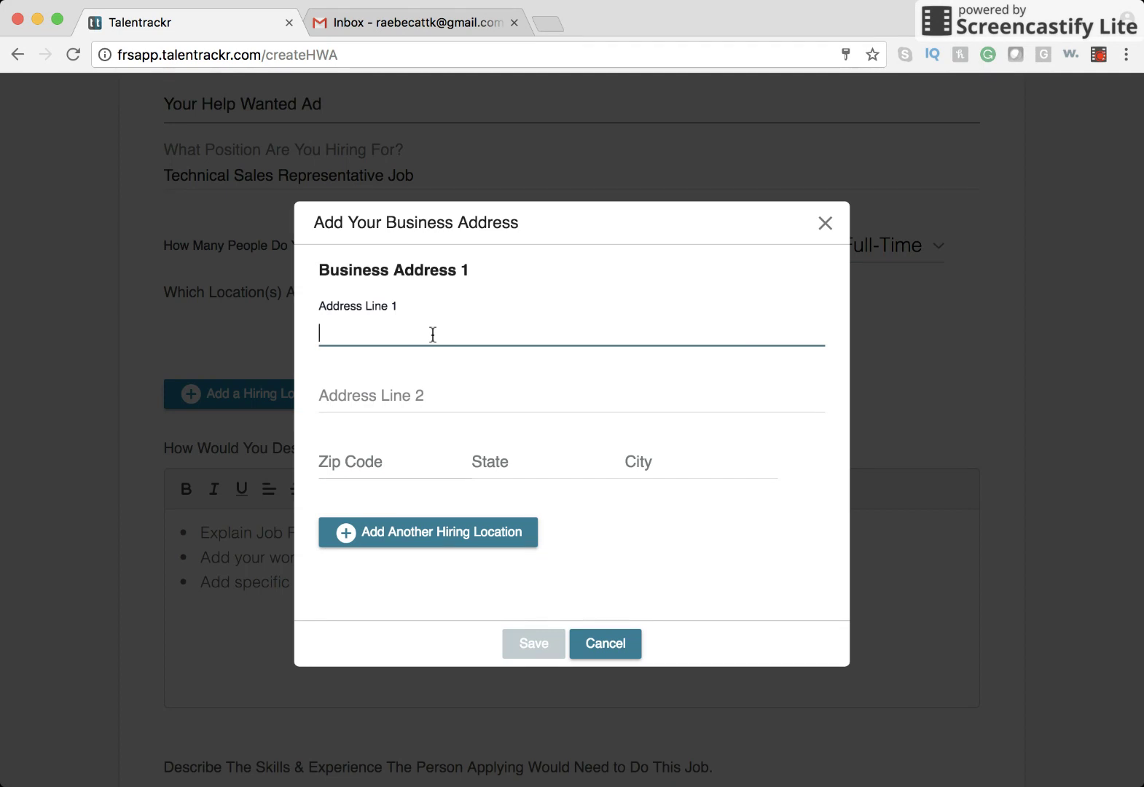
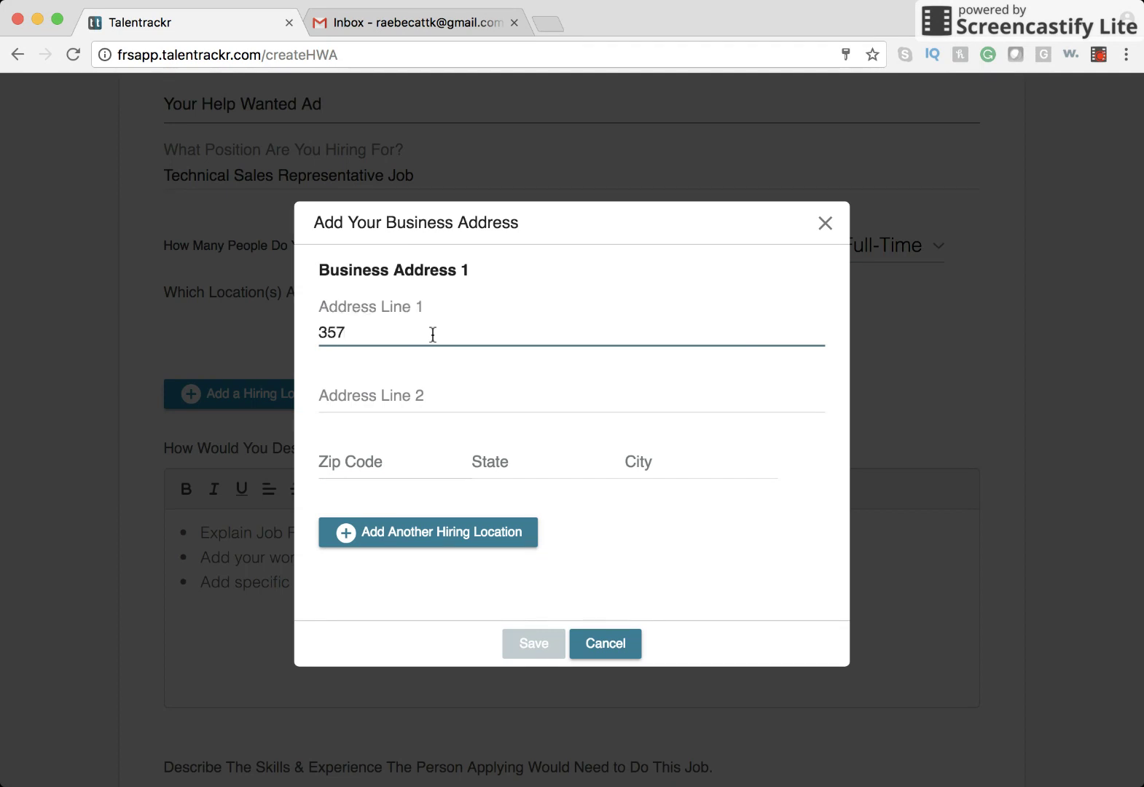
pyautogui.click(422, 386)
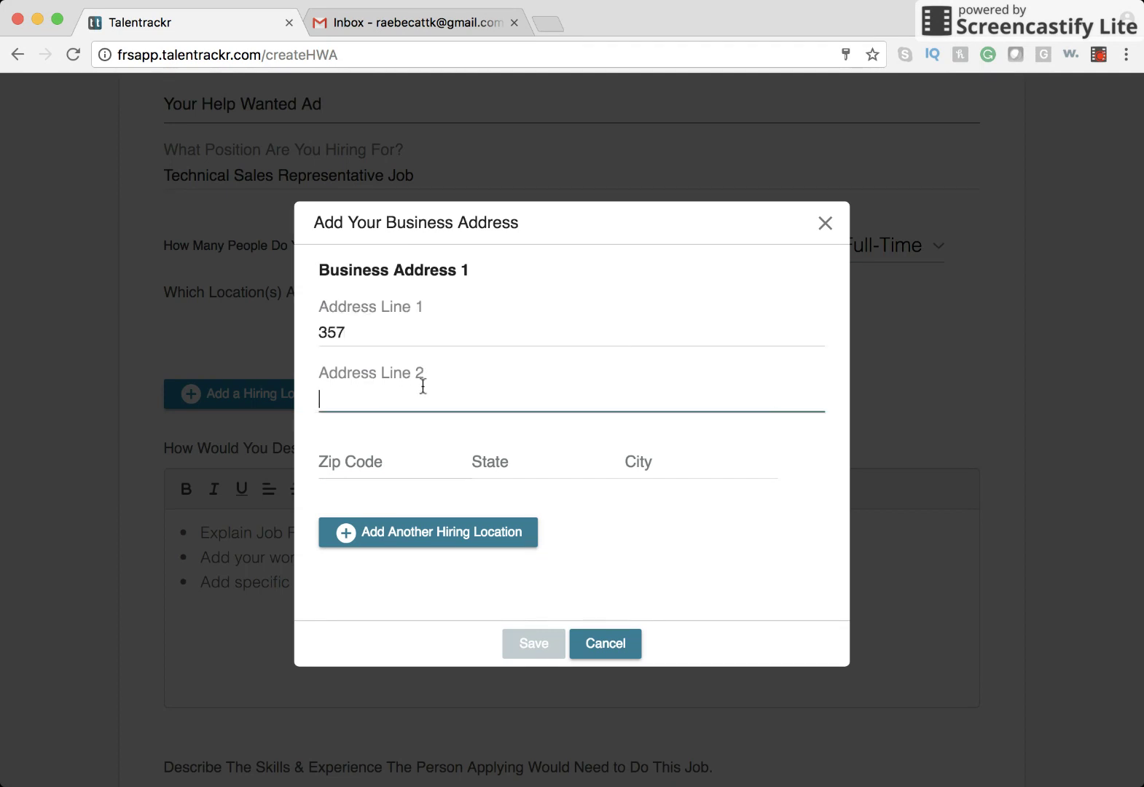
pyautogui.click(395, 463)
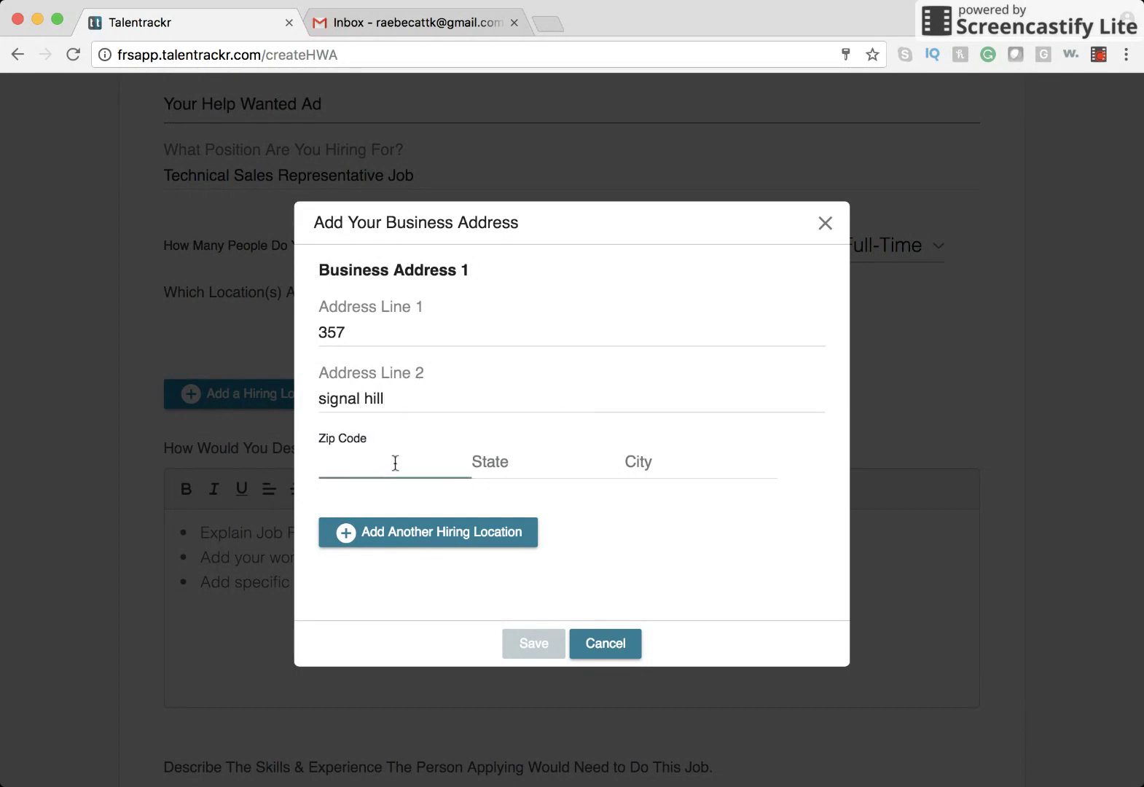
pyautogui.write('06801')
pyautogui.click(508, 470)
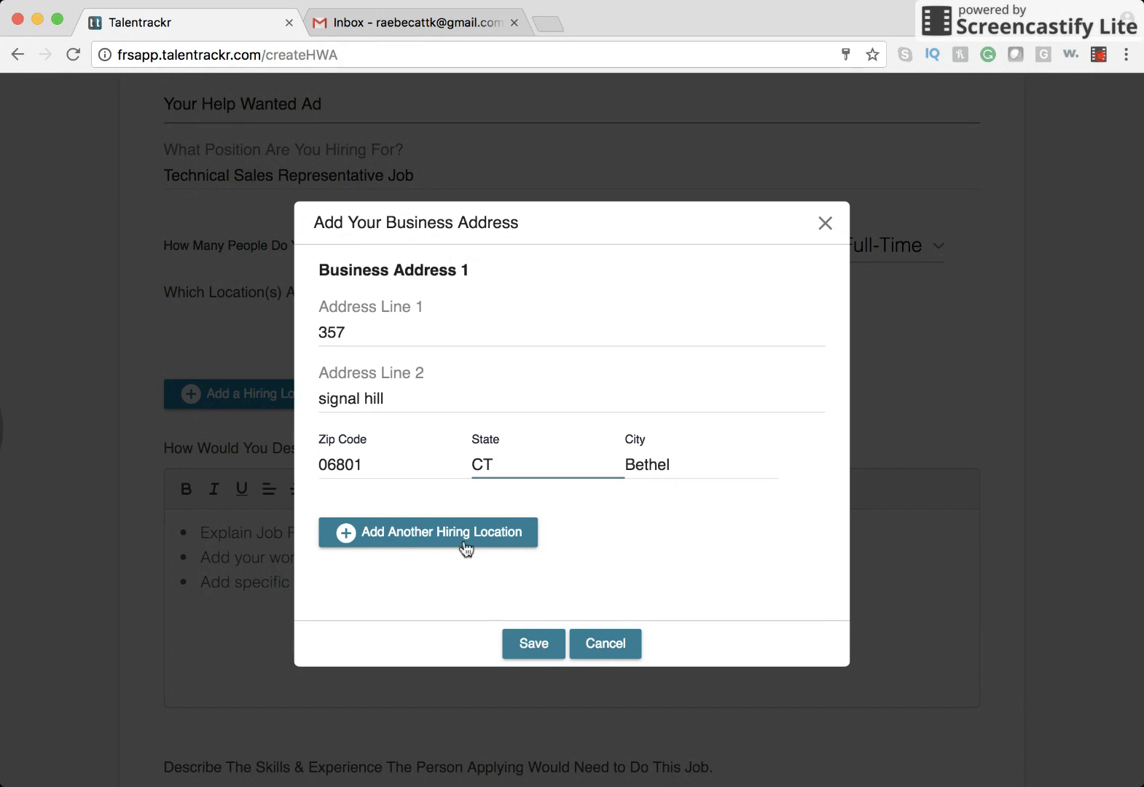
pyautogui.click(543, 641)
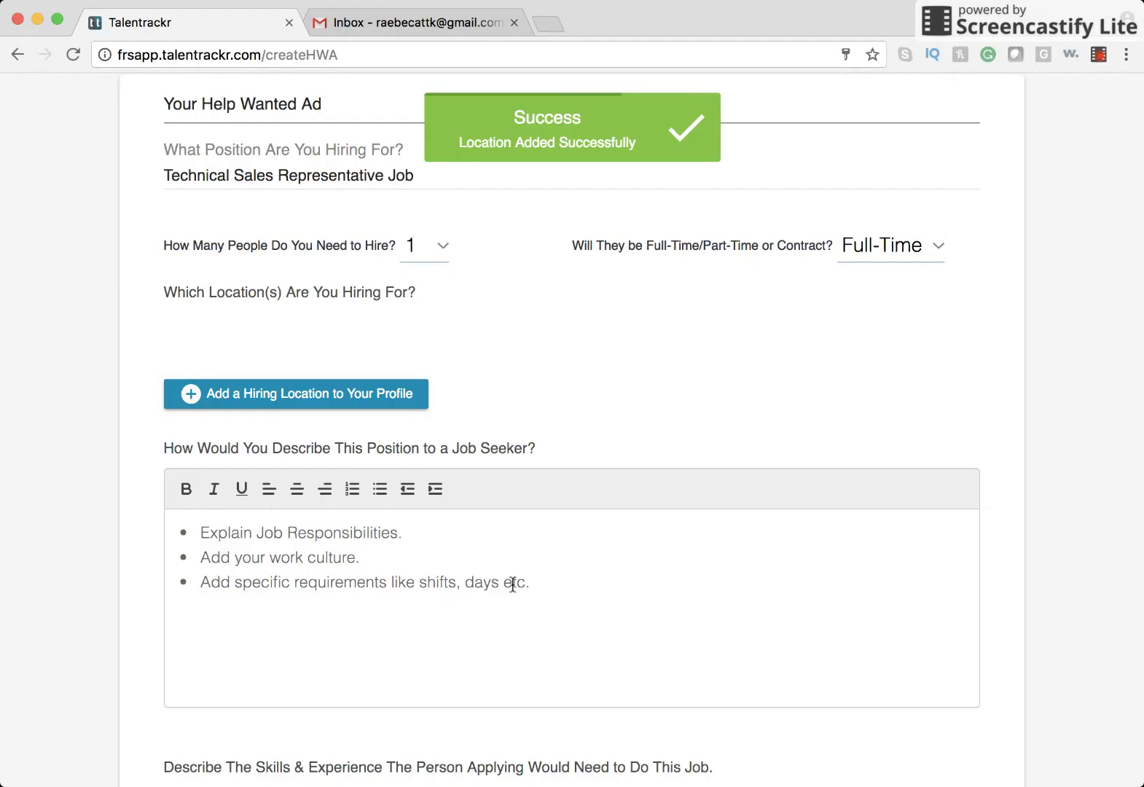
# Add a Kings Park, NY hiring location using the browser's saved-address autofill, and save it.
pyautogui.click(310, 395)
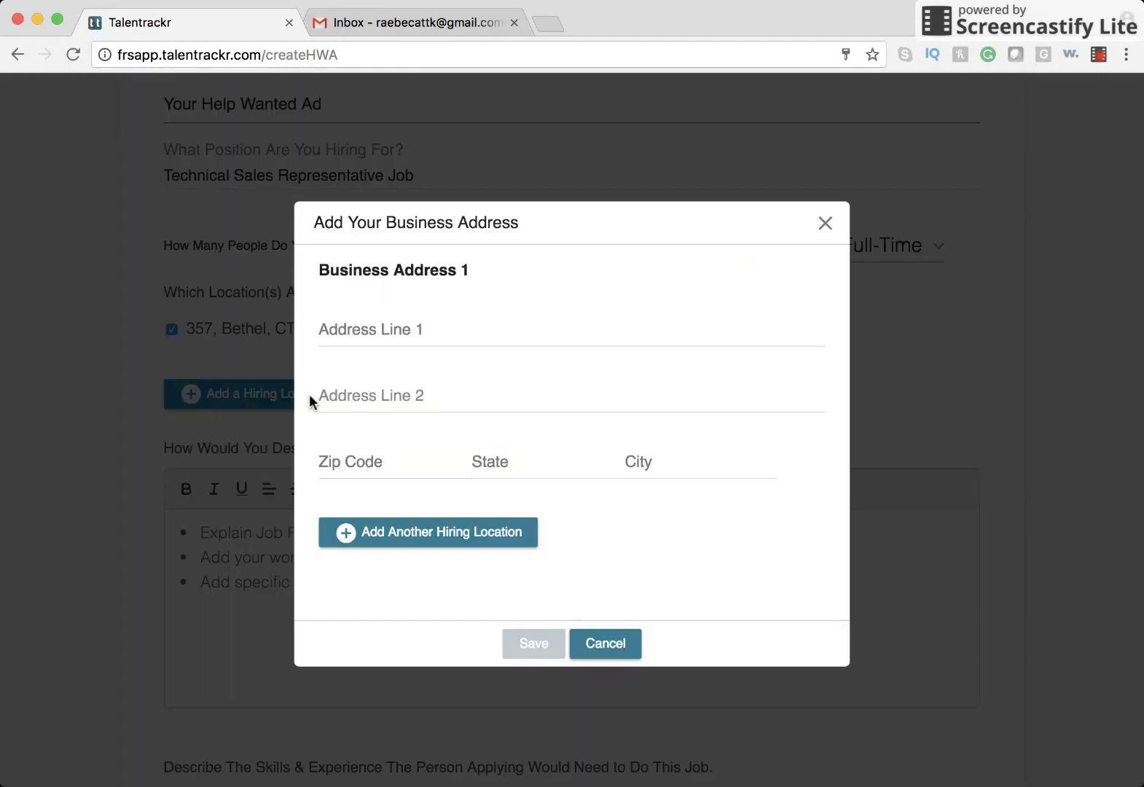
pyautogui.click(444, 321)
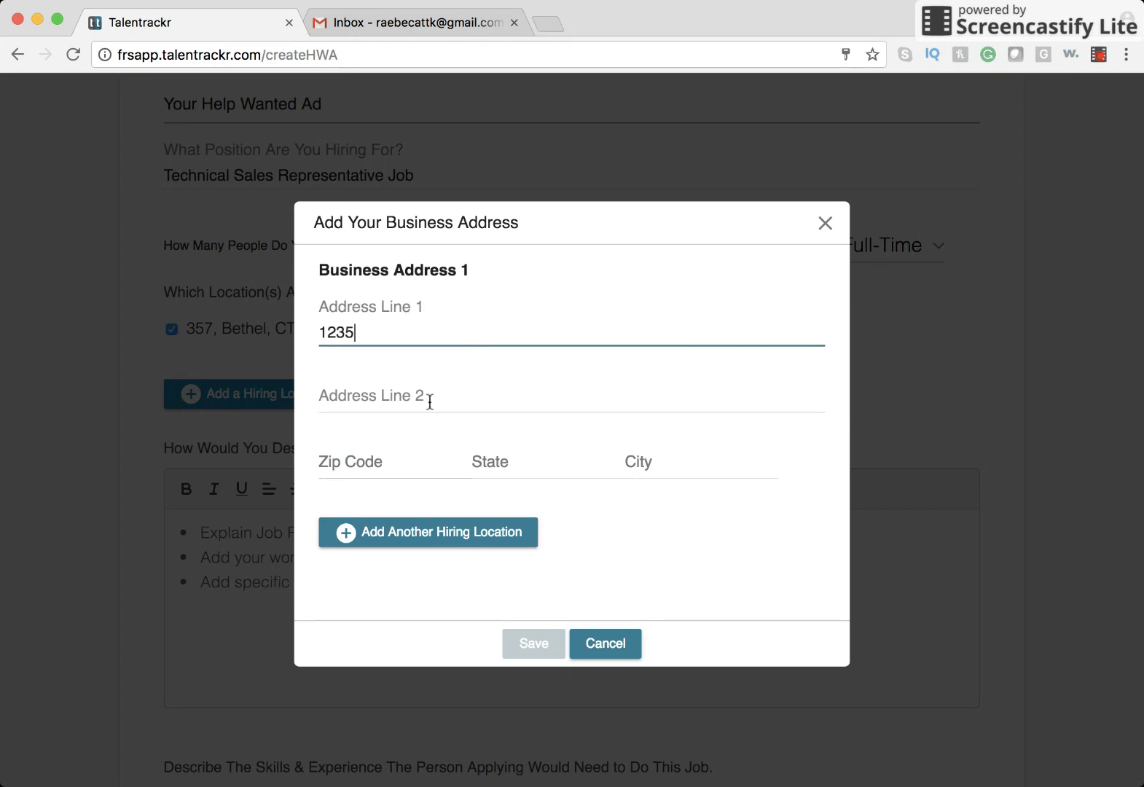
pyautogui.click(430, 401)
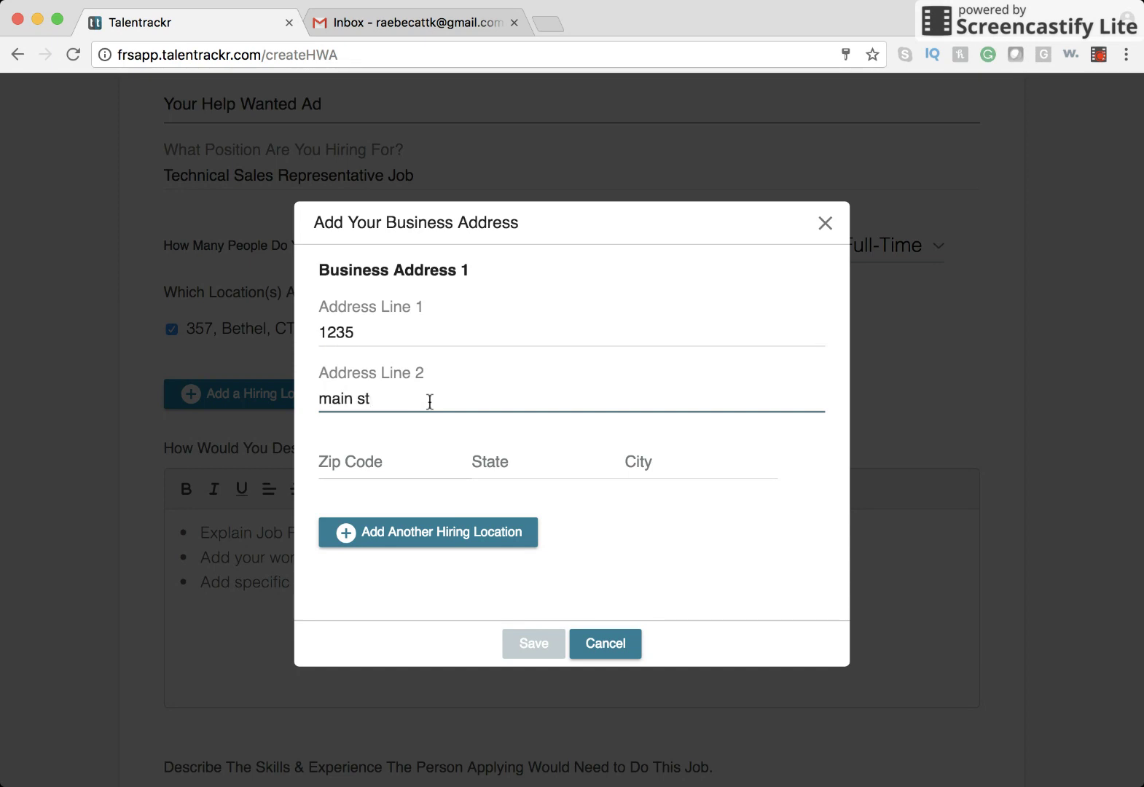
pyautogui.click(416, 462)
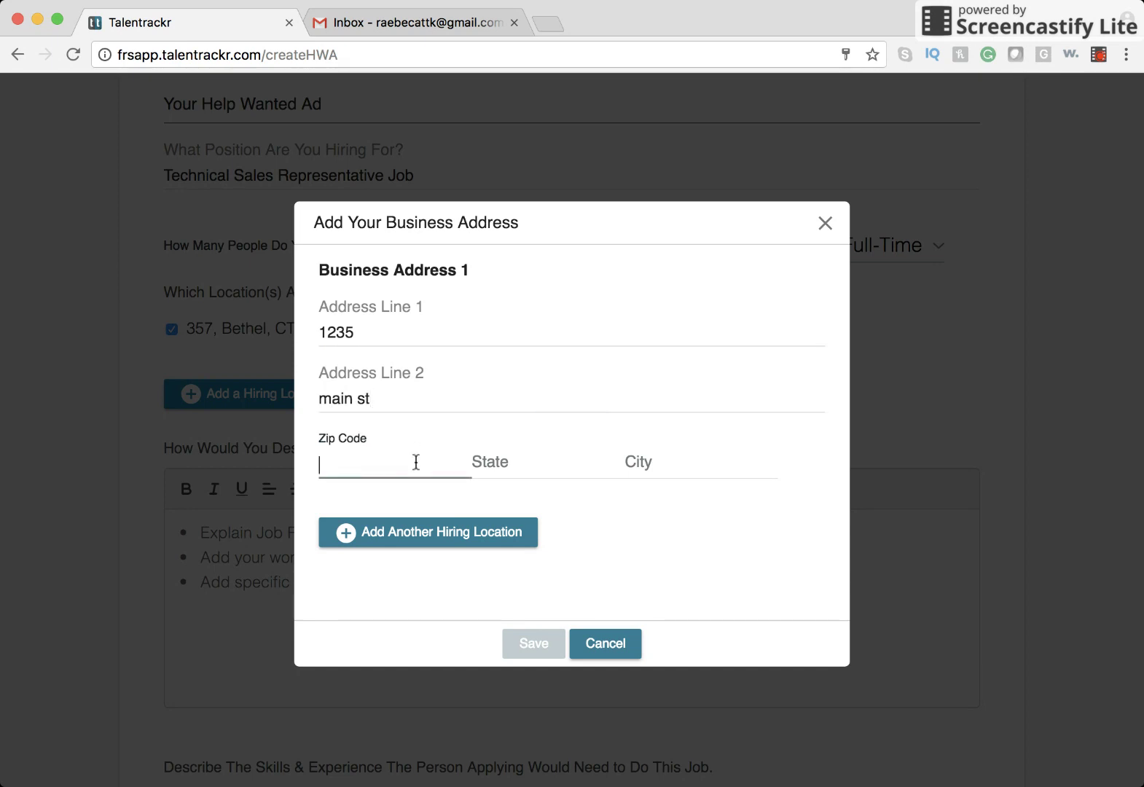
pyautogui.click(559, 466)
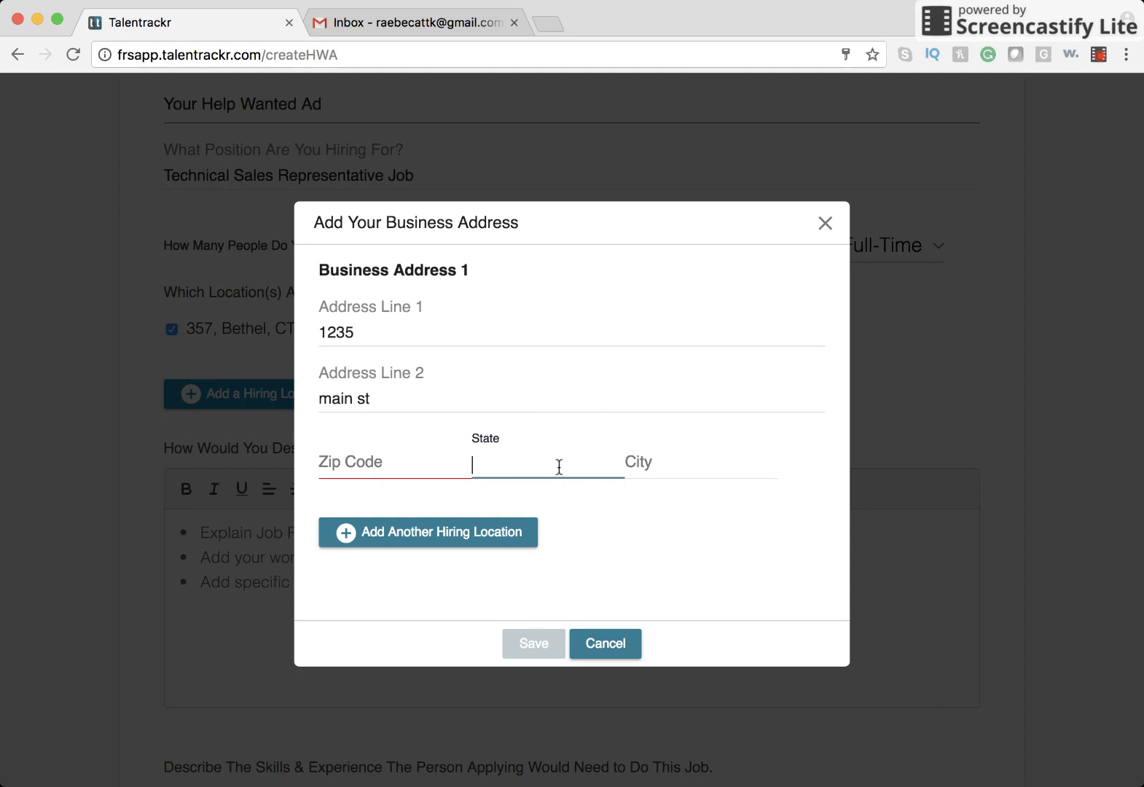
pyautogui.write('ny')
pyautogui.press('Down')
pyautogui.press('Return')
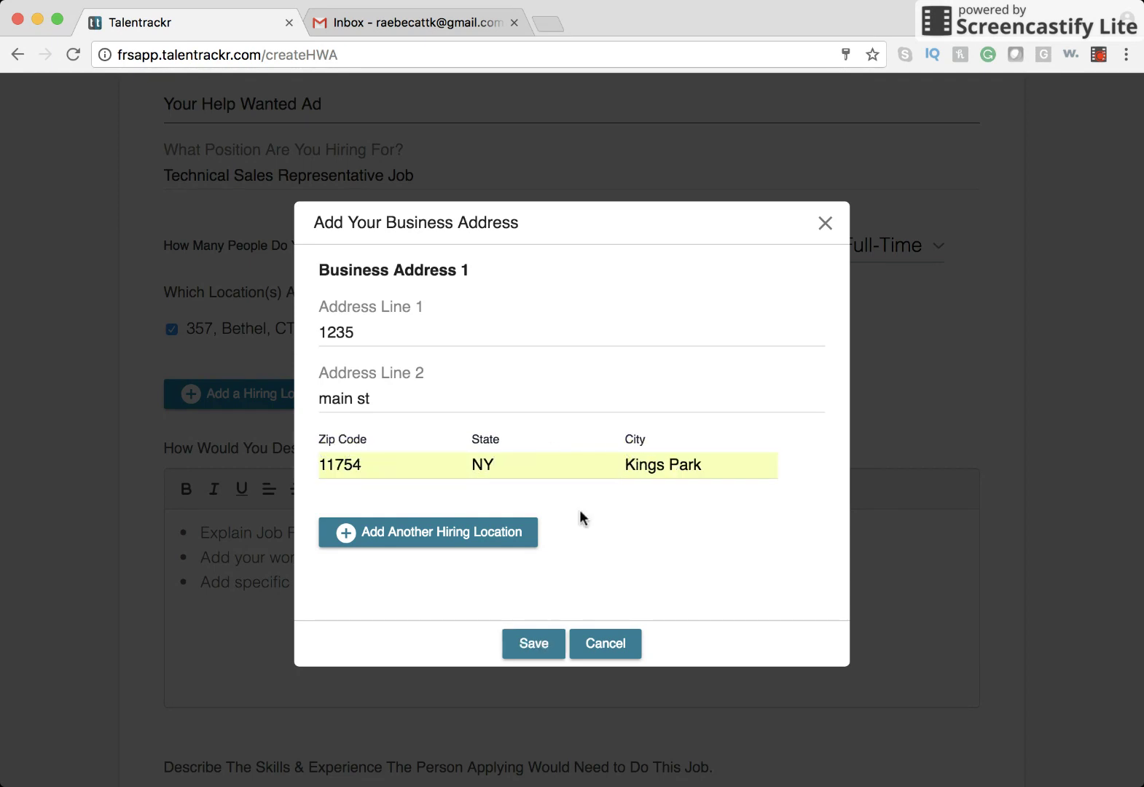
pyautogui.click(534, 644)
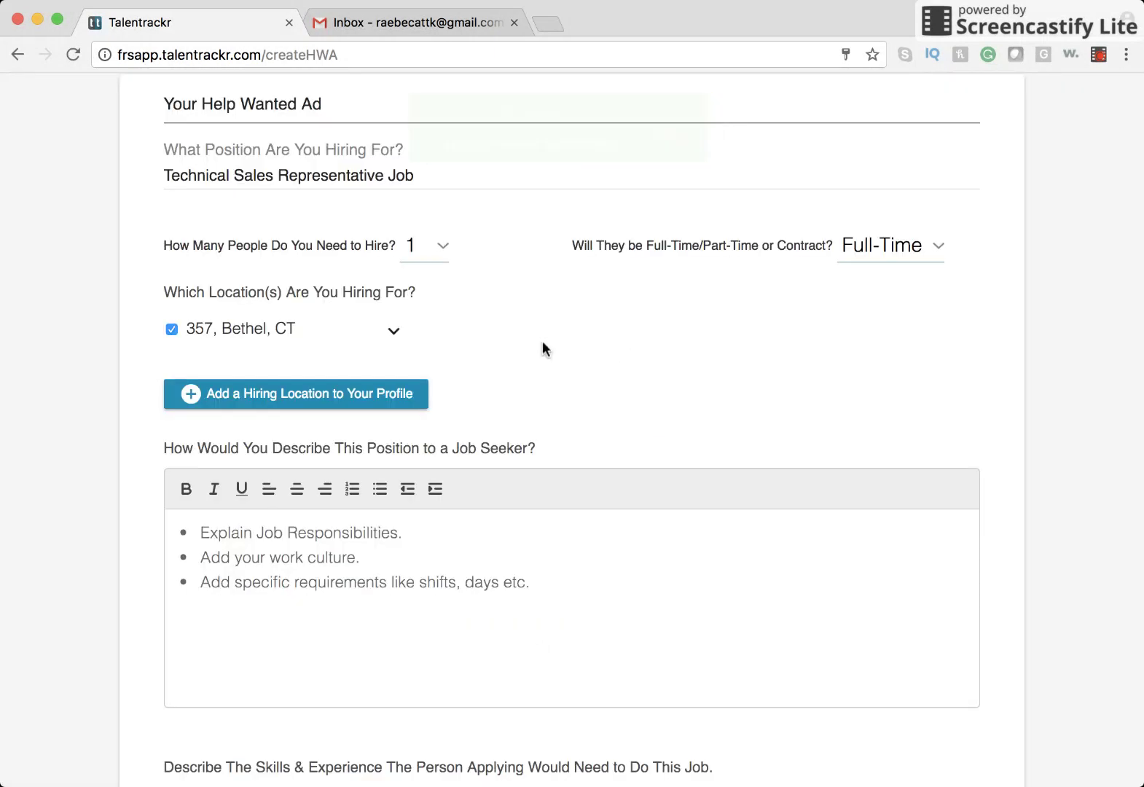
pyautogui.click(394, 332)
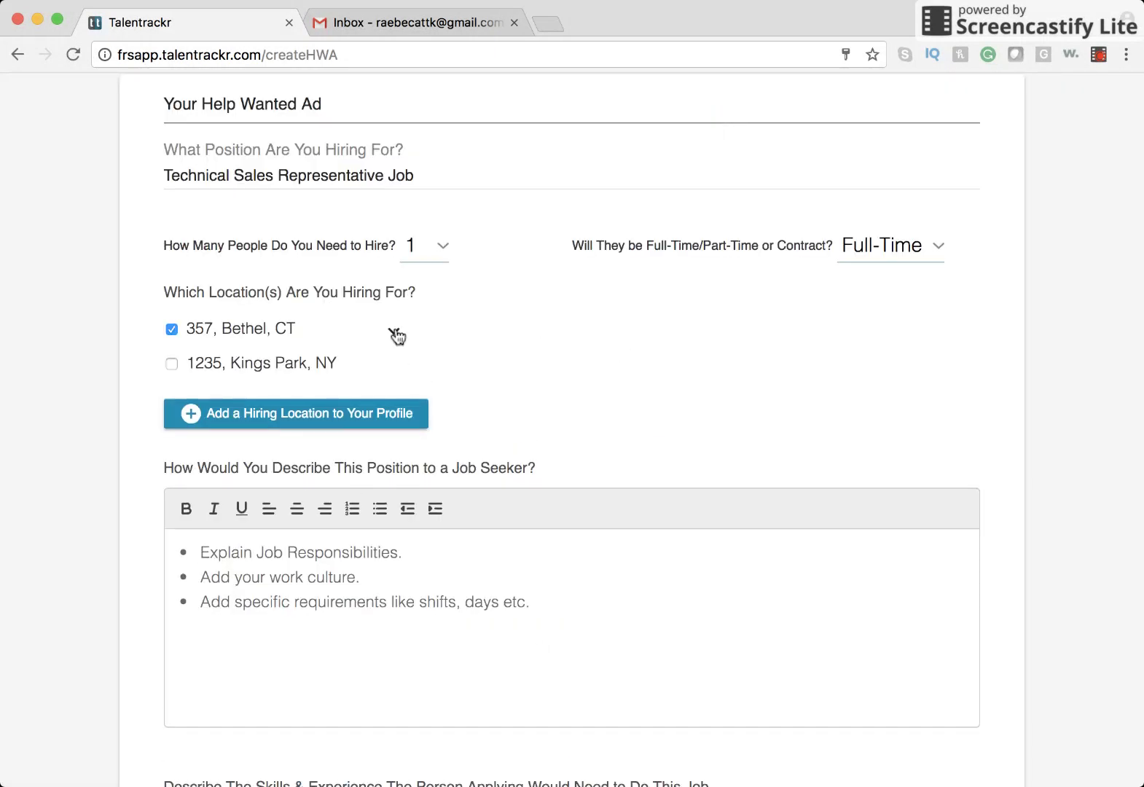
pyautogui.click(394, 332)
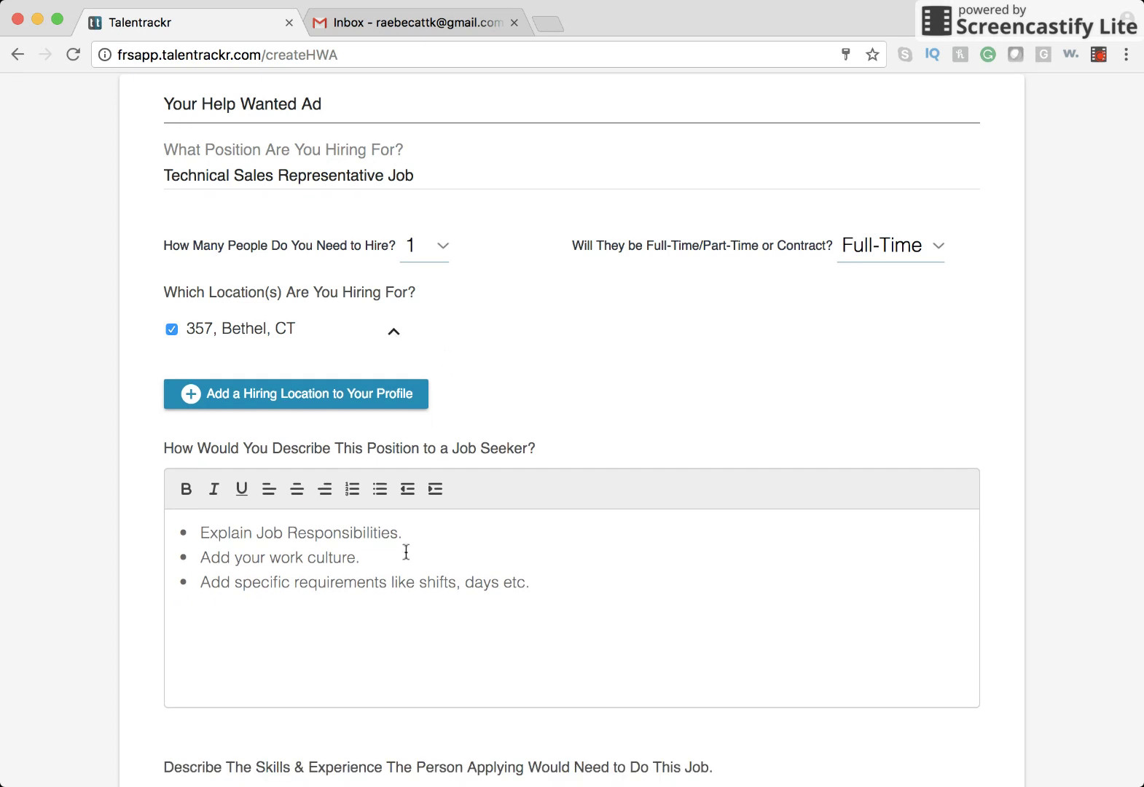
pyautogui.click(175, 570)
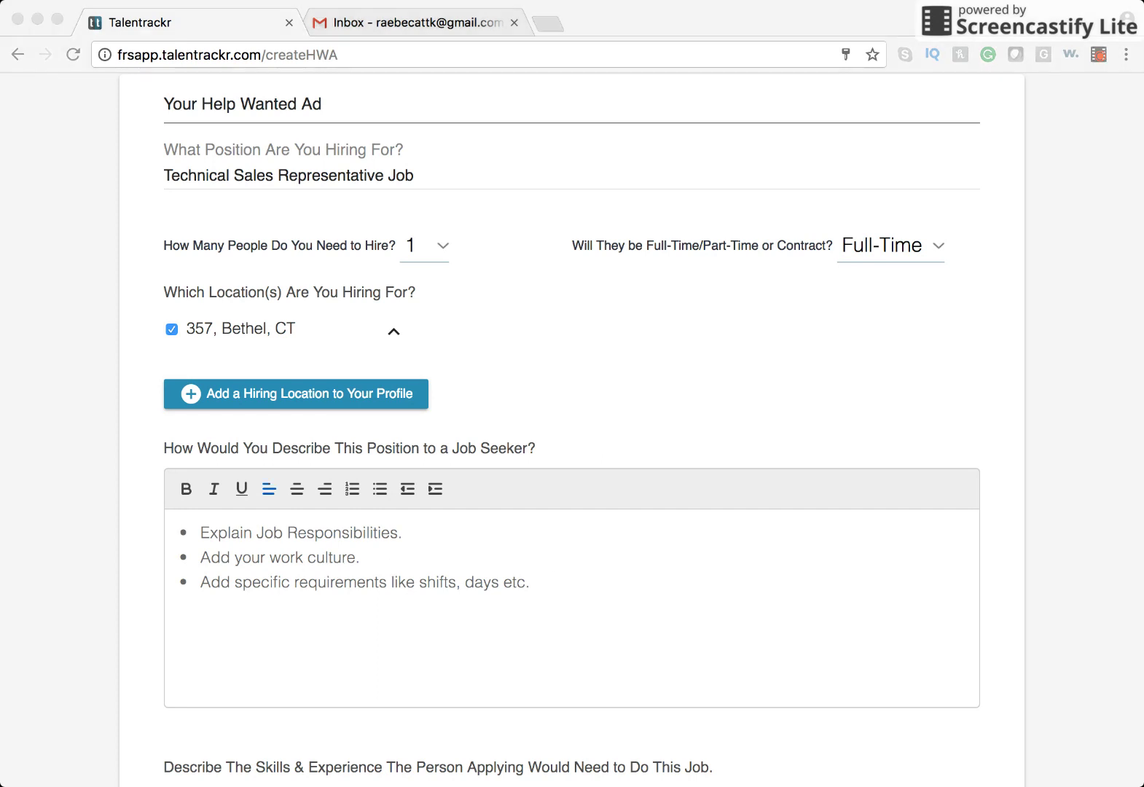
pyautogui.click(93, 567)
pyautogui.click(143, 576)
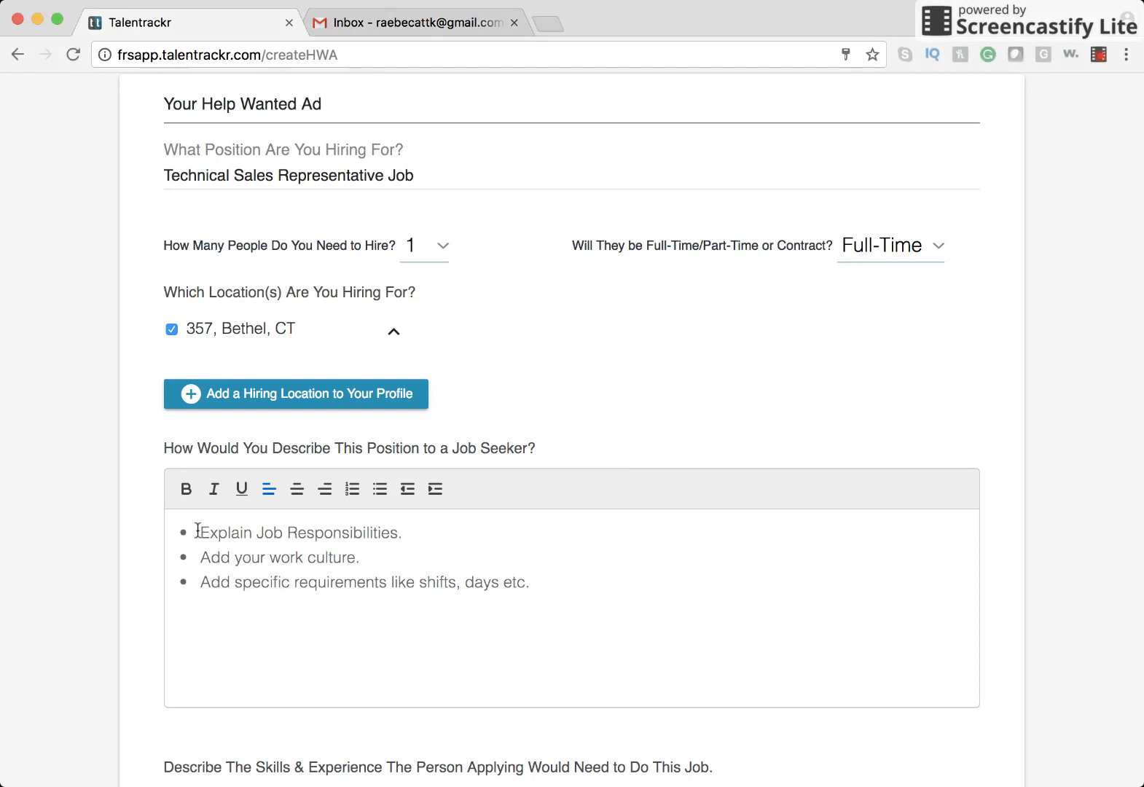
pyautogui.click(197, 530)
pyautogui.write("Assesses competitors by analyzing and summarizing competitor information and trends; identifying sales opportunities. Develops sales opportunities by researching and identifying potential accounts; soliciting new accounts; building rapport; providing technical information and explanations; preparing quotations. Closes new accounts by answering telephone, fax, and e-mail inquiries; verifying and entering information. Fills orders by transferring orders to fulfillment; communicating expected delivery date; explaining stock-outs. Develops accounts by checking customer's buying history; suggesting related and new items; explaining technical features. Maintains communication equipment by troubleshooting, reporting, and tracking problems. Maintains and improves quality results by following standards; recommending improved policies and procedures. Updates job knowledge by studying new product descriptions; participating in educational opportunities. Accomplishes department and organization g")
pyautogui.scroll(-5, 309, 584)
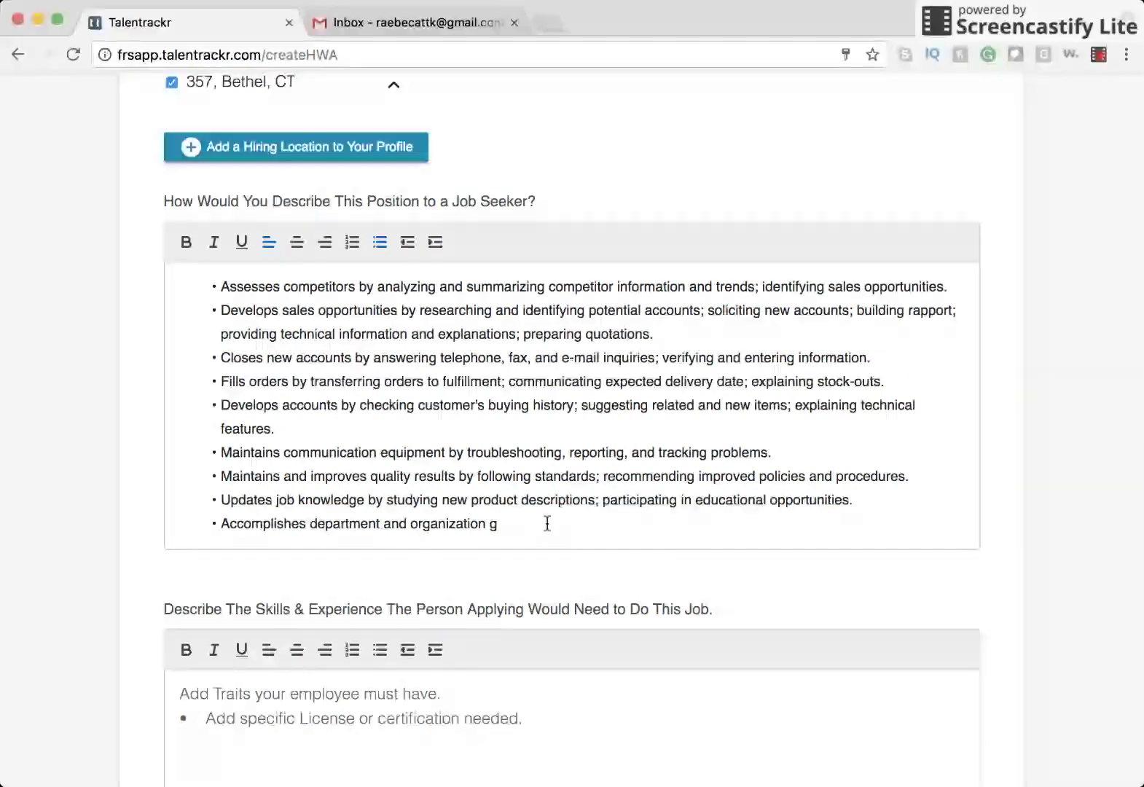
pyautogui.scroll(1, 545, 524)
pyautogui.scroll(1, 547, 524)
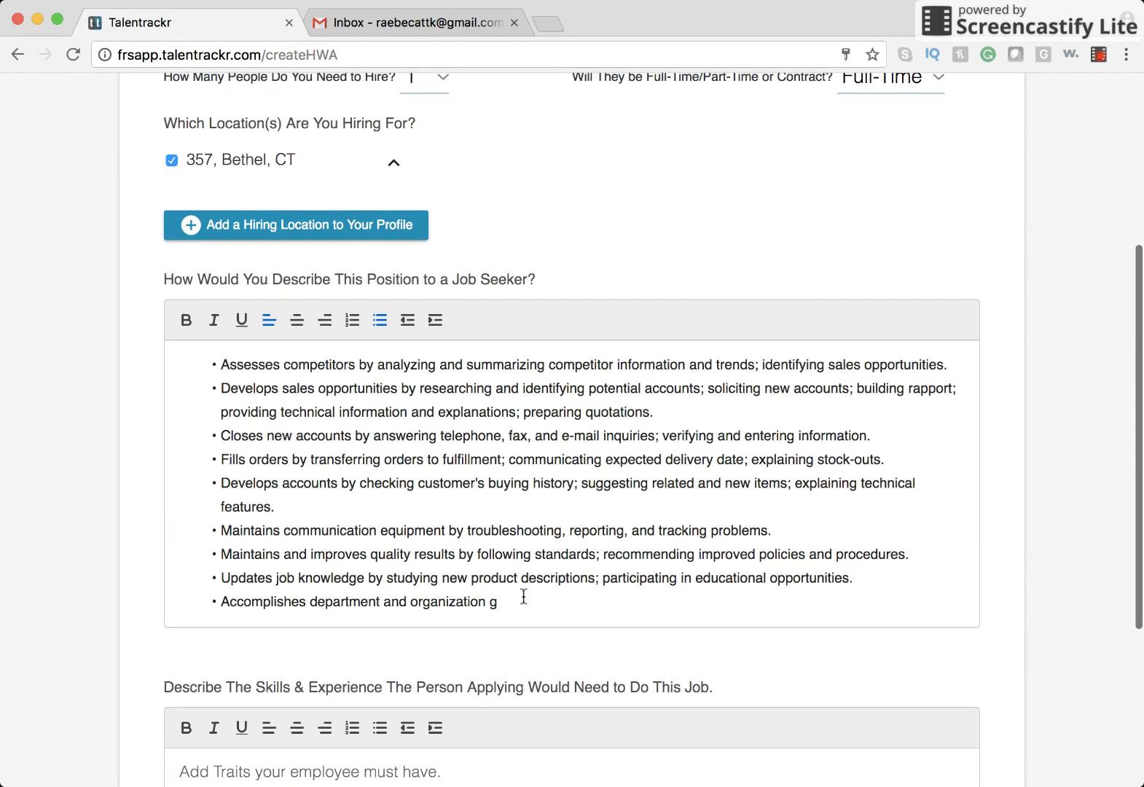
pyautogui.moveTo(505, 604); pyautogui.dragTo(166, 605)
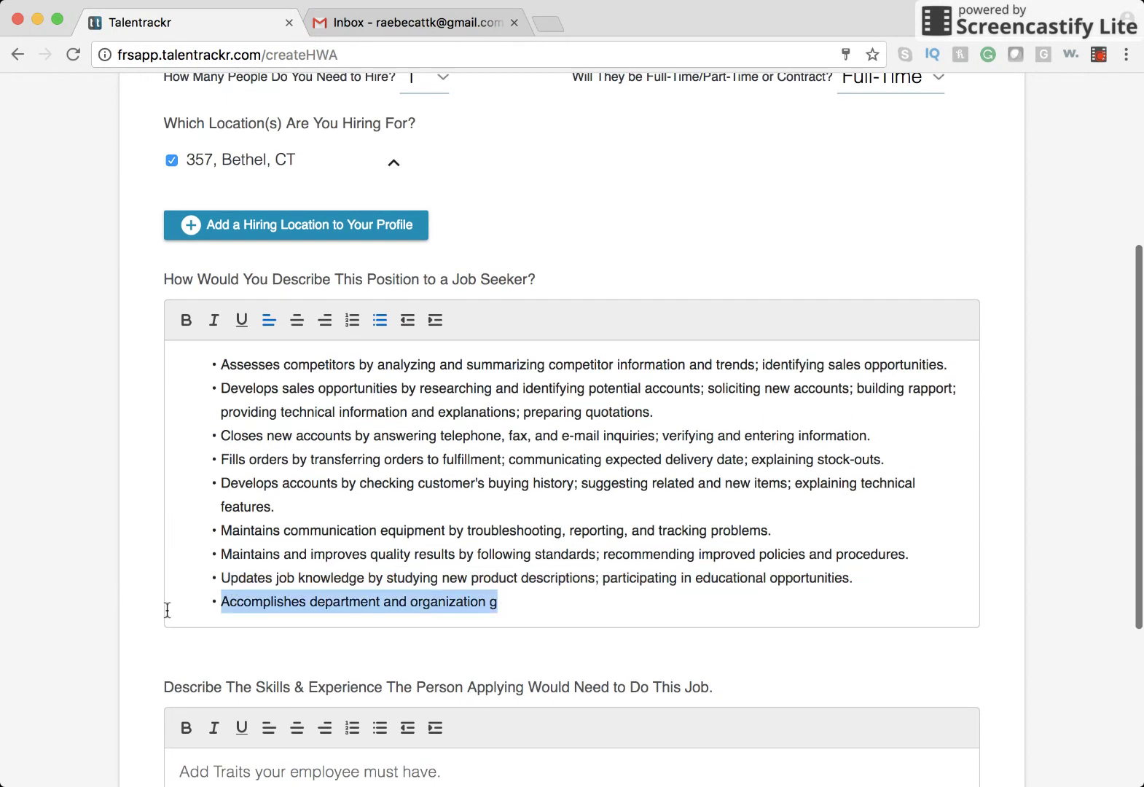
pyautogui.press('BackSpace')
pyautogui.press('BackSpace')
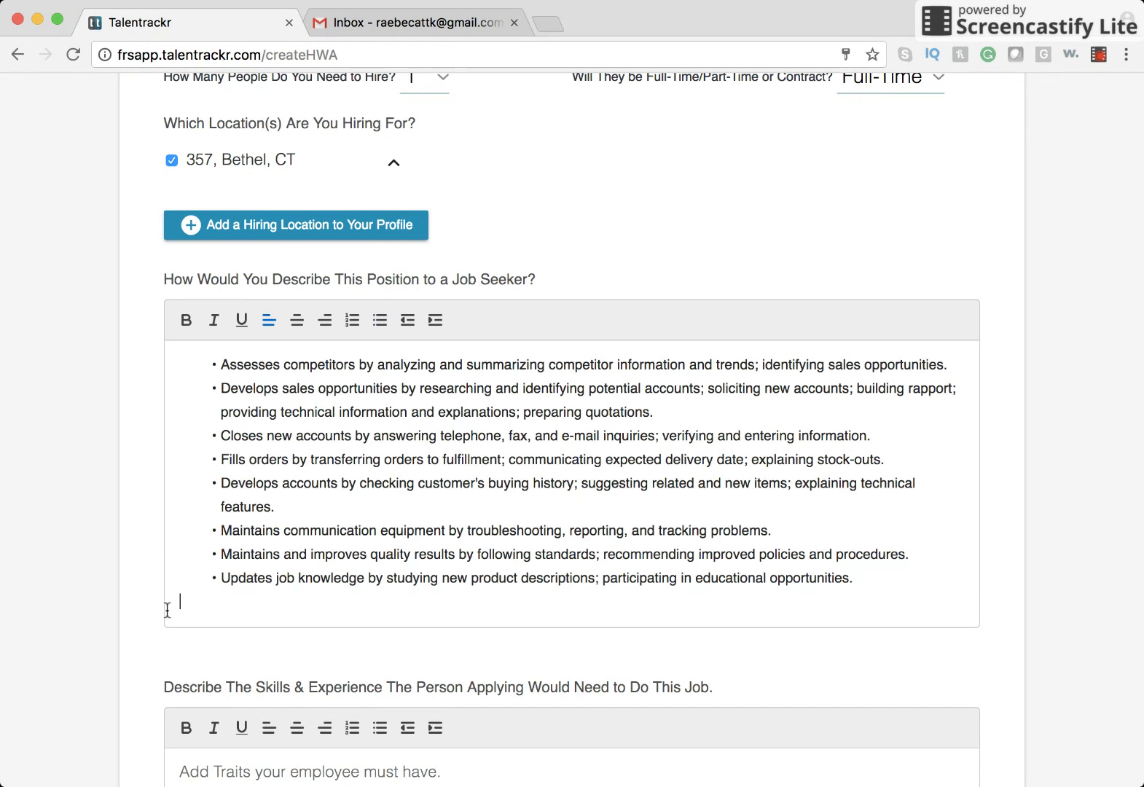
pyautogui.press('BackSpace')
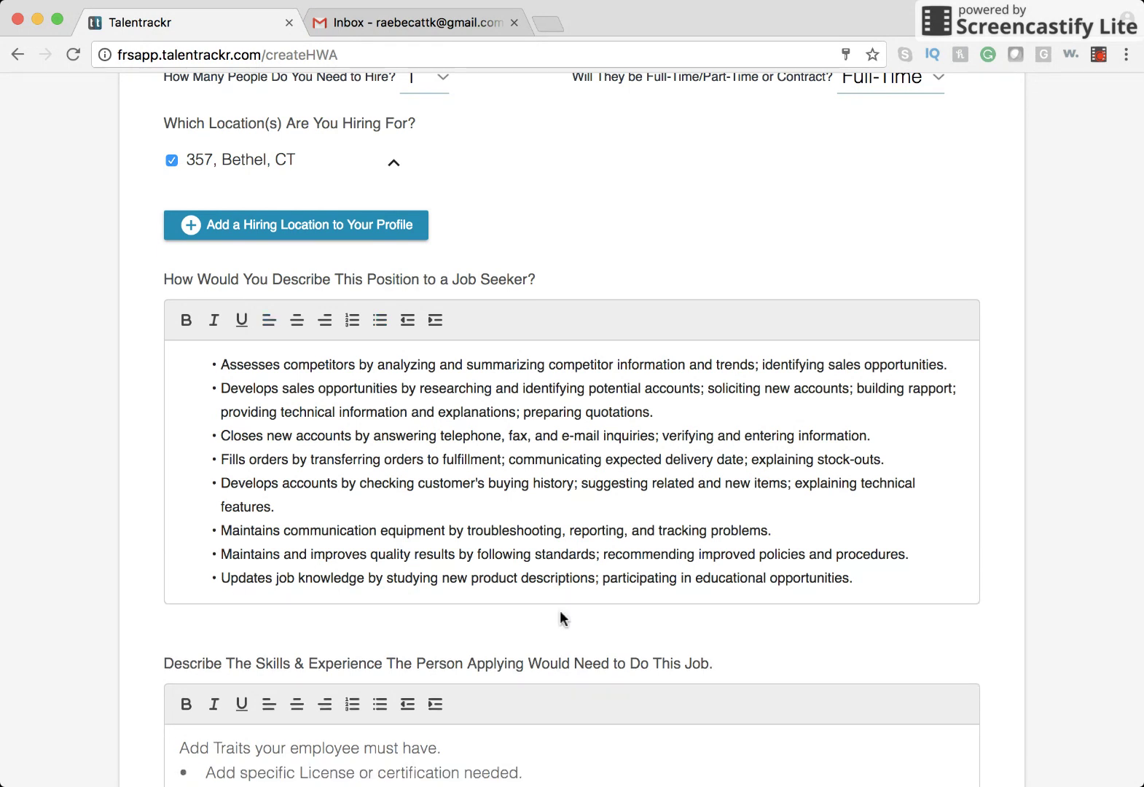
pyautogui.click(476, 503)
pyautogui.moveTo(888, 577); pyautogui.dragTo(174, 339)
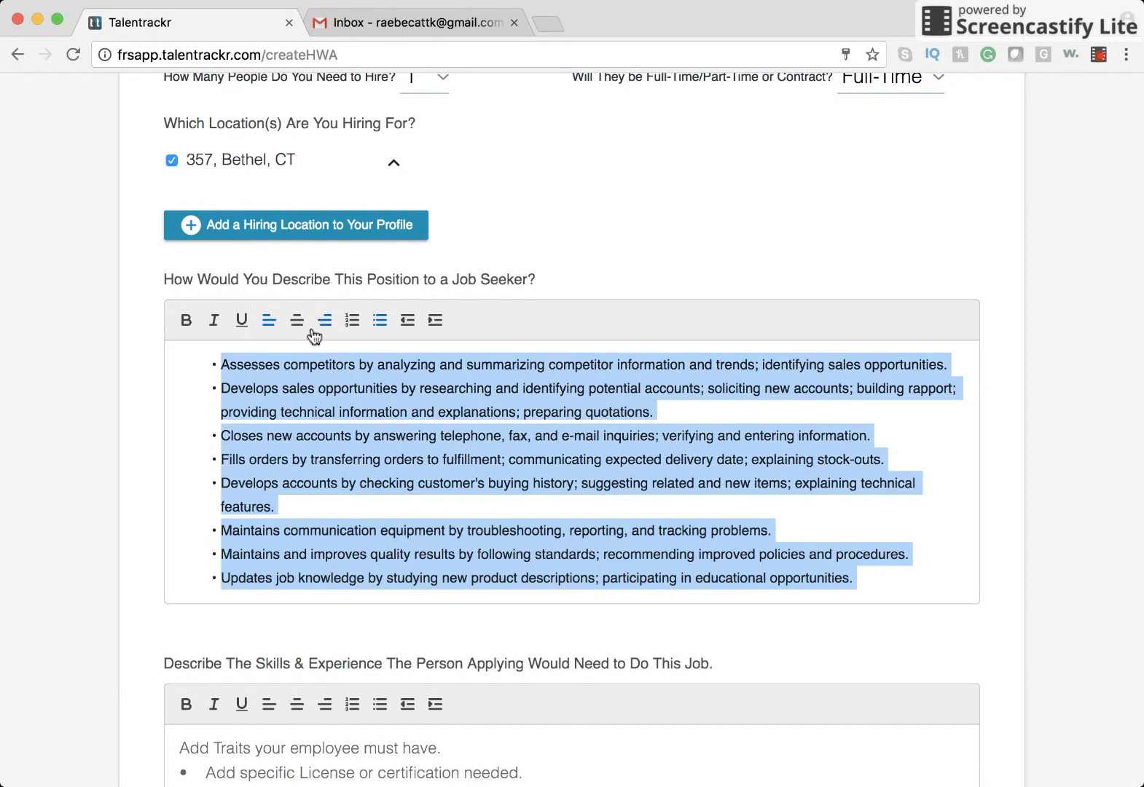
pyautogui.click(243, 324)
pyautogui.click(244, 327)
pyautogui.click(215, 326)
pyautogui.click(216, 328)
pyautogui.click(340, 435)
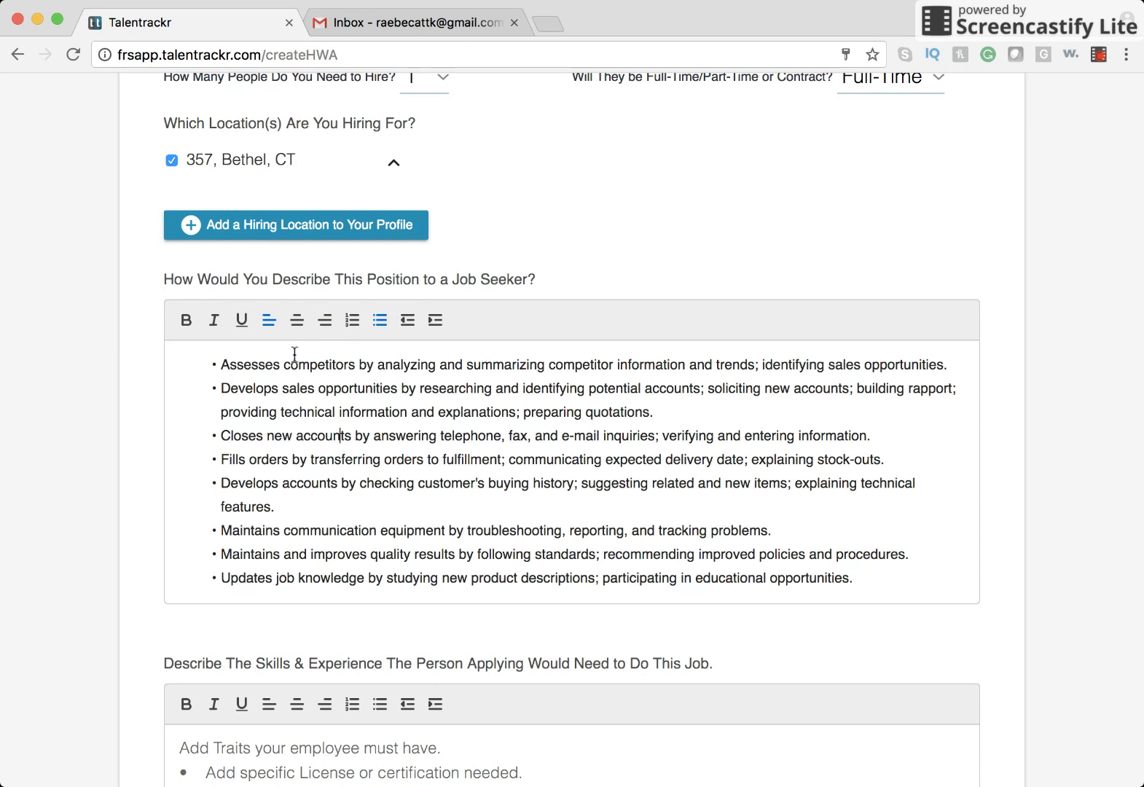
# Bold the phrase 'new product descriptions; participating in educational opportunities.' in the last duty bullet.
pyautogui.scroll(-1, 406, 518)
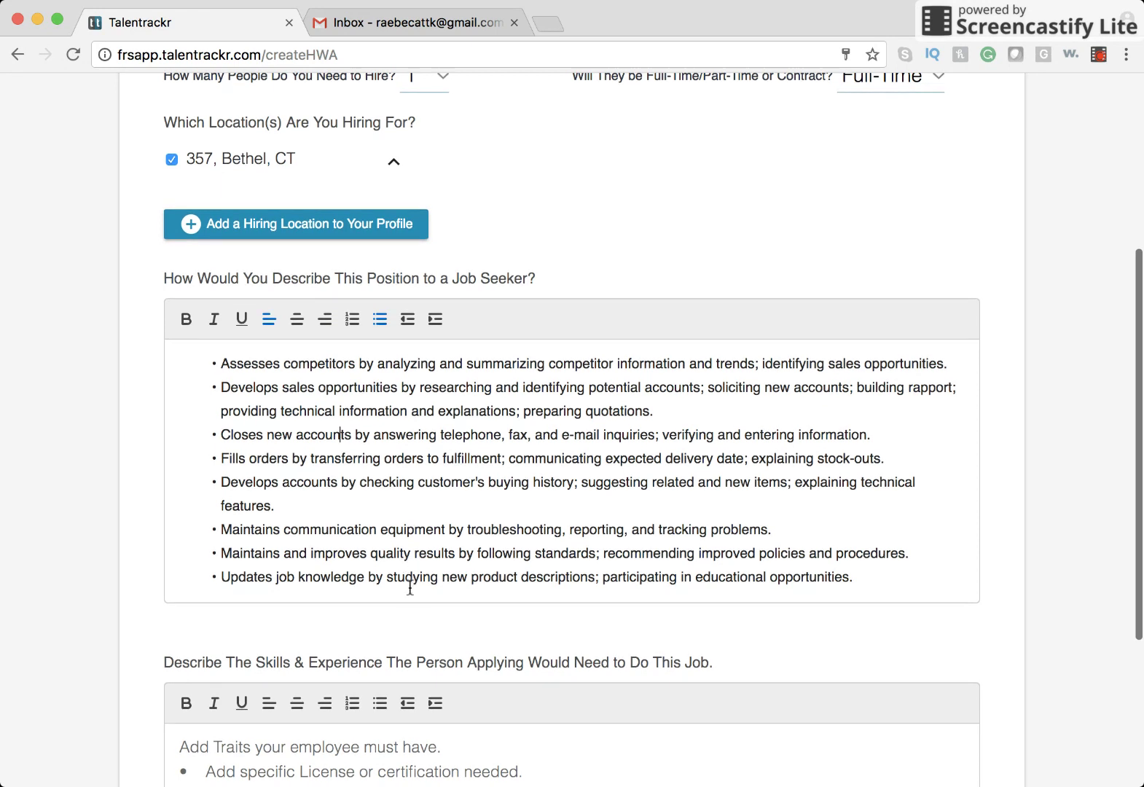
pyautogui.scroll(-2, 410, 587)
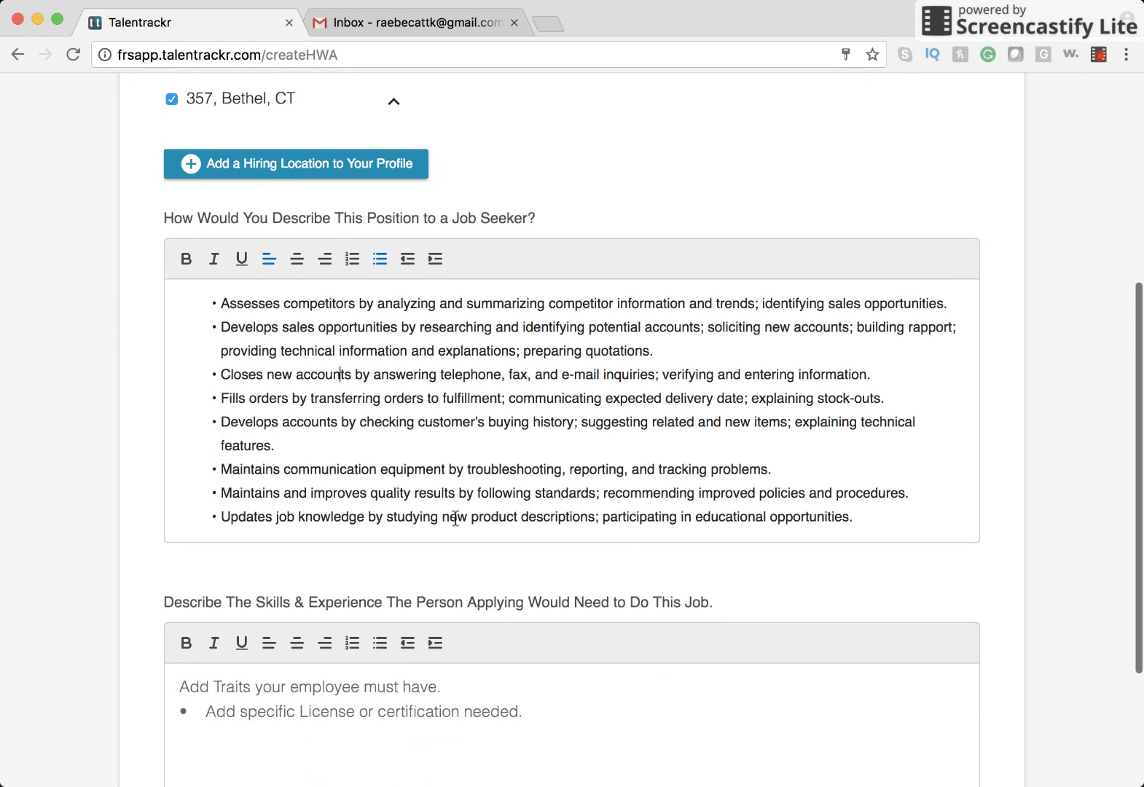
pyautogui.moveTo(443, 519); pyautogui.dragTo(866, 521)
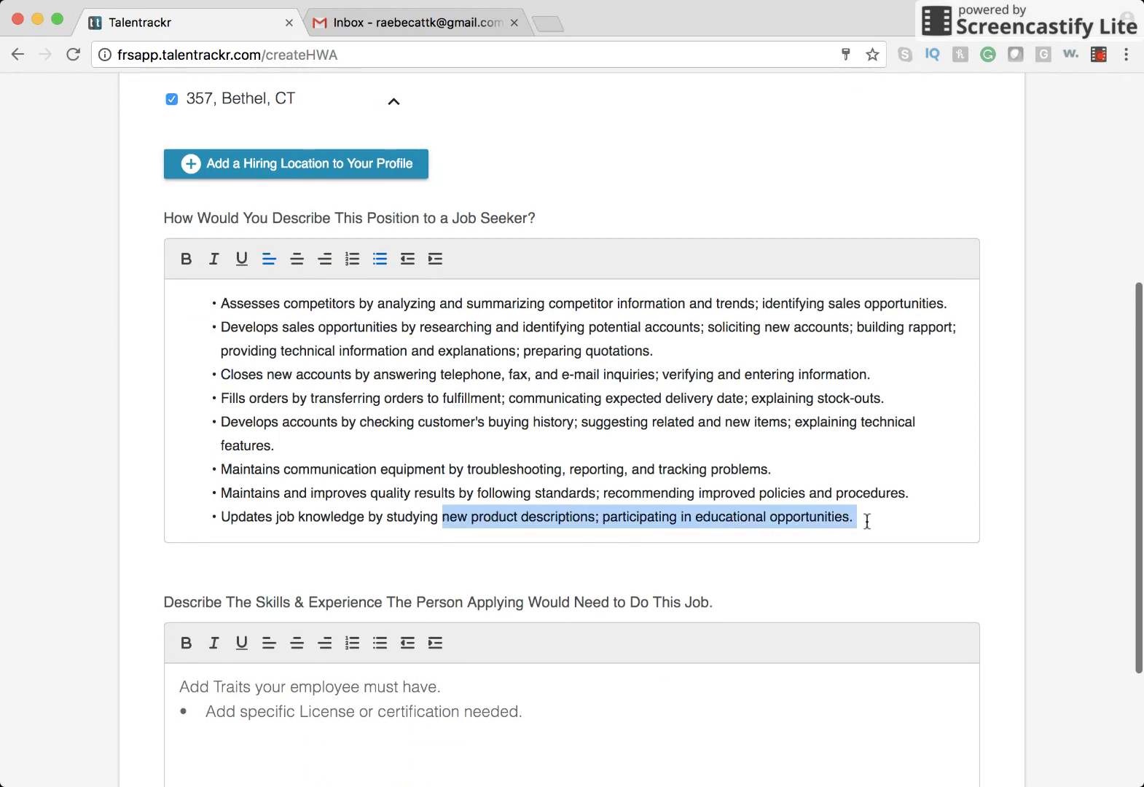
pyautogui.click(191, 266)
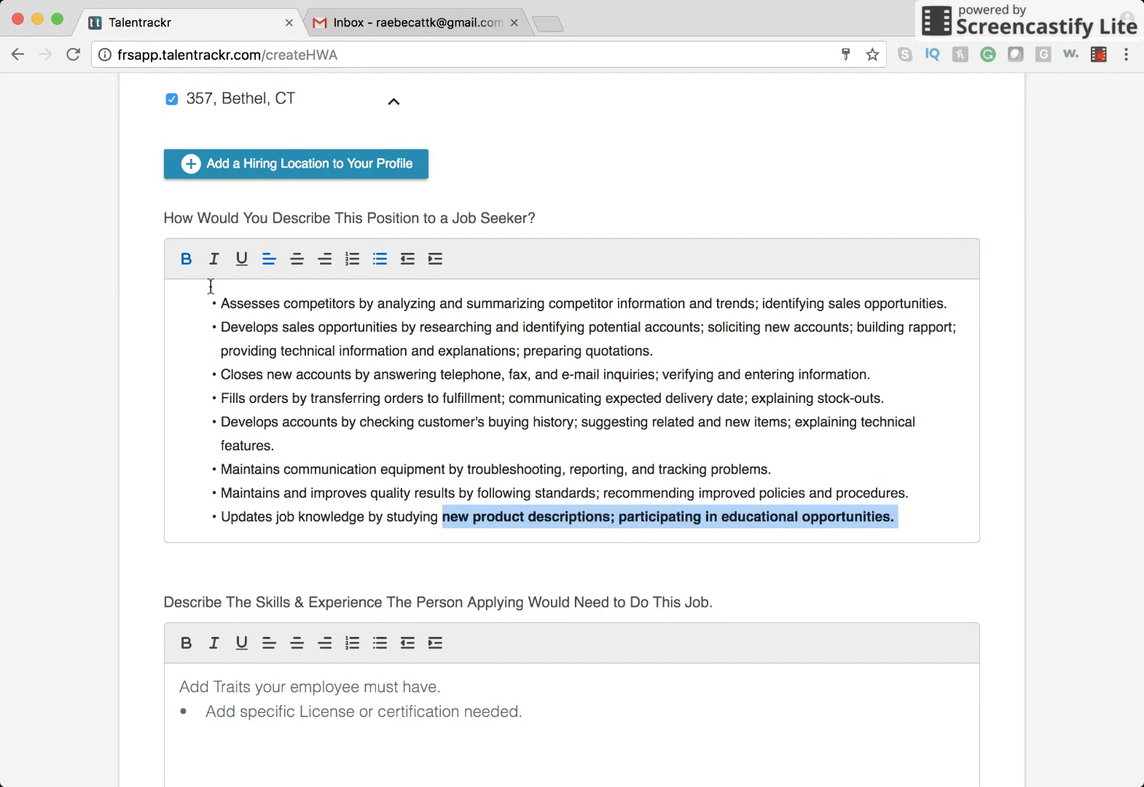
pyautogui.click(378, 555)
# Paste the comma-separated list of sales skills into the empty skills box.
pyautogui.scroll(-5, 376, 554)
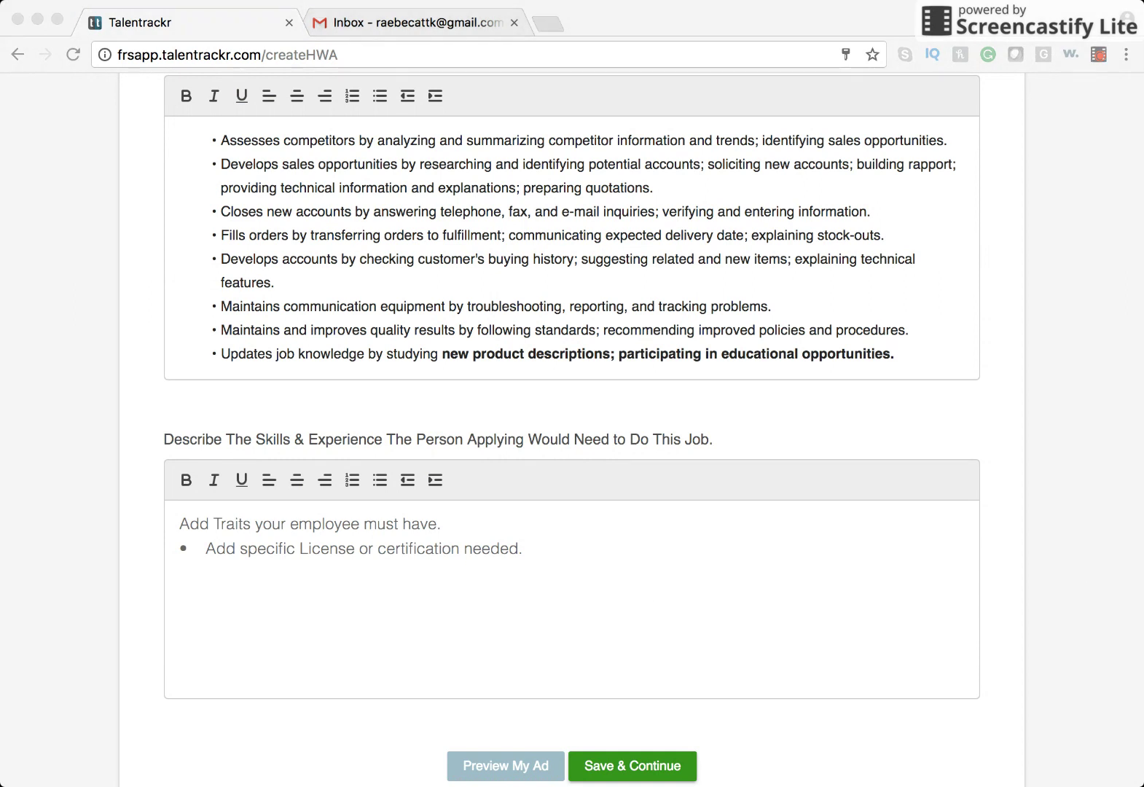
pyautogui.click(189, 650)
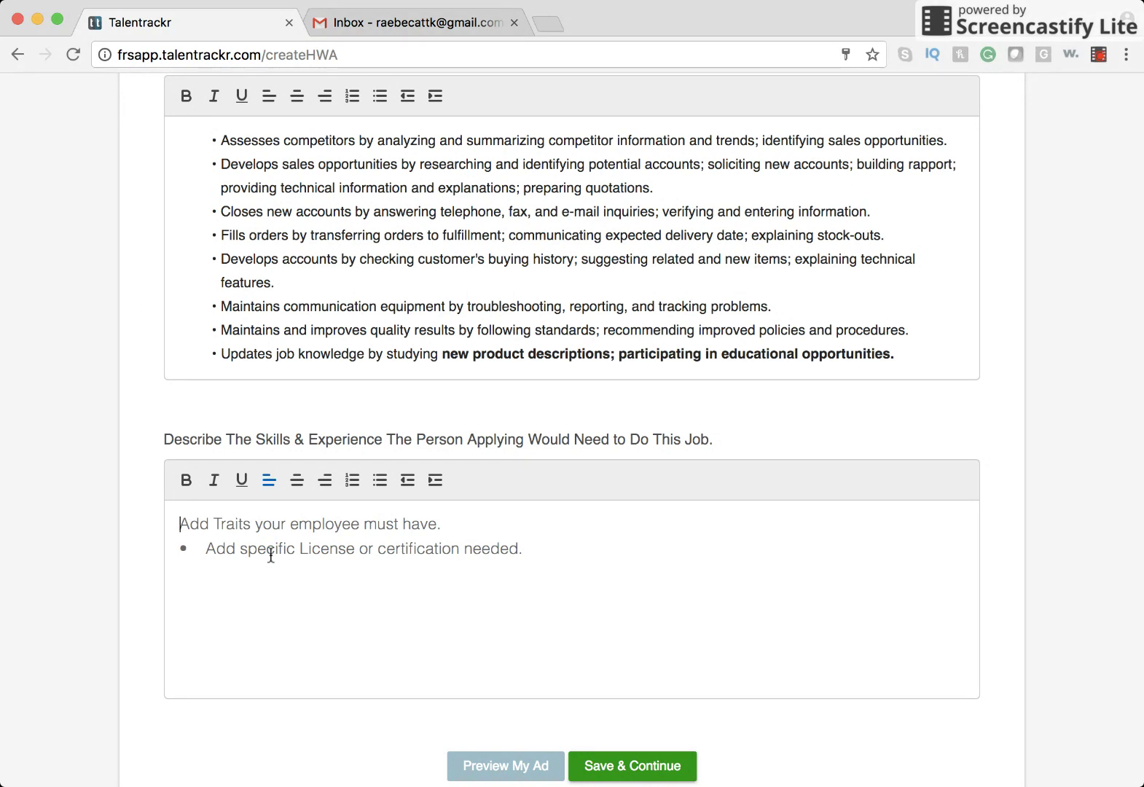
pyautogui.write('Meeting Sales Goals, ClientBase, Closing Skills, Prospecting Skills, Technical Understanding, Building Relationships, People Skills, Data Entry Skills, Customer Focus, Professionalism, Motivation for Sales.')
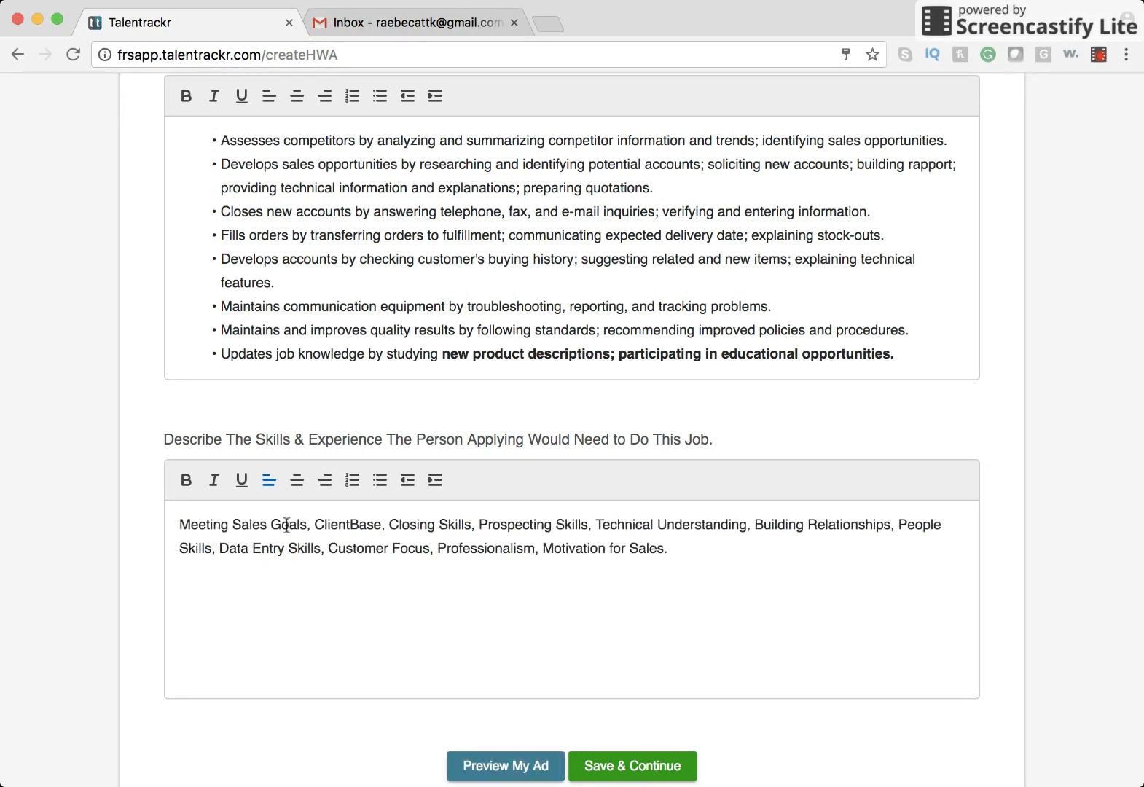
# Break the pasted skills onto separate lines, from ClientBase through Motivation for Sales.
pyautogui.click(316, 525)
pyautogui.press('Return')
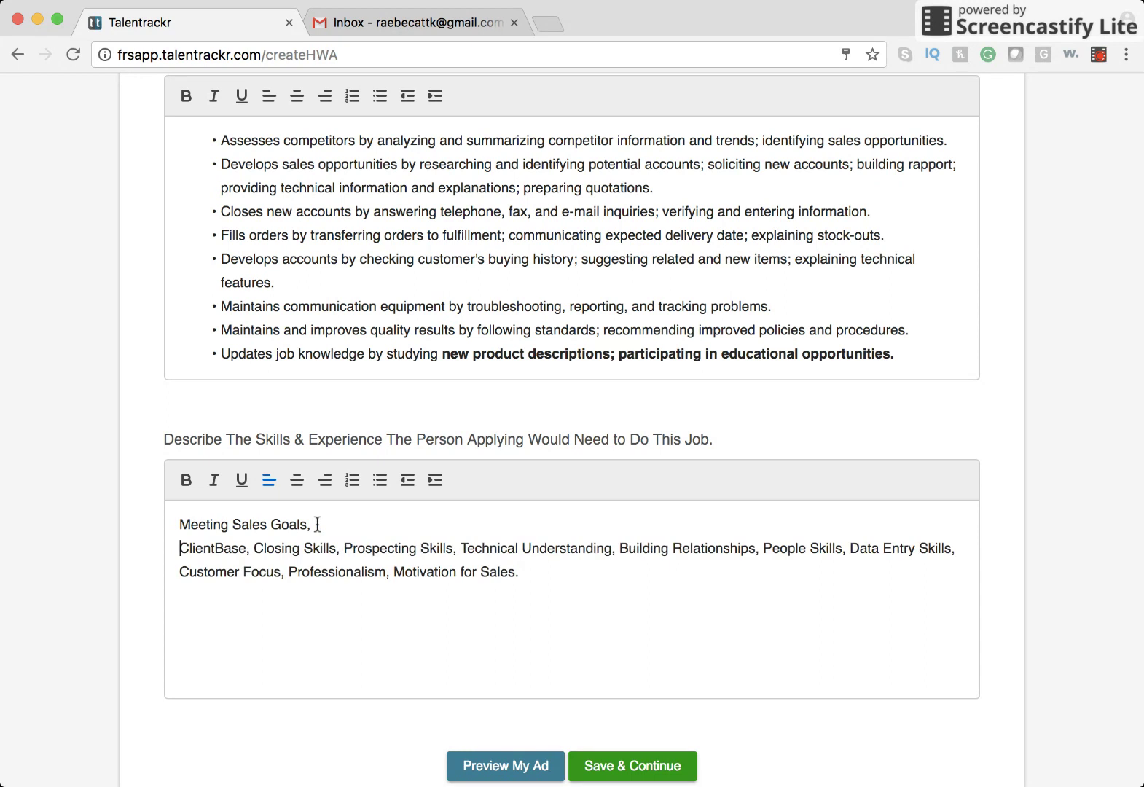
pyautogui.click(255, 549)
pyautogui.press('Return')
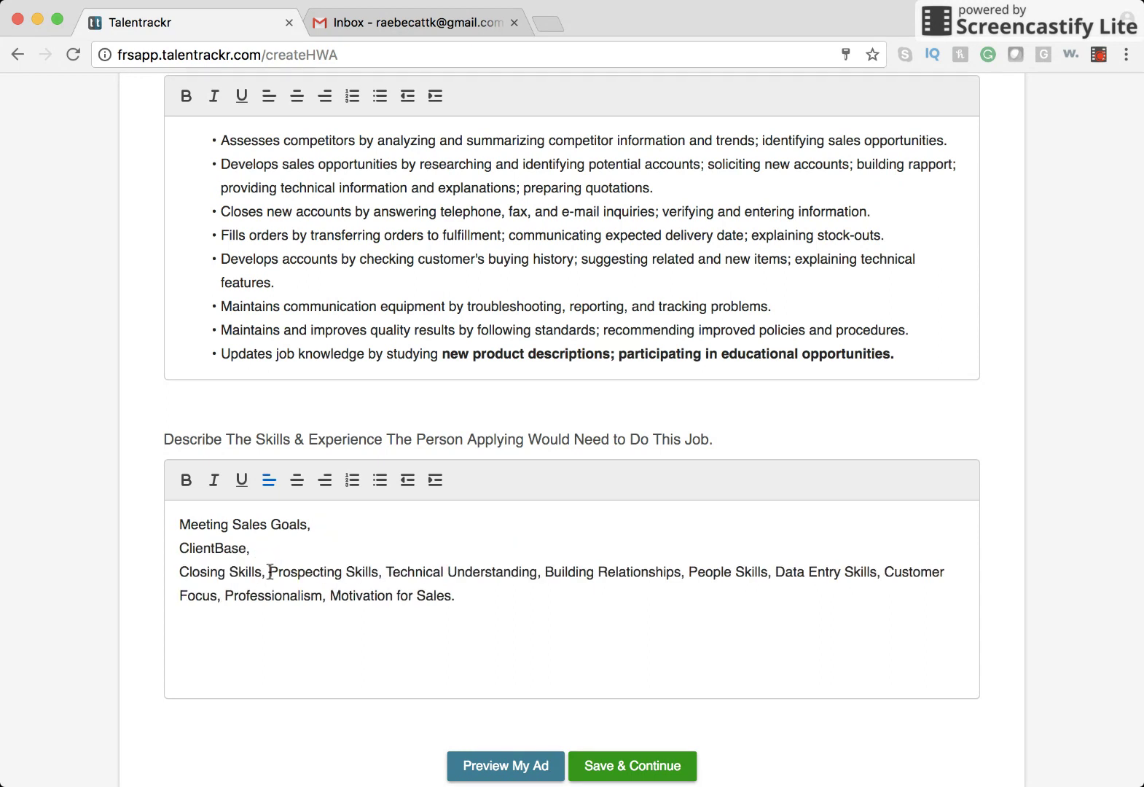
pyautogui.click(271, 571)
pyautogui.press('Return')
pyautogui.click(293, 594)
pyautogui.press('Return')
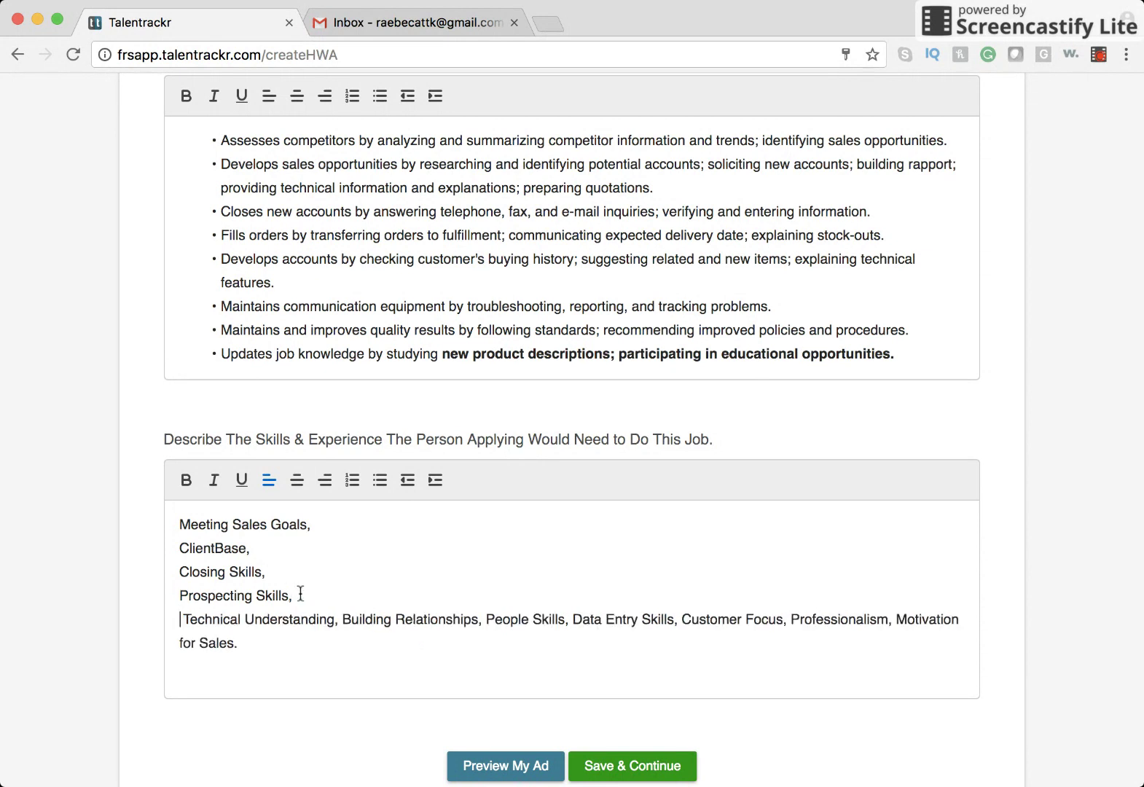
pyautogui.click(341, 621)
pyautogui.press('Return')
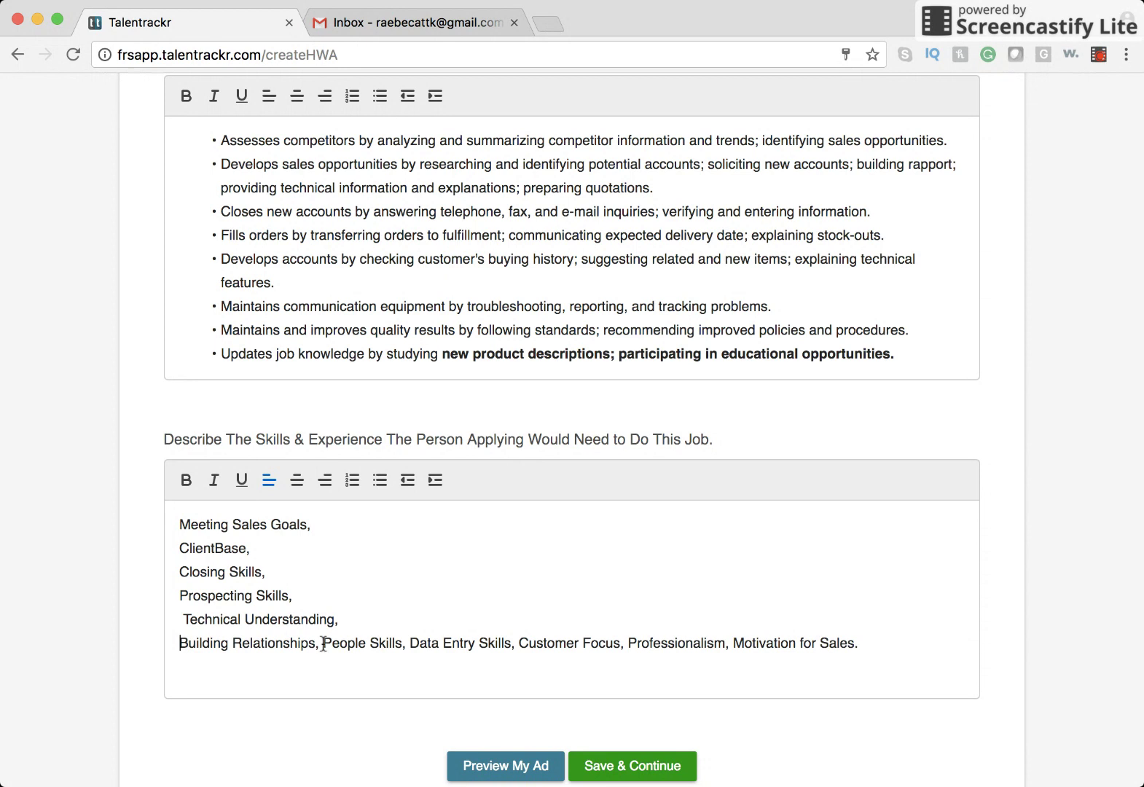
pyautogui.click(322, 643)
pyautogui.press('Return')
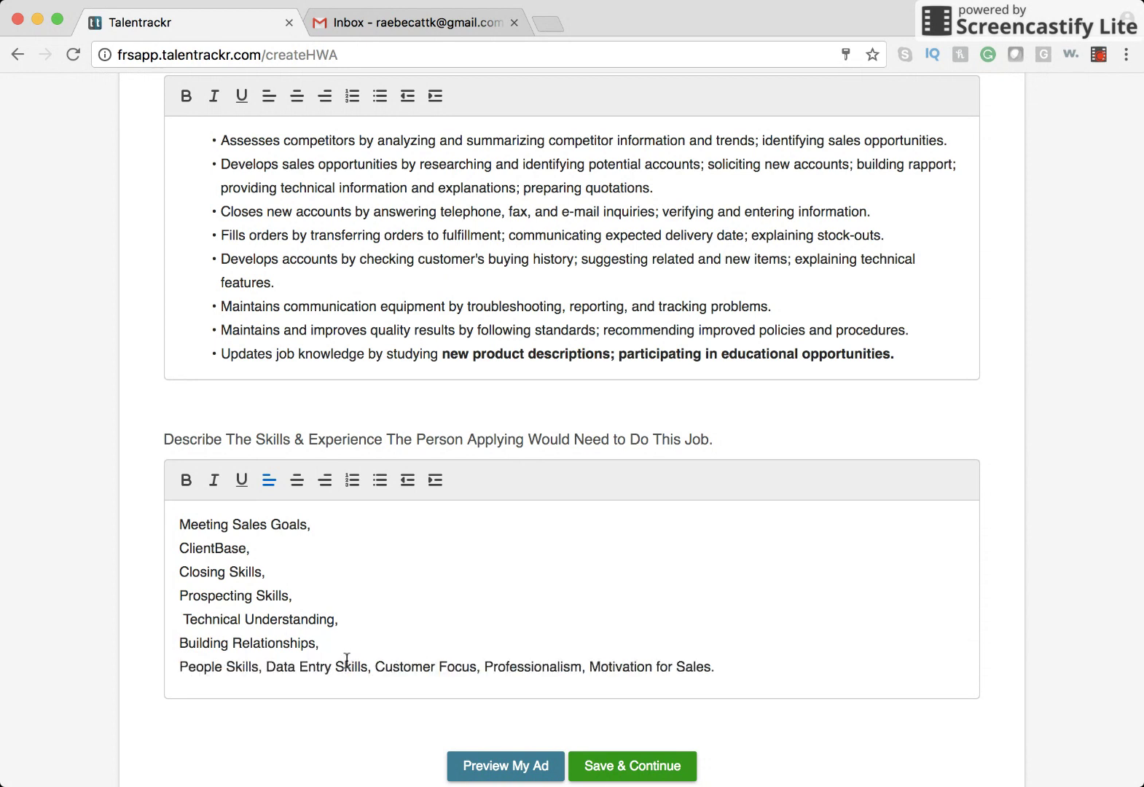
pyautogui.click(269, 666)
pyautogui.press('Return')
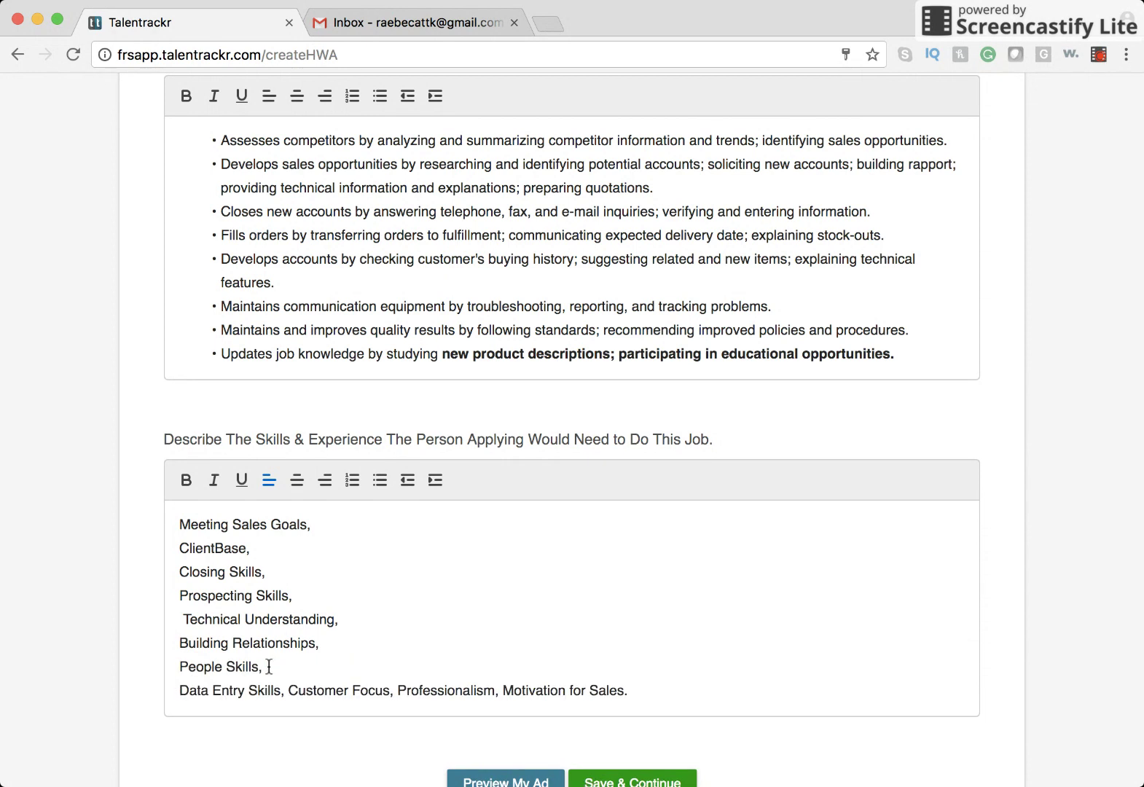
pyautogui.click(286, 690)
pyautogui.press('Return')
pyautogui.click(292, 713)
pyautogui.press('Return')
pyautogui.click(282, 735)
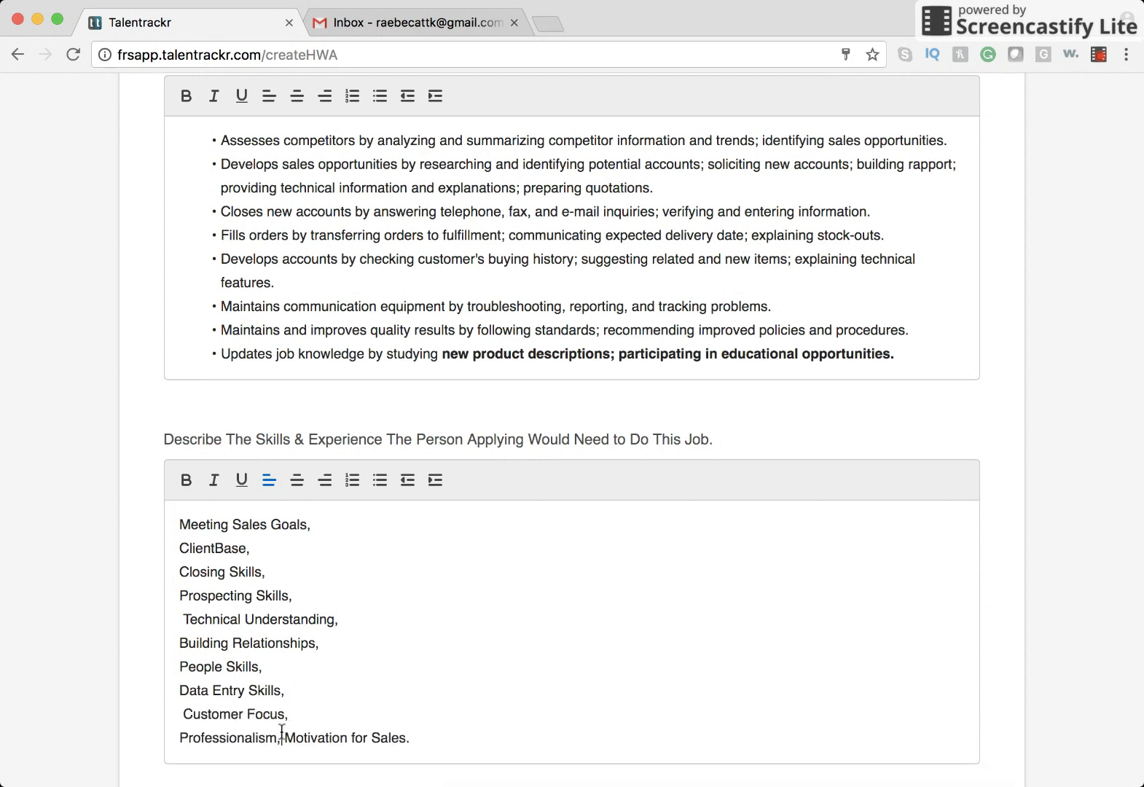
pyautogui.press('Return')
# Format all eleven skill lines as a bulleted list.
pyautogui.scroll(-3, 315, 724)
pyautogui.moveTo(338, 661); pyautogui.dragTo(174, 424)
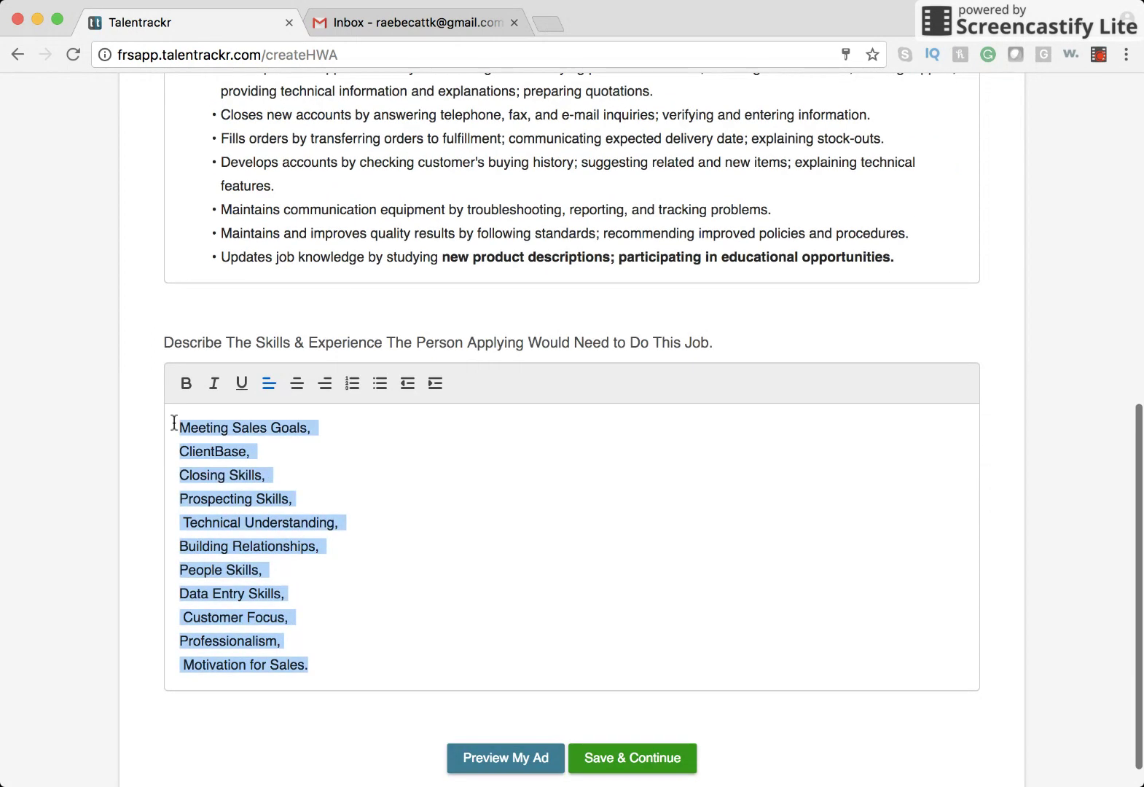
pyautogui.click(363, 385)
pyautogui.click(384, 391)
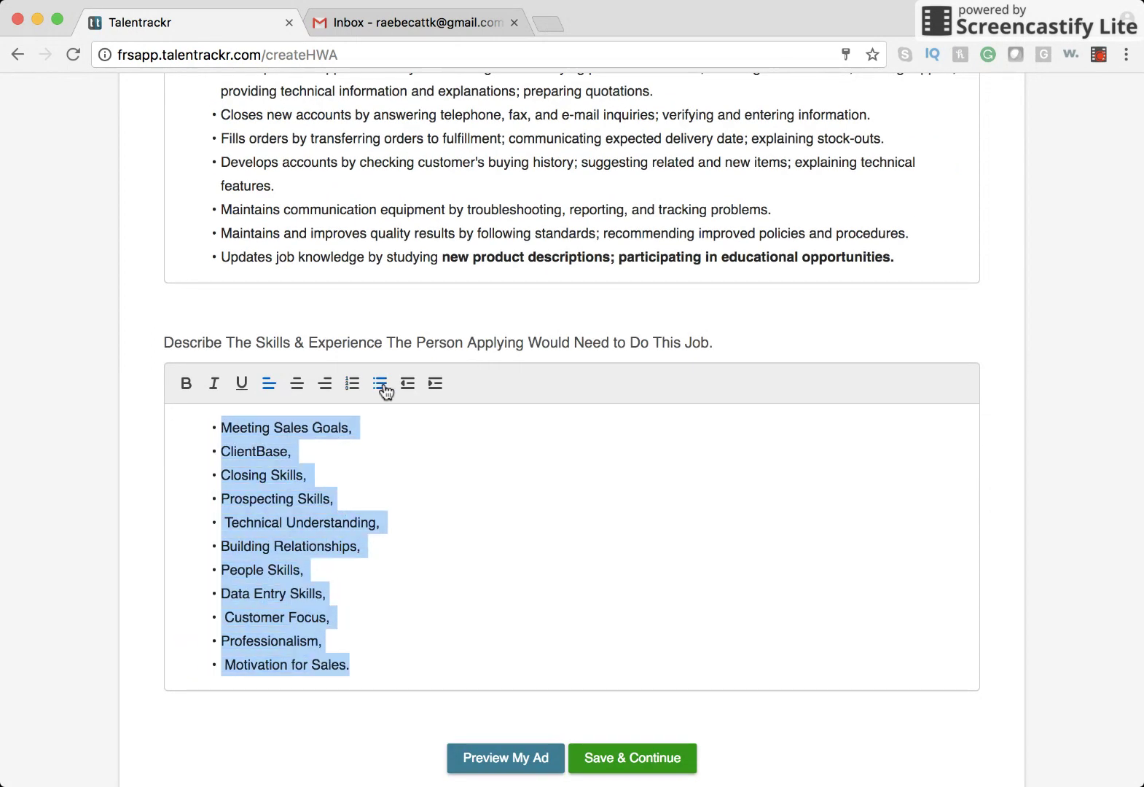
pyautogui.click(405, 521)
pyautogui.scroll(-1, 634, 637)
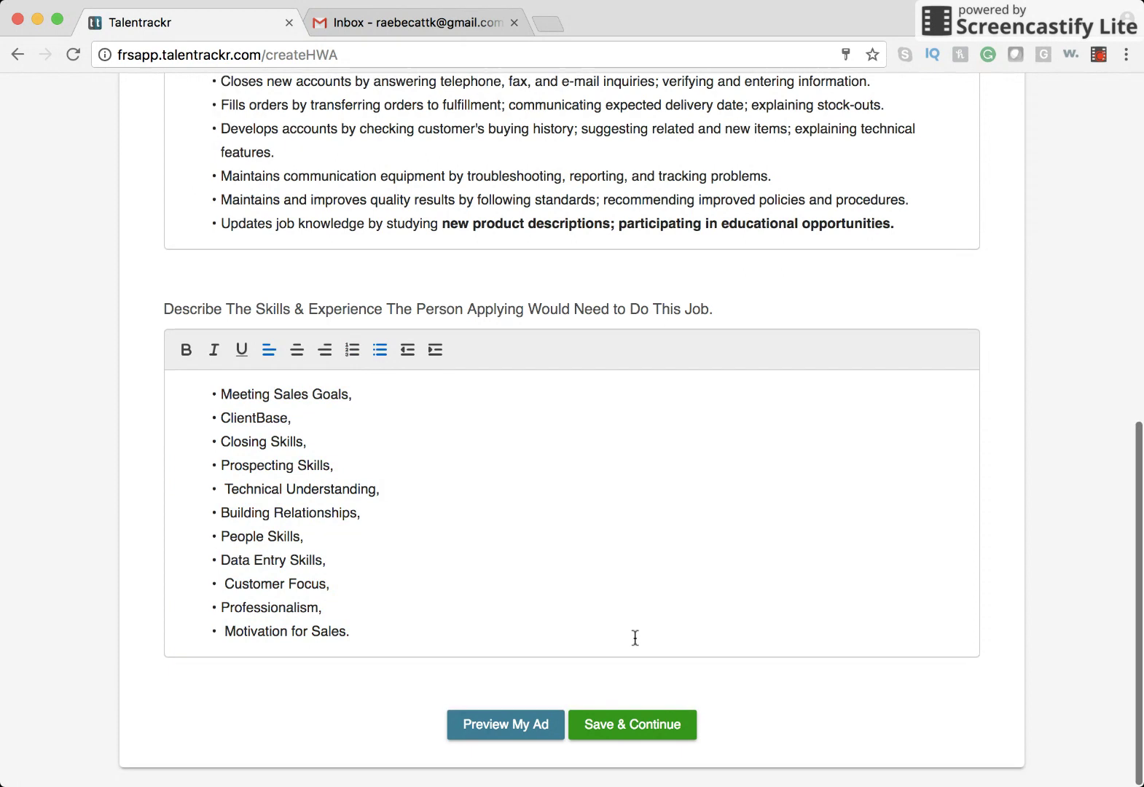
# Review the ad preview, close it, and save the description with Save & Continue.
pyautogui.click(550, 730)
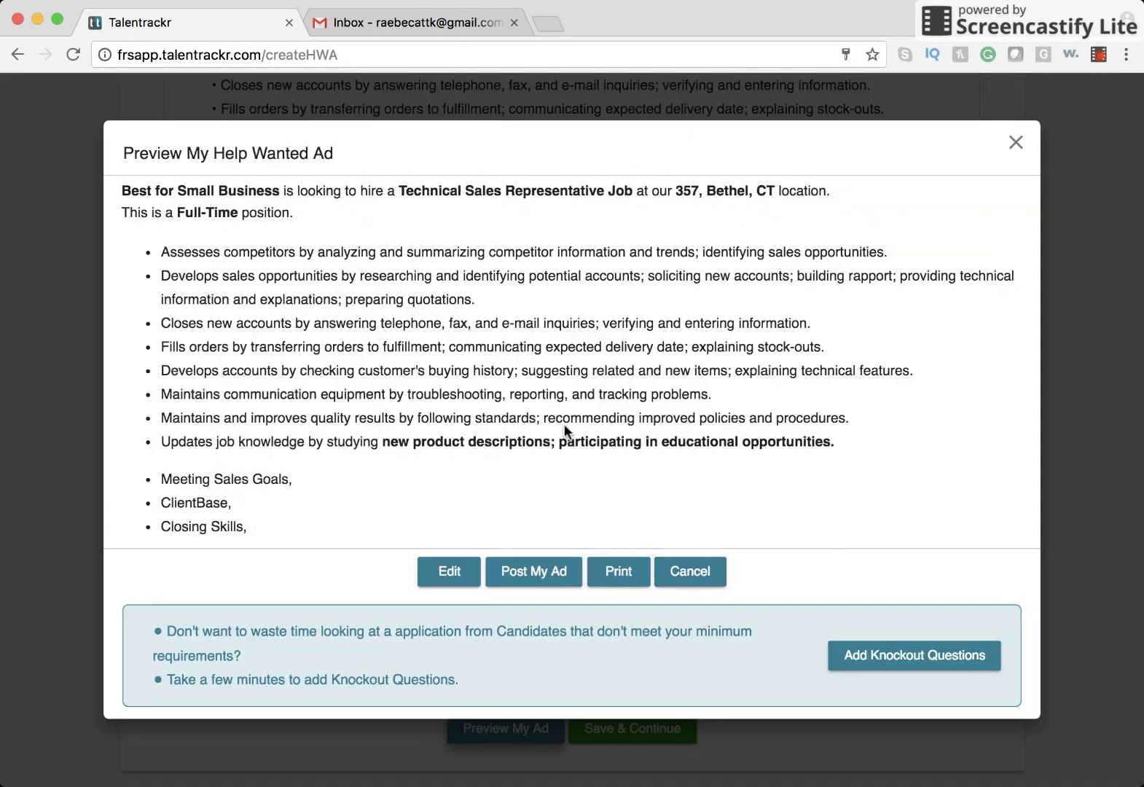
pyautogui.scroll(-5, 562, 430)
pyautogui.scroll(6, 563, 428)
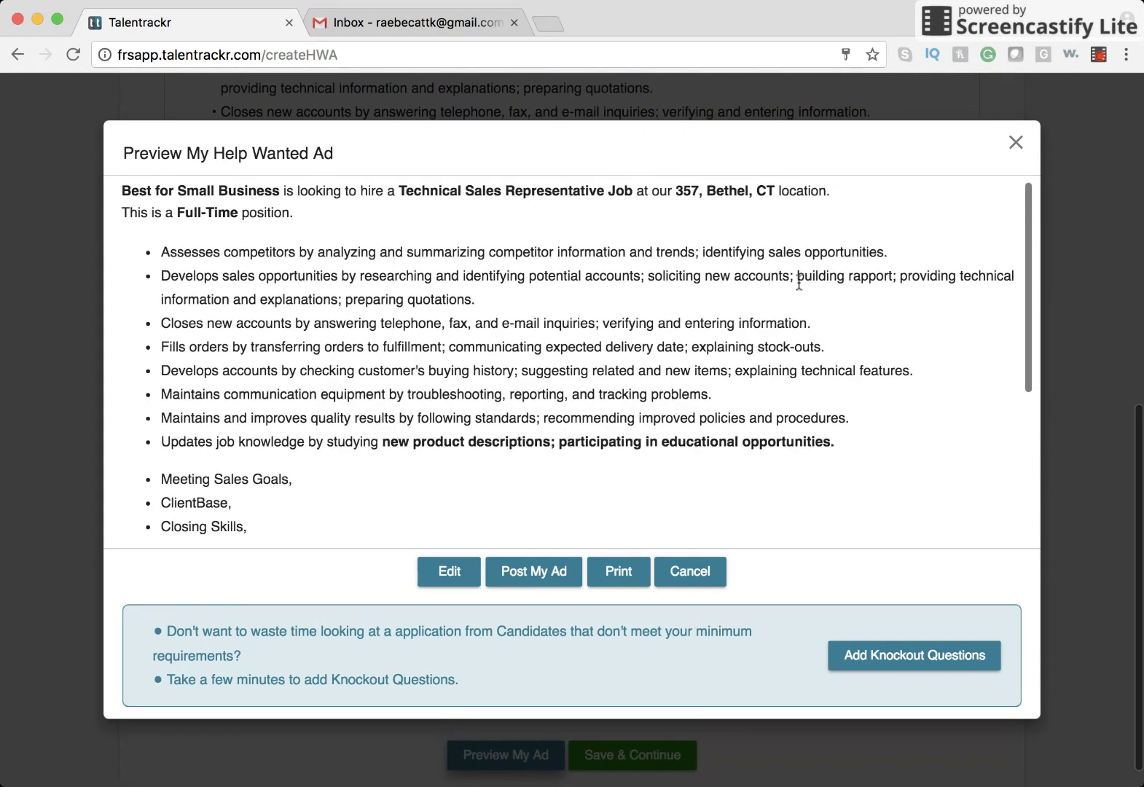
pyautogui.click(1016, 143)
pyautogui.scroll(-1, 565, 532)
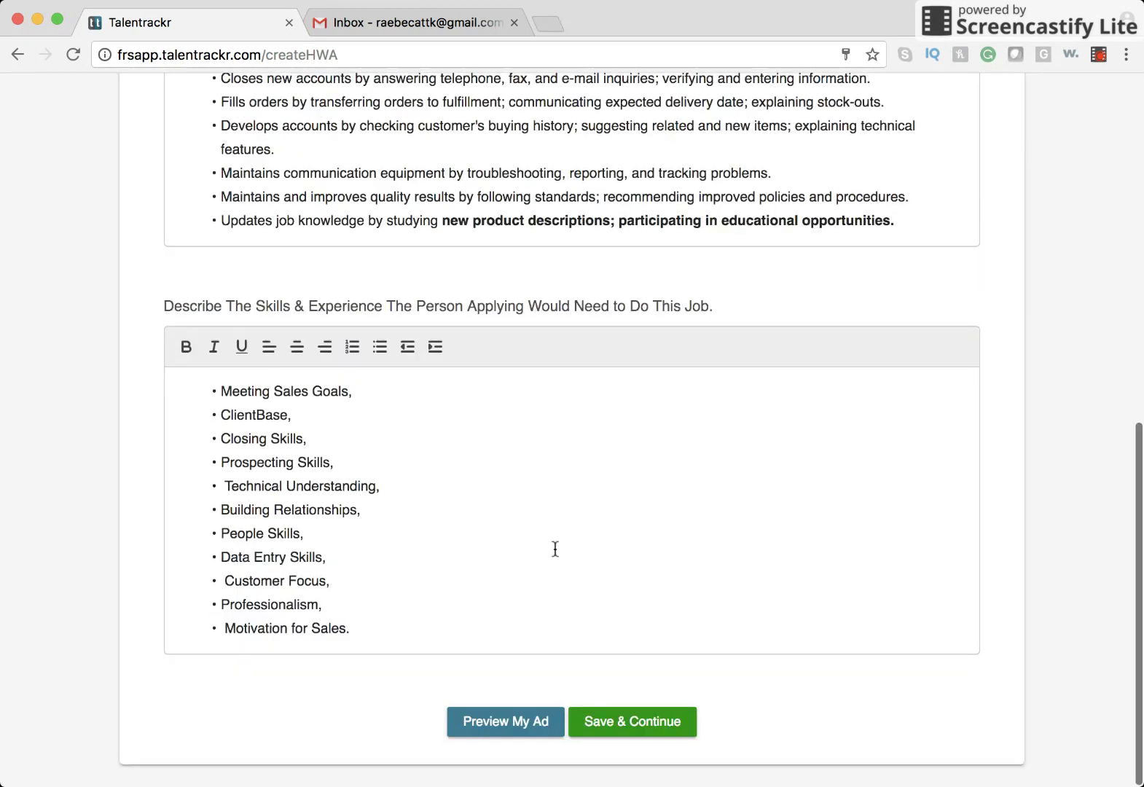
pyautogui.click(655, 733)
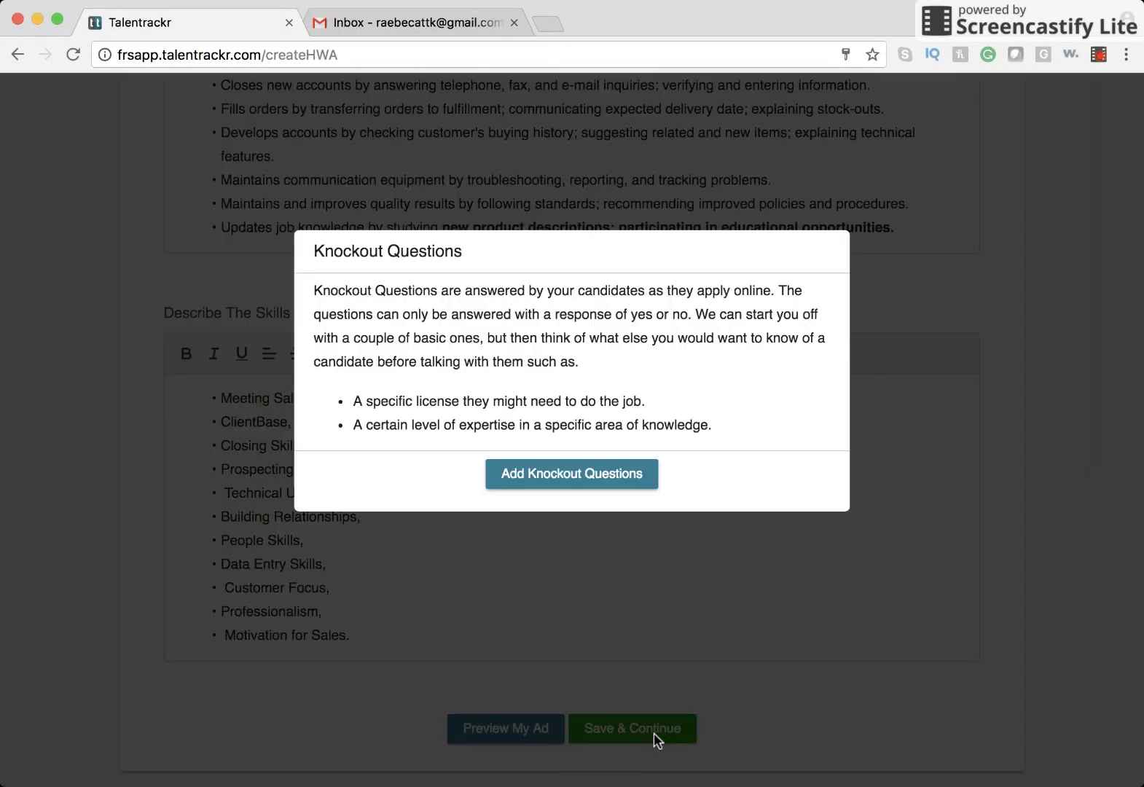
# Save the two default knockout questions unchanged and proceed to adding skills questions.
pyautogui.click(560, 475)
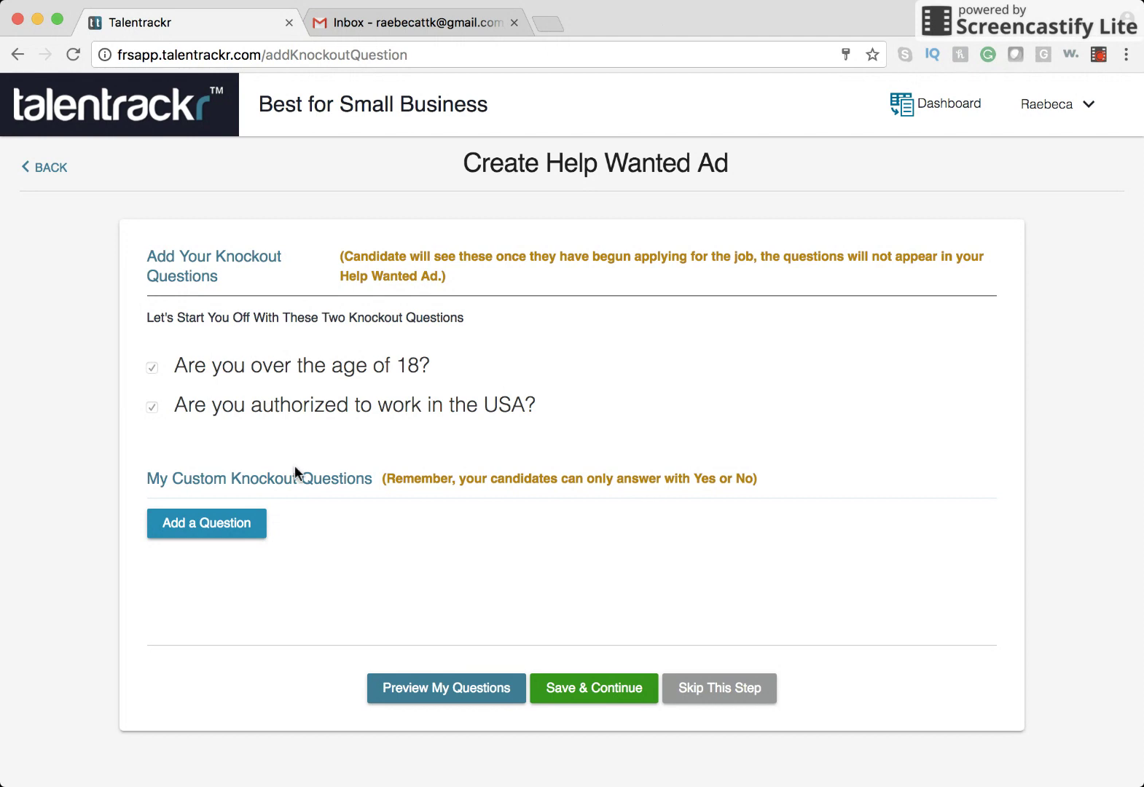
pyautogui.click(569, 689)
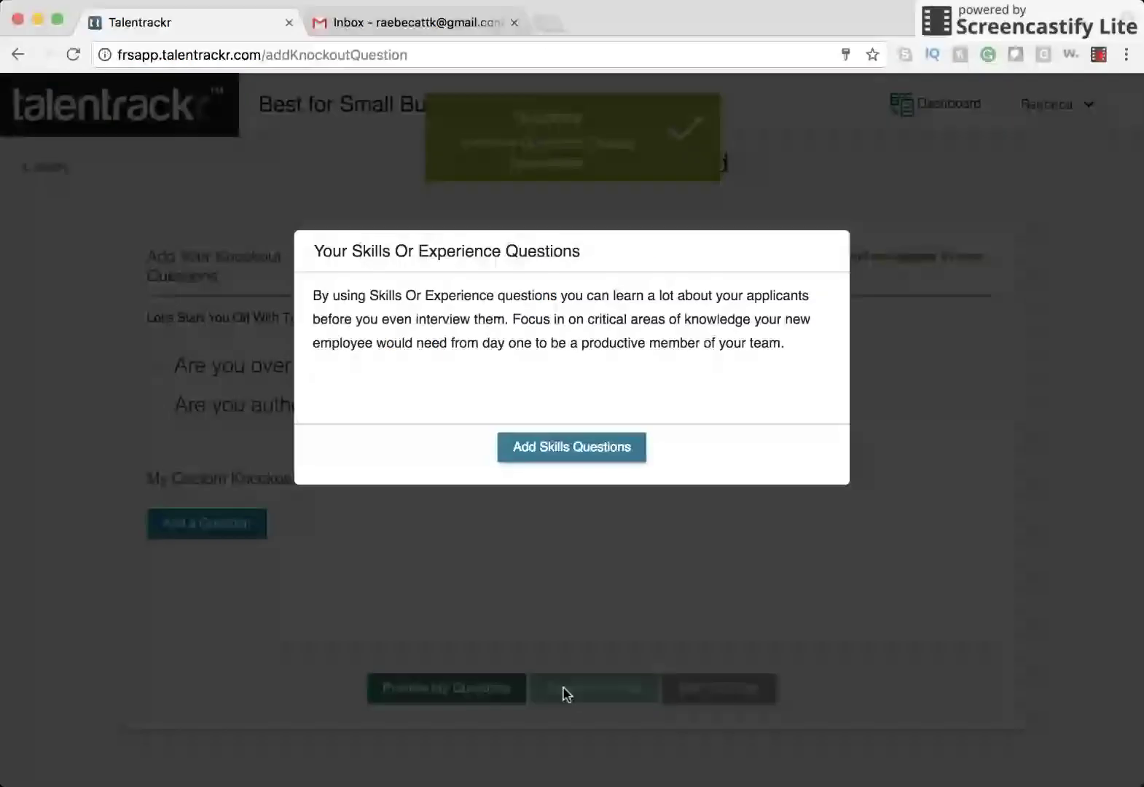
pyautogui.click(554, 455)
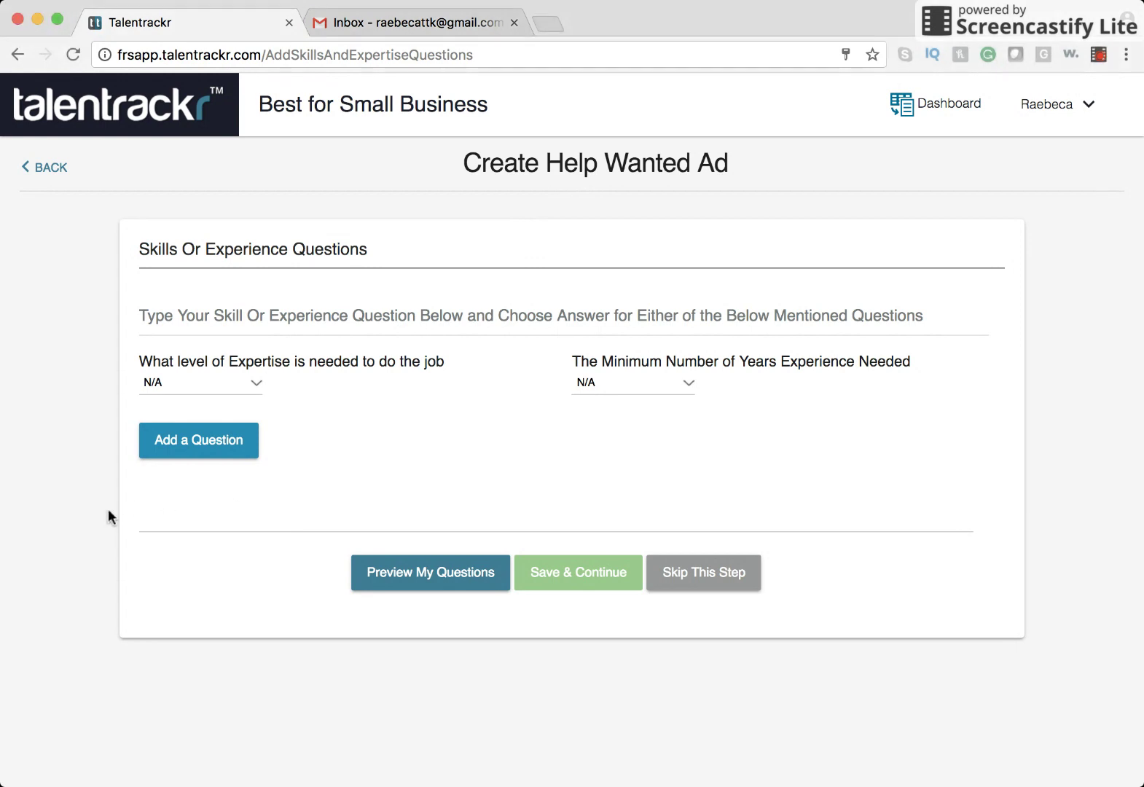
# Add the 'Client Relationship Experience' question with a 6-year minimum, then skip to the business profile.
pyautogui.click(396, 321)
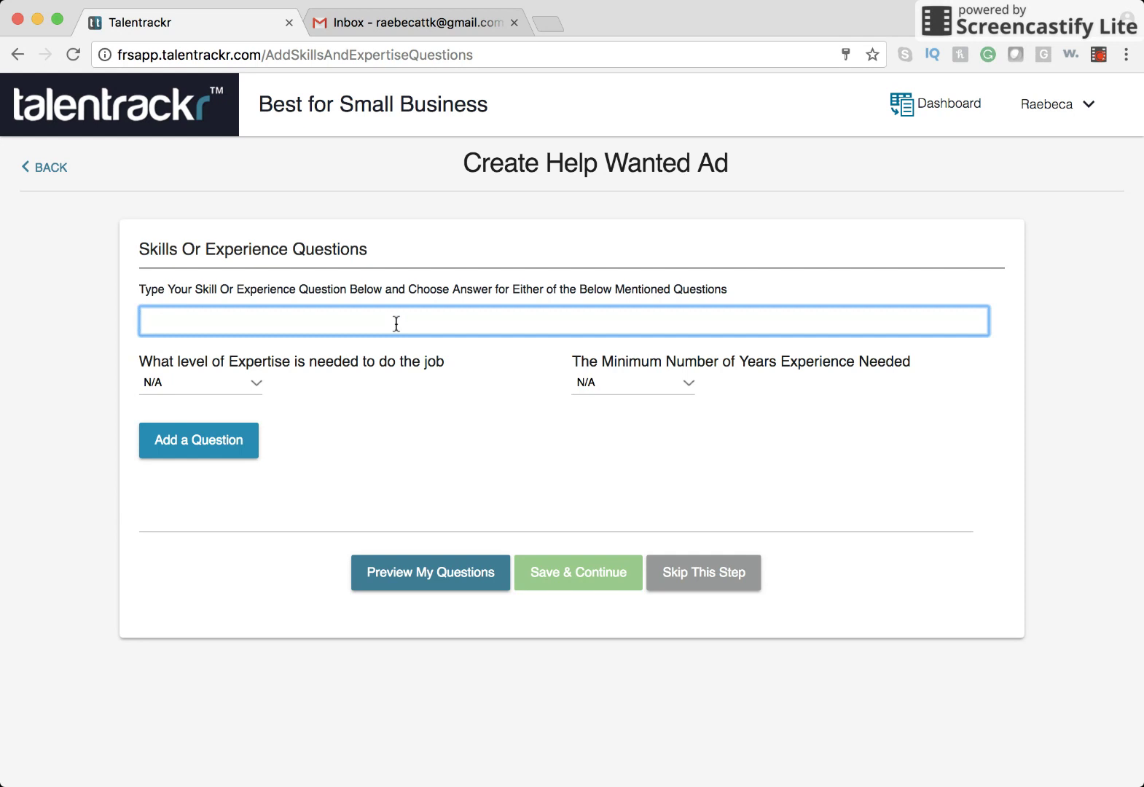
pyautogui.write('Client R')
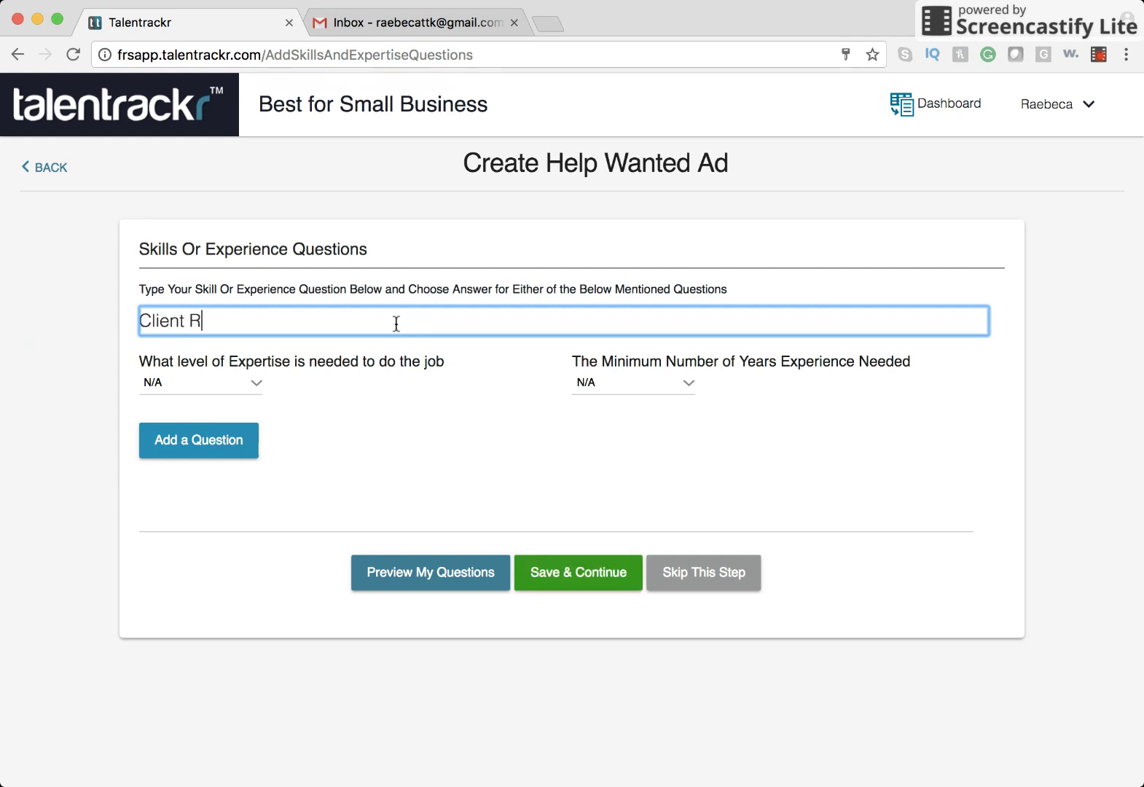
pyautogui.write('elationship Experience')
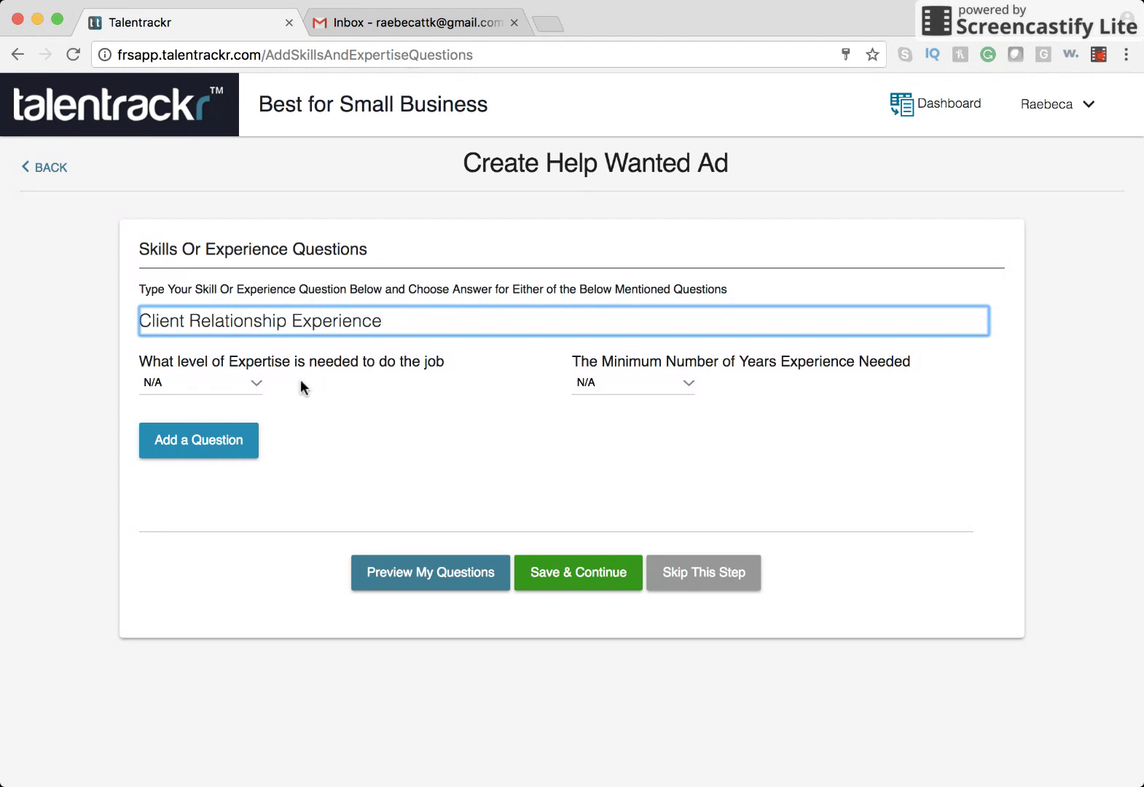
pyautogui.click(264, 385)
pyautogui.click(258, 384)
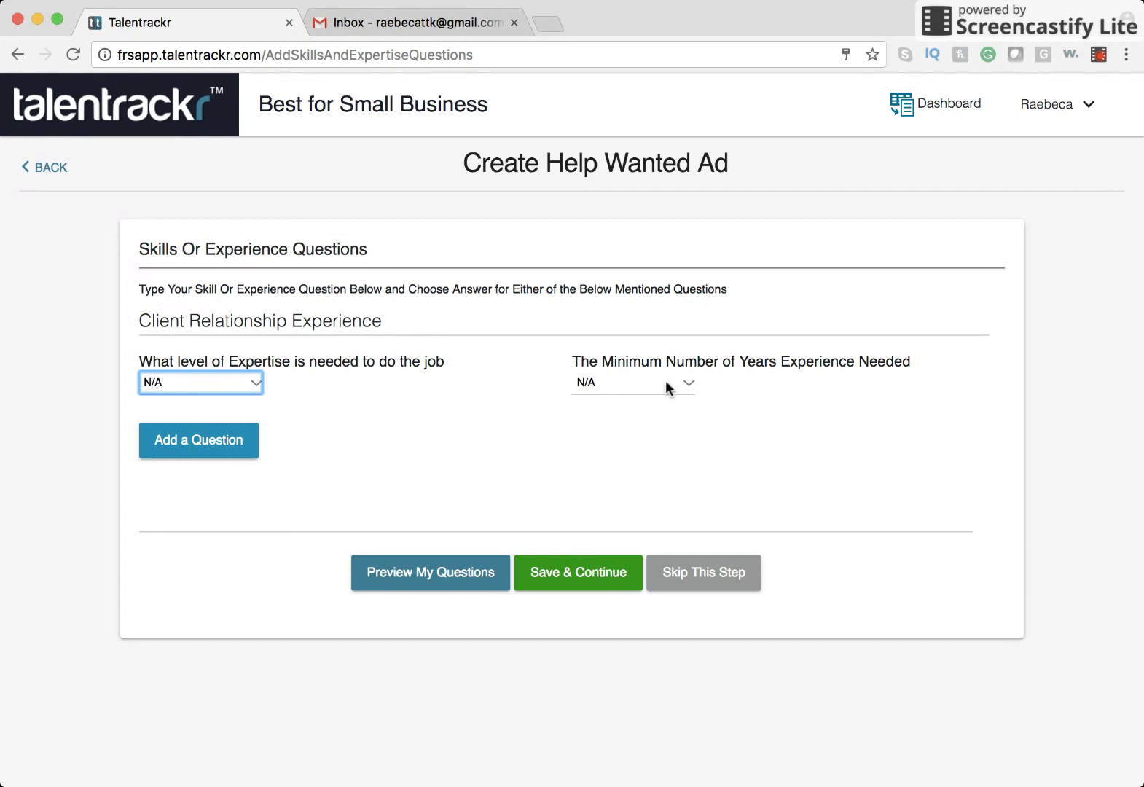
pyautogui.click(688, 385)
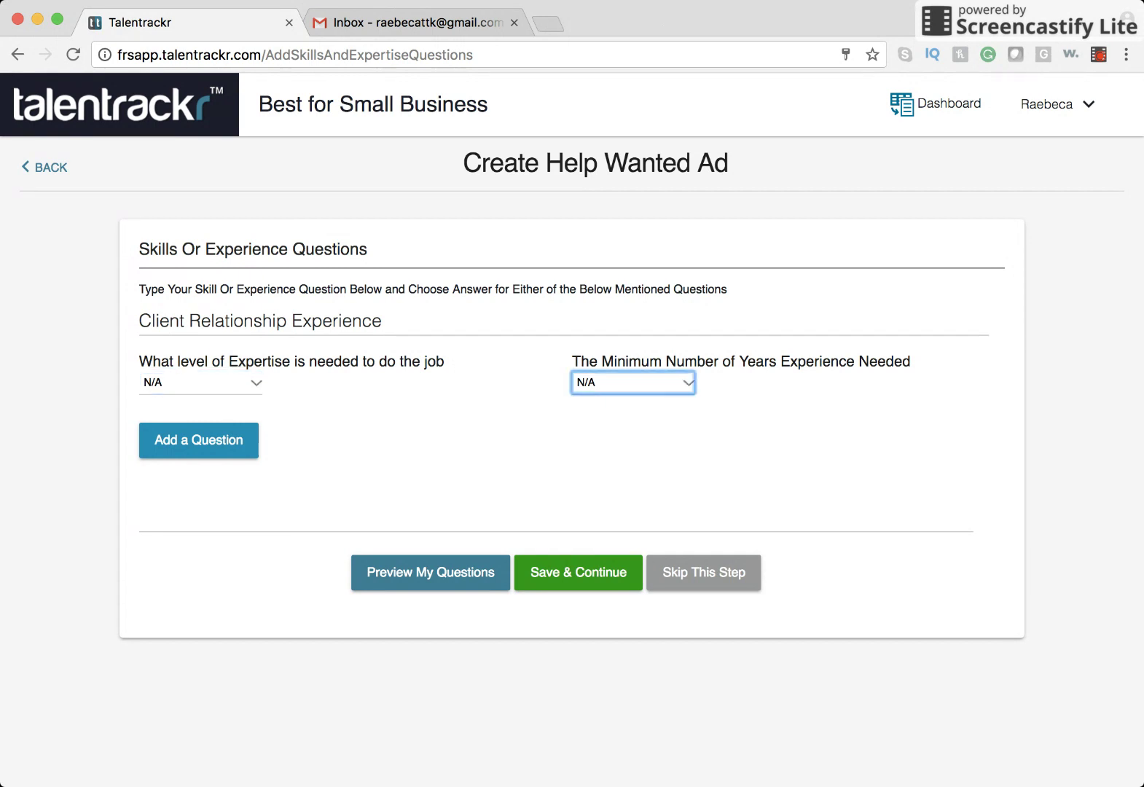
pyautogui.press('6')
pyautogui.click(377, 462)
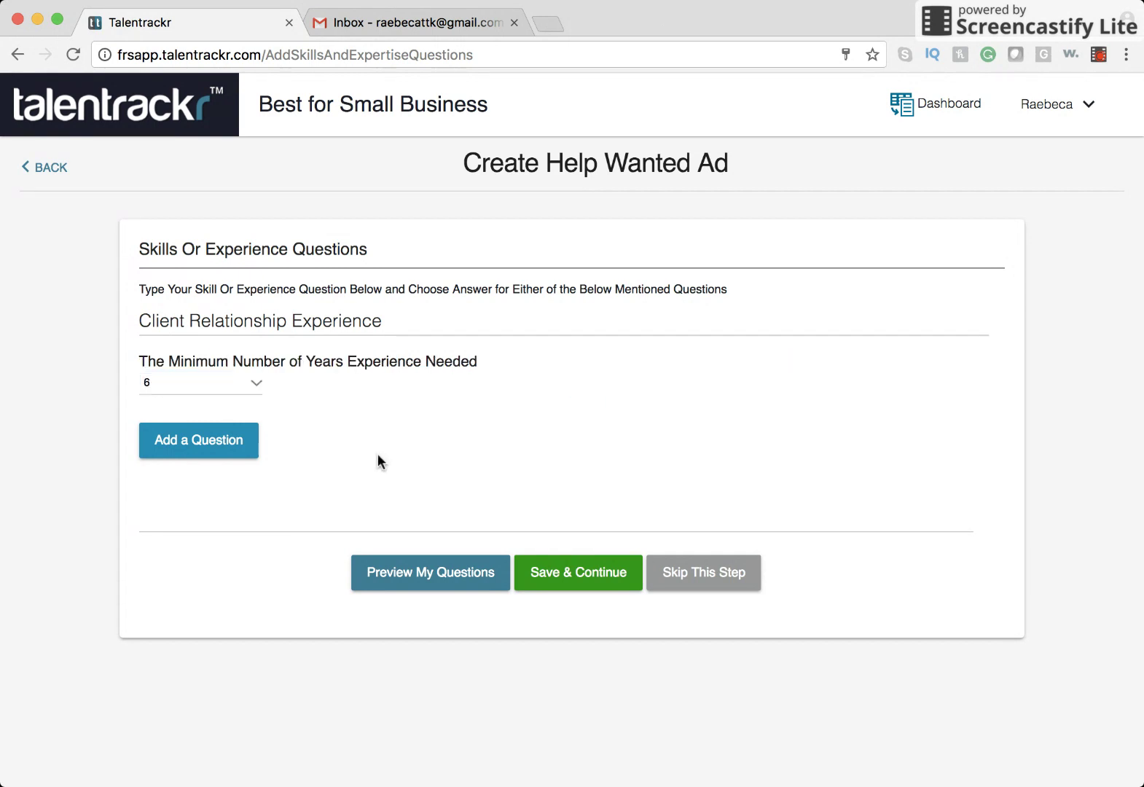
pyautogui.click(252, 454)
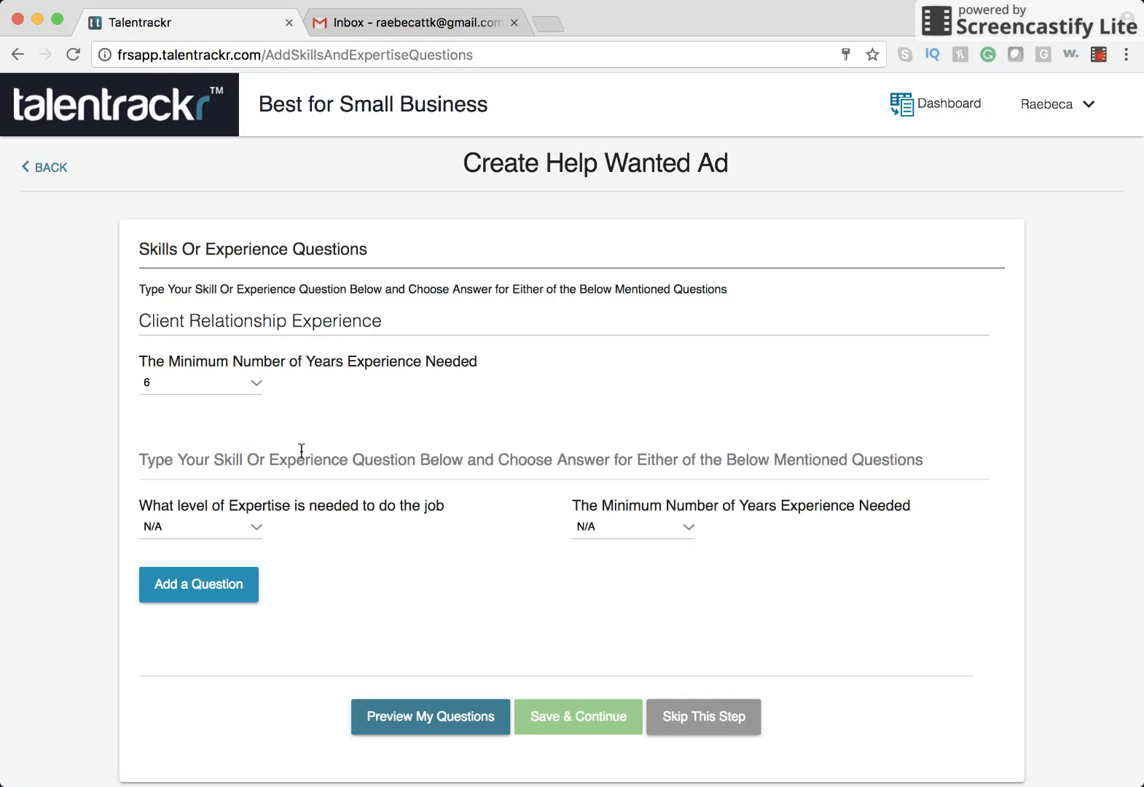
pyautogui.click(694, 728)
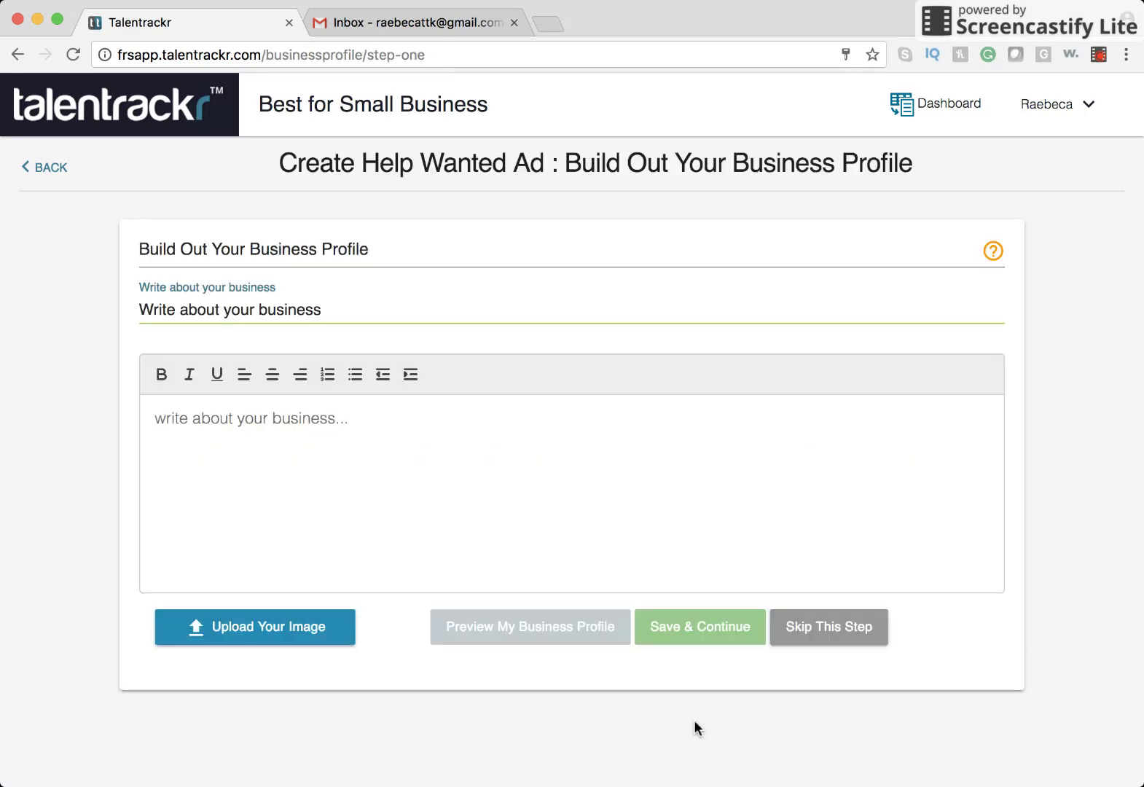
pyautogui.click(348, 311)
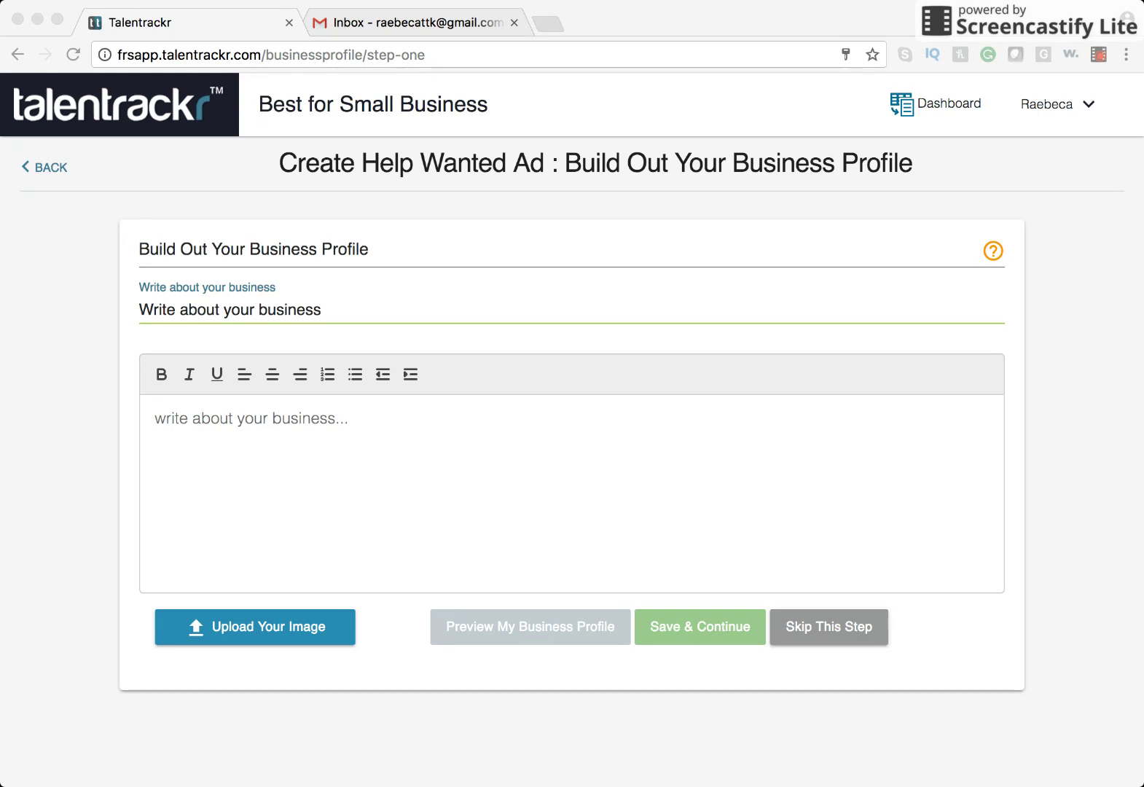
# Replace the business headline placeholder with the pasted healthcare staffing headline.
pyautogui.click(612, 18)
pyautogui.moveTo(324, 310); pyautogui.dragTo(130, 314)
pyautogui.write('largest providers of healthcare staffing in the country')
# Paste the two paragraphs on healthcare staffing brands and the Inside Sales Representative role into the body.
pyautogui.click(393, 414)
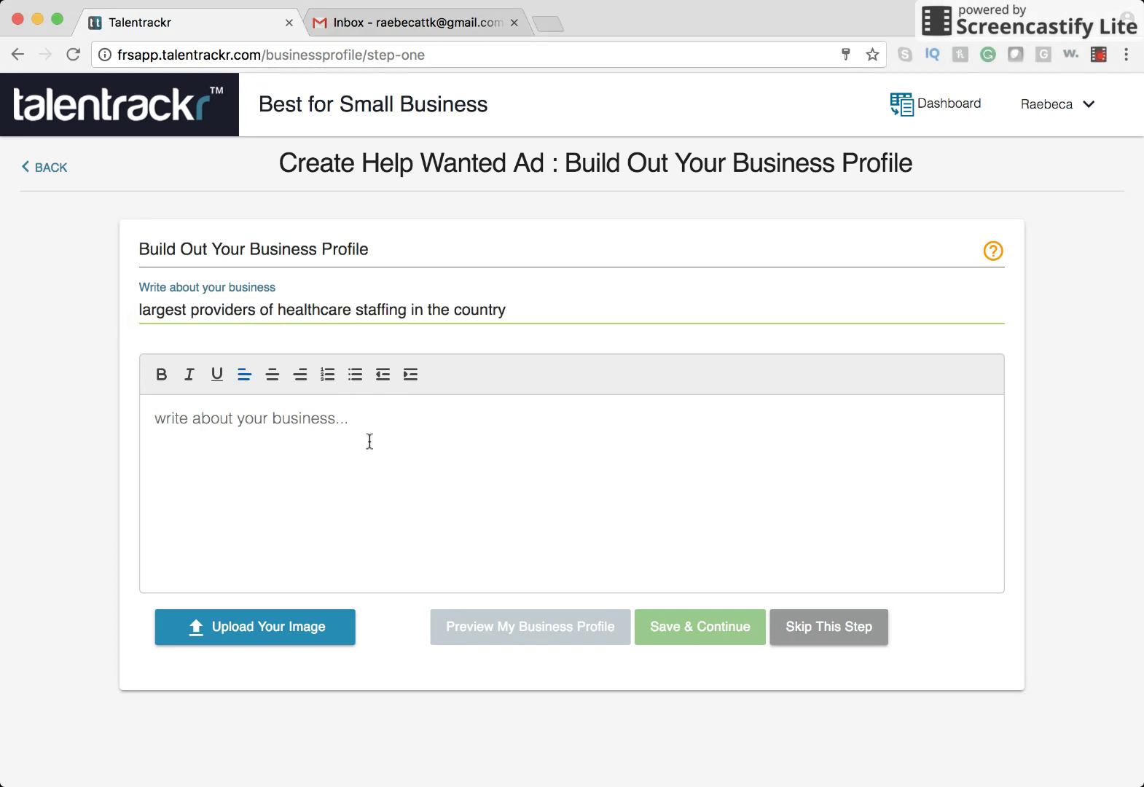
pyautogui.press('super+Tab')
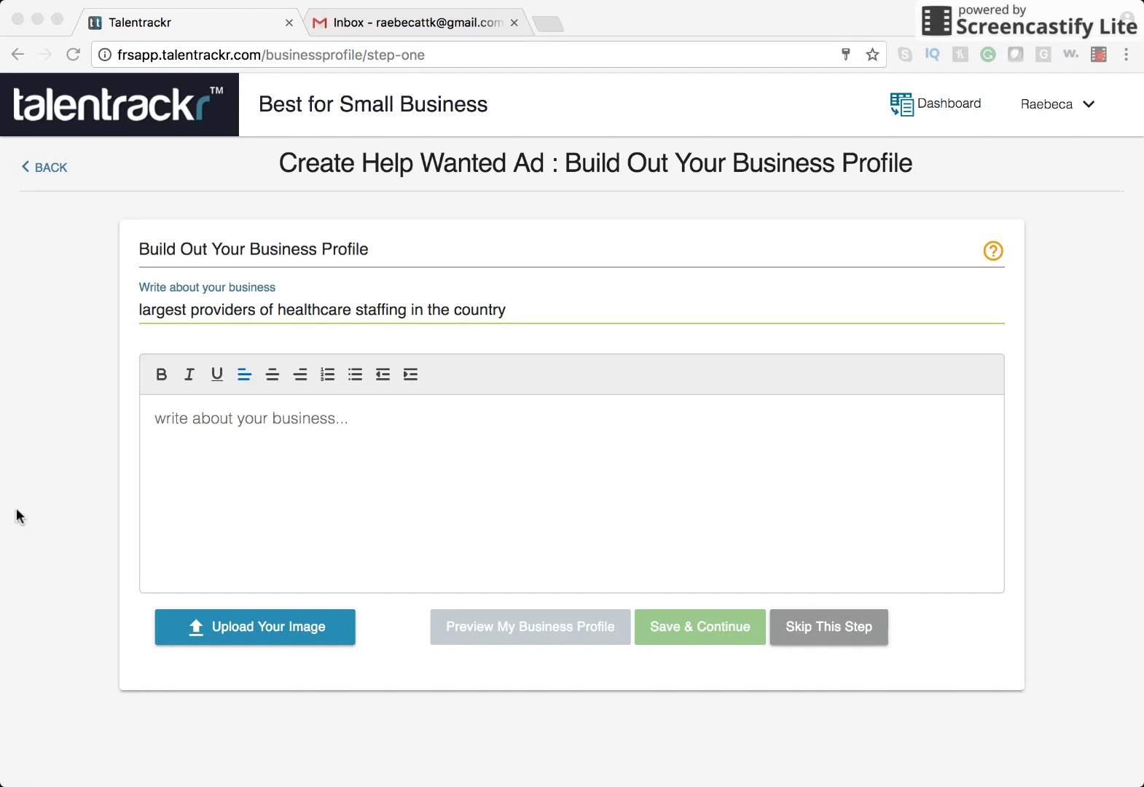
pyautogui.click(281, 446)
pyautogui.write('our trusted brands – CompHealth, Weatherby Healthcare, RNnetwork, Foundation Medical Staffing and Global Medical Staffing – we provide temporary and permanent placement of healthcare providers all over the country. We touch the lives of millions of patients every year. When your day-to-day routine contributes to this important work, it’s easy to get excited about what you do!  Have high earning potential and the ability to make a difference in people’s lives as an Inside Sales Representative at Weatherby Healthcare in Fort Lauderdale, FL. Join a fast-paced, performance-driven culture where we pride ourselves on delivering superior service through a consultative approach and passion for excellence. As an Inside Sales Representative, you’ll help physicians find temporary positions in hospitals and clinics all over the country.')
pyautogui.click(496, 441)
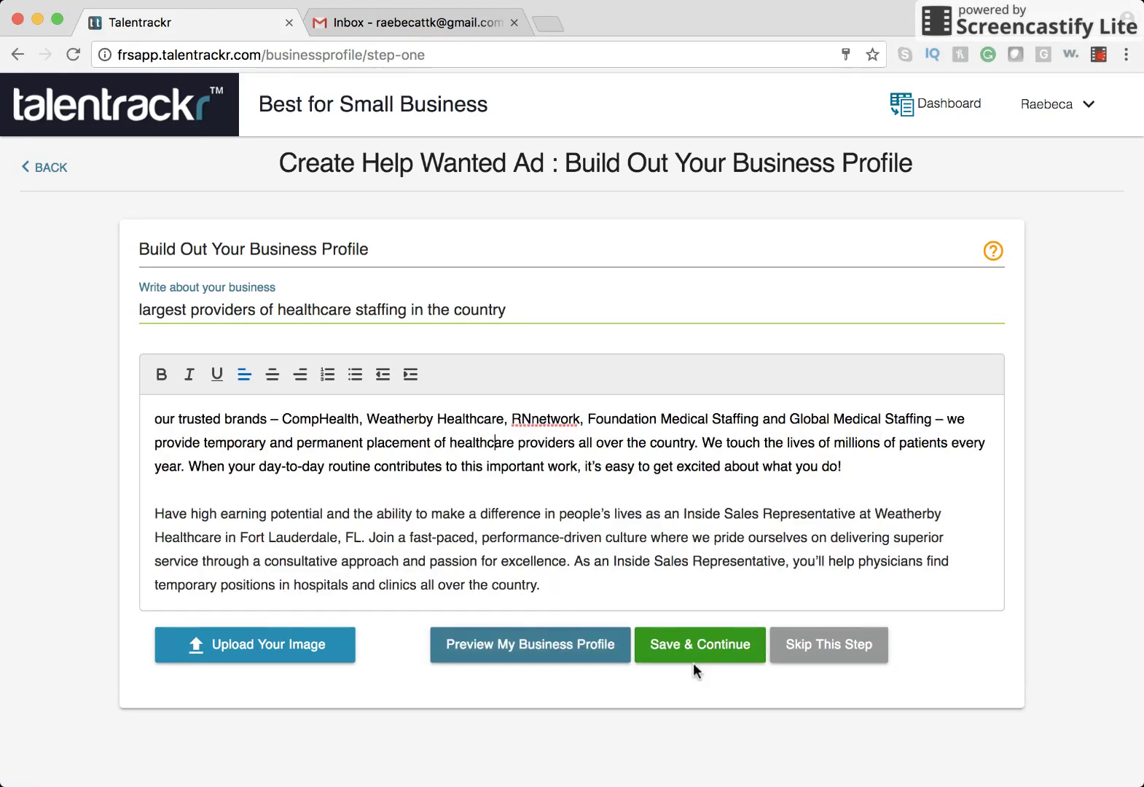
# Preview the business profile, then delete the blank line between its two paragraphs.
pyautogui.click(562, 663)
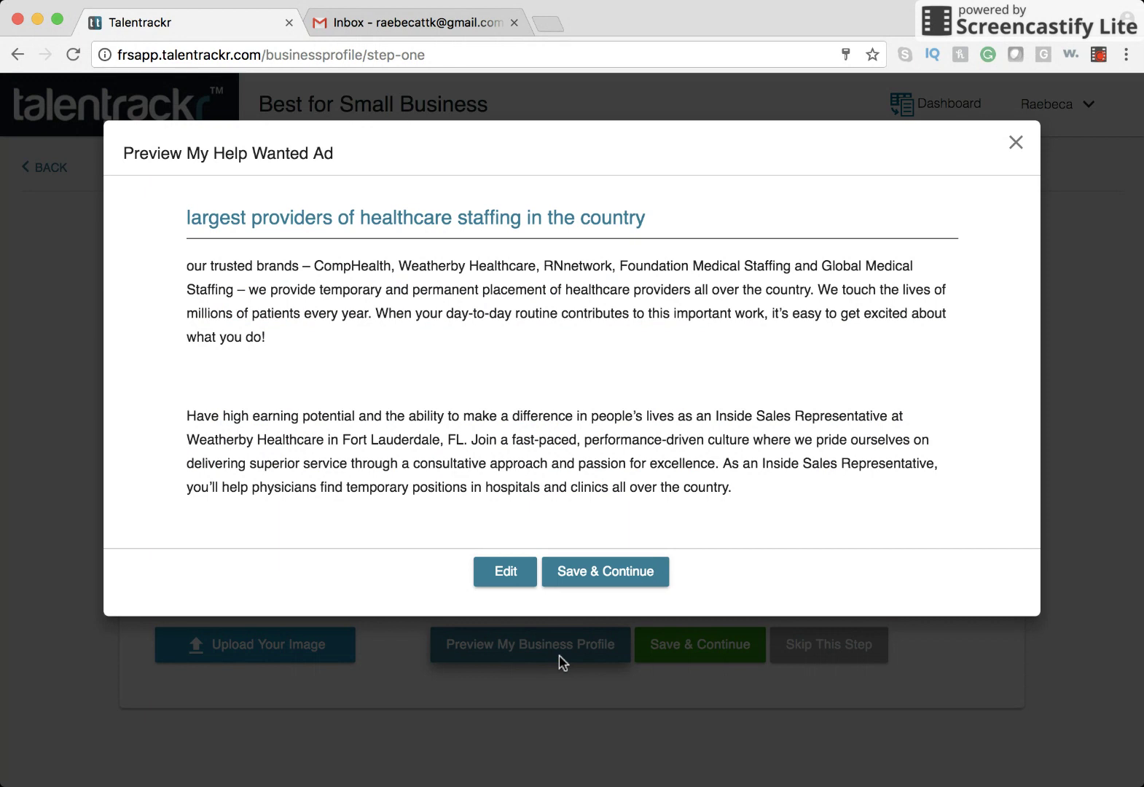
pyautogui.scroll(-5, 513, 440)
pyautogui.scroll(2, 514, 437)
pyautogui.scroll(-1, 515, 438)
pyautogui.click(513, 572)
pyautogui.click(230, 430)
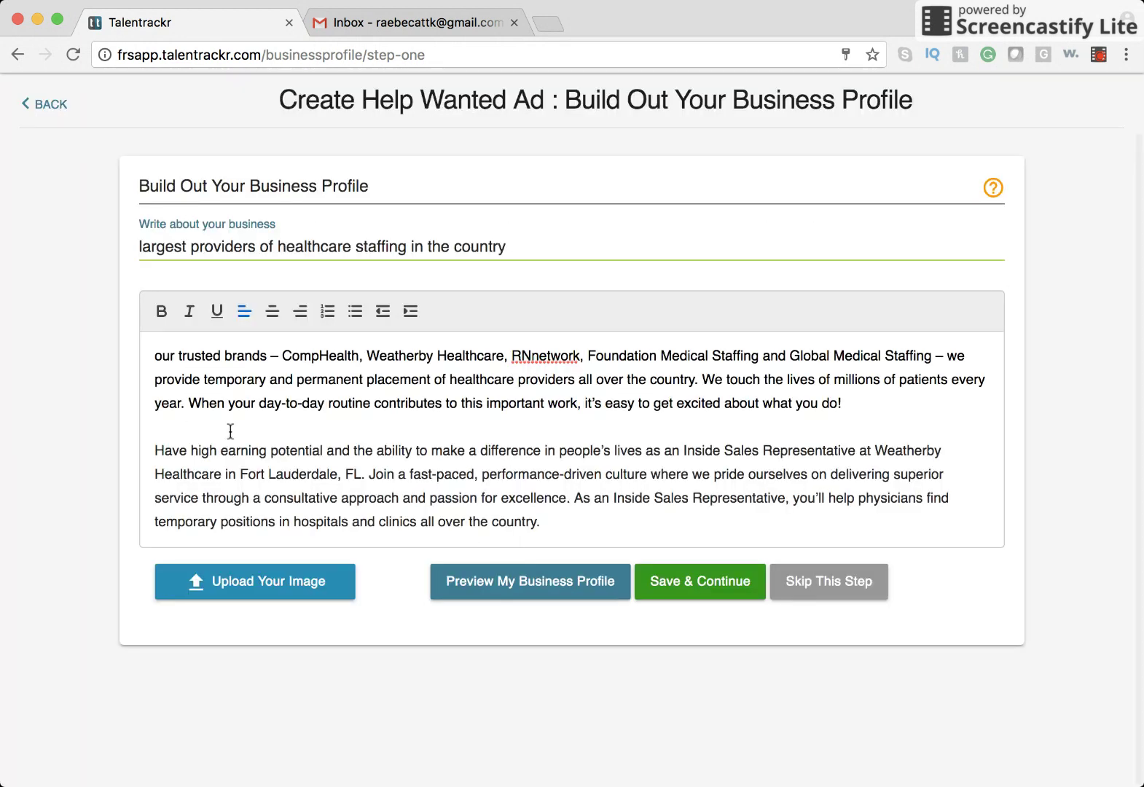
pyautogui.press('BackSpace')
# Re-check the profile preview and save the business profile.
pyautogui.click(525, 574)
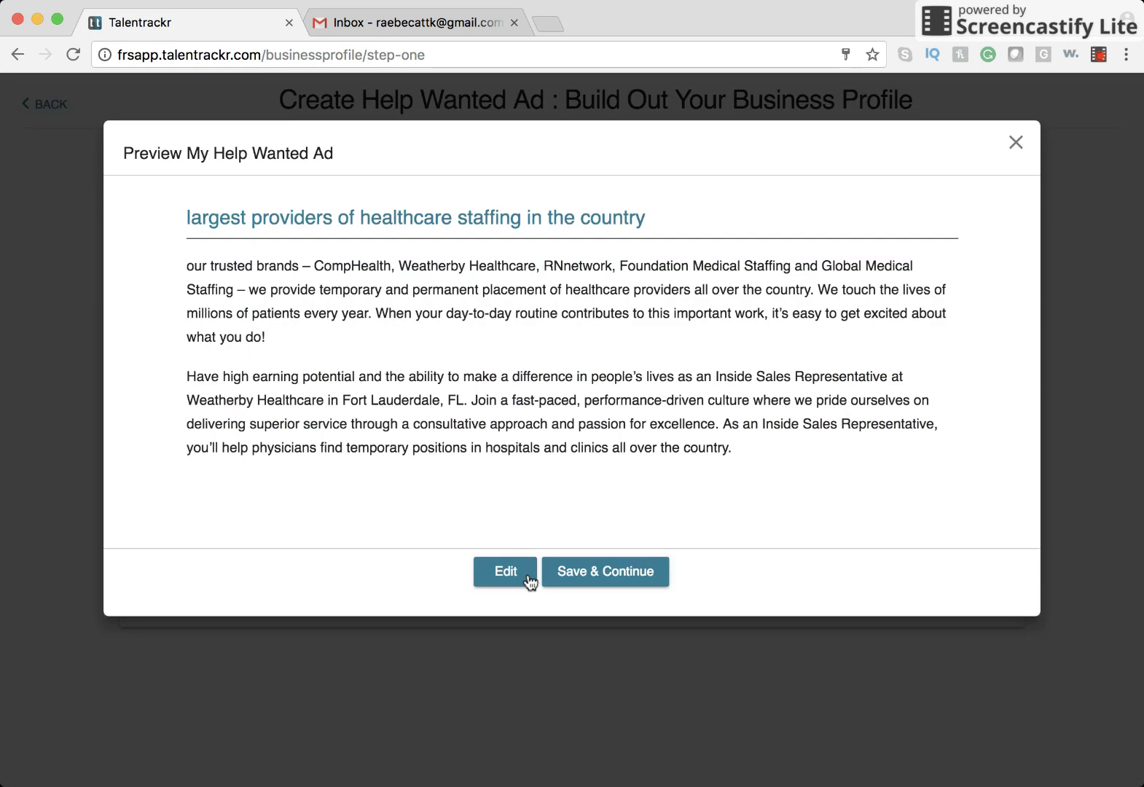
pyautogui.click(509, 580)
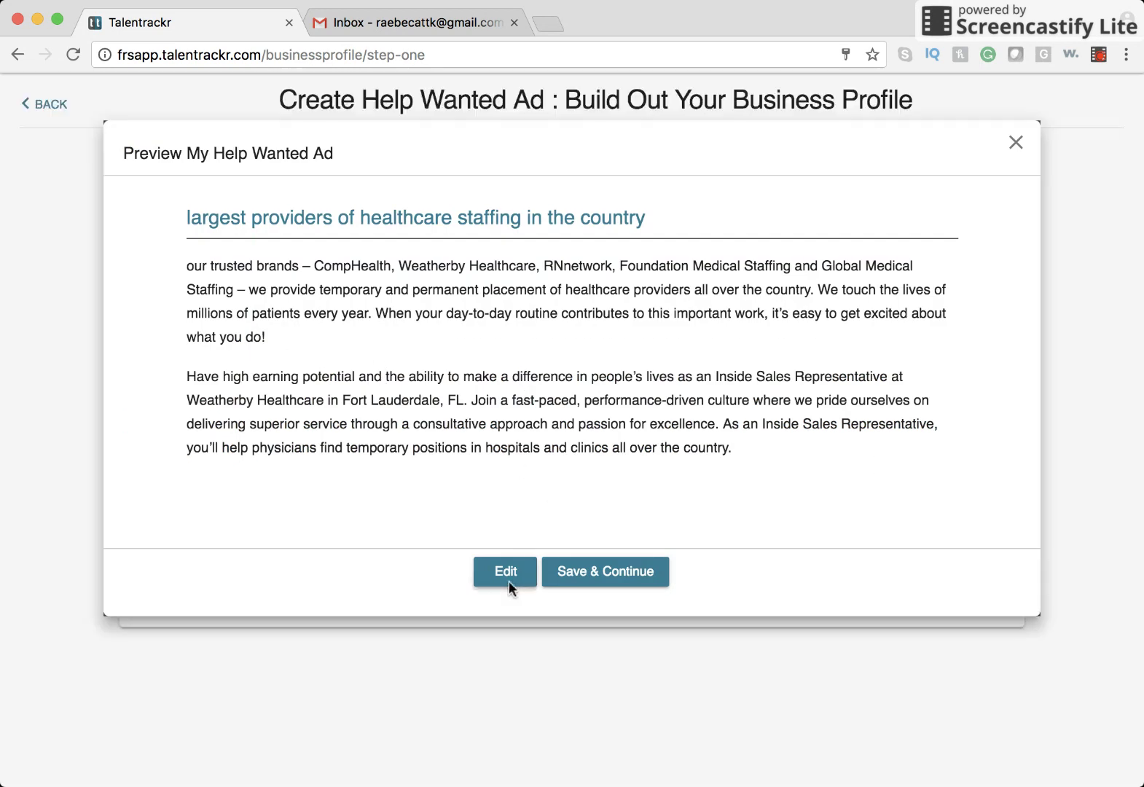
pyautogui.click(722, 580)
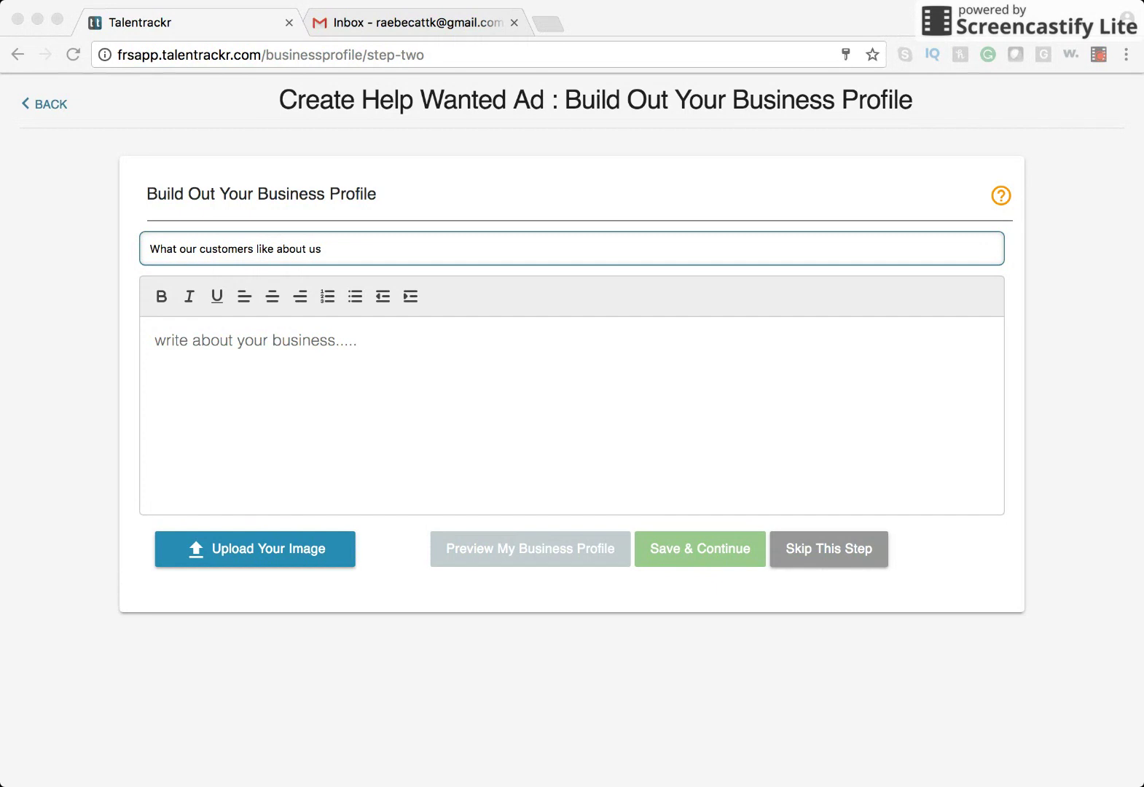
# Skip the customer-praise section and title the next section 'What We Offer:'.
pyautogui.click(108, 444)
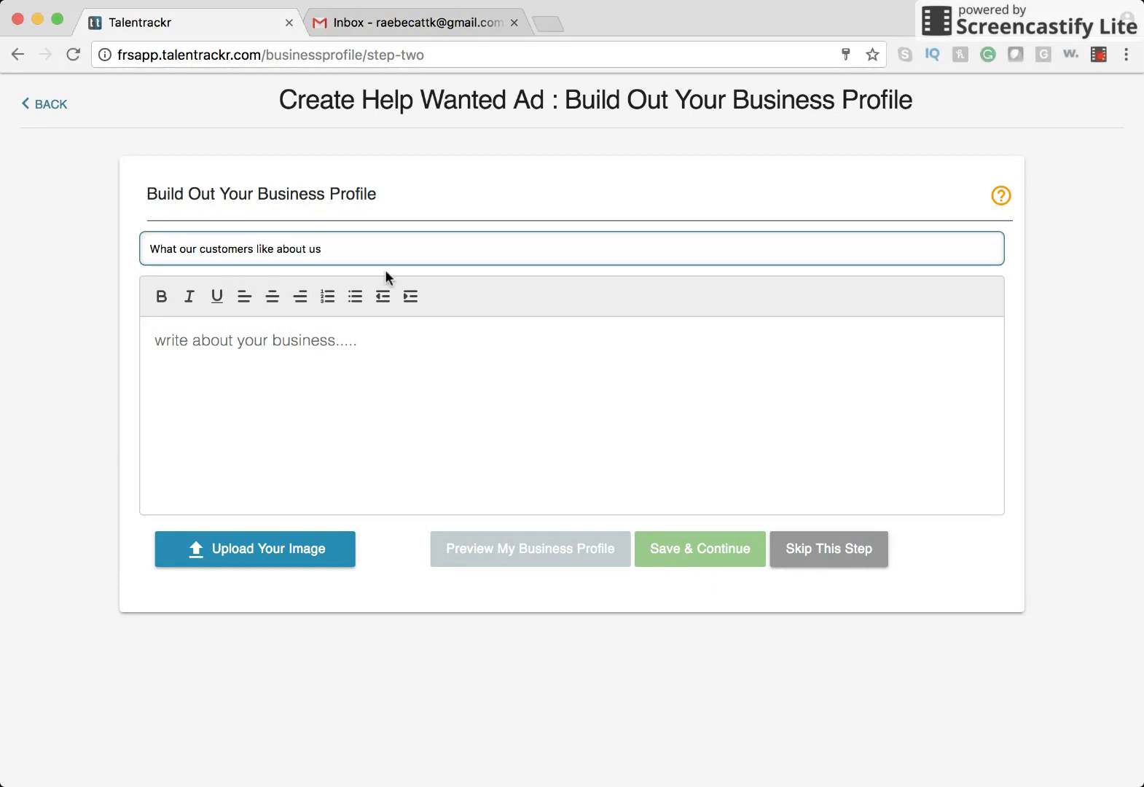
pyautogui.click(831, 560)
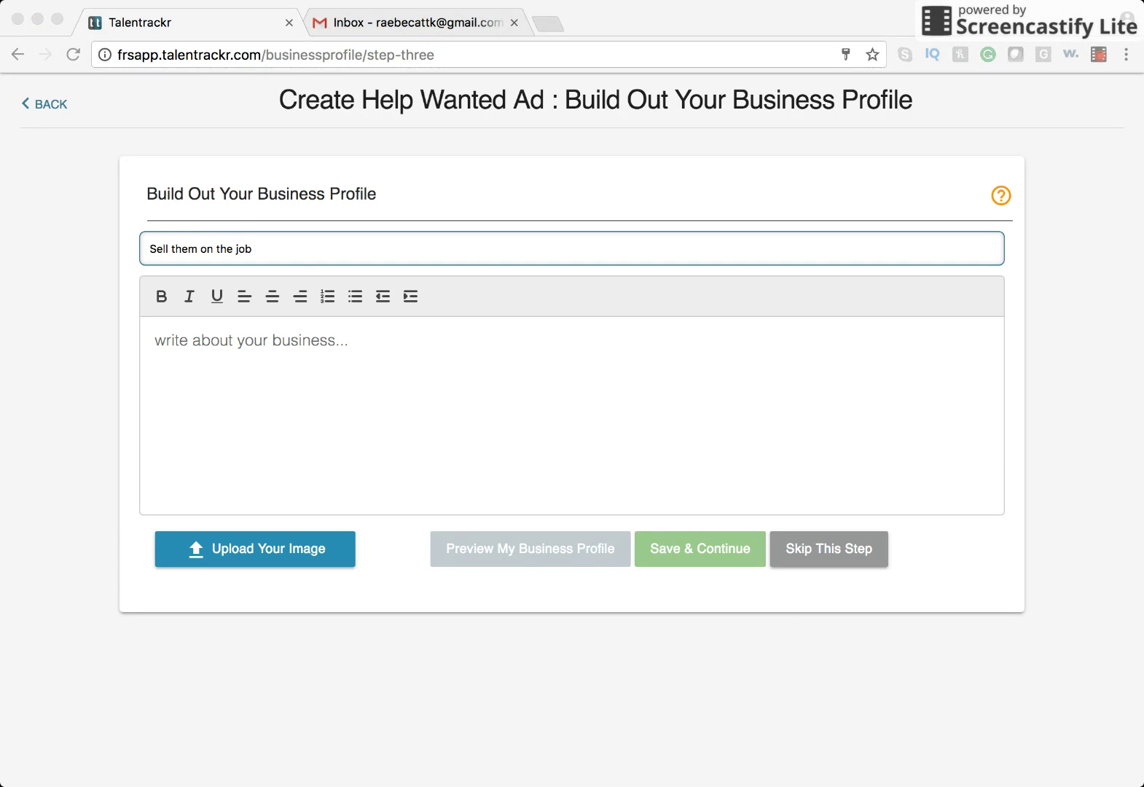
pyautogui.click(203, 276)
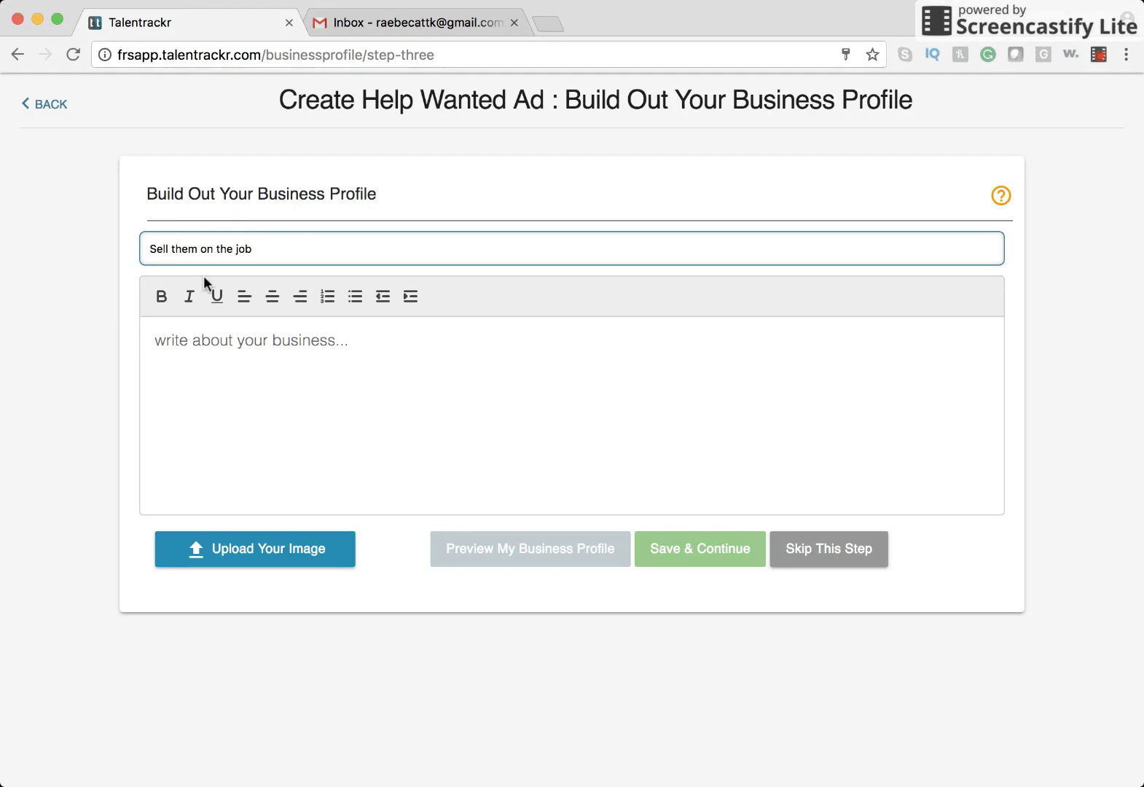
pyautogui.moveTo(296, 246); pyautogui.dragTo(103, 239)
pyautogui.write('What We Offer:')
# Paste the nine-item benefits list into the section body and advance to job benefits.
pyautogui.click(280, 403)
pyautogui.click(1012, 201)
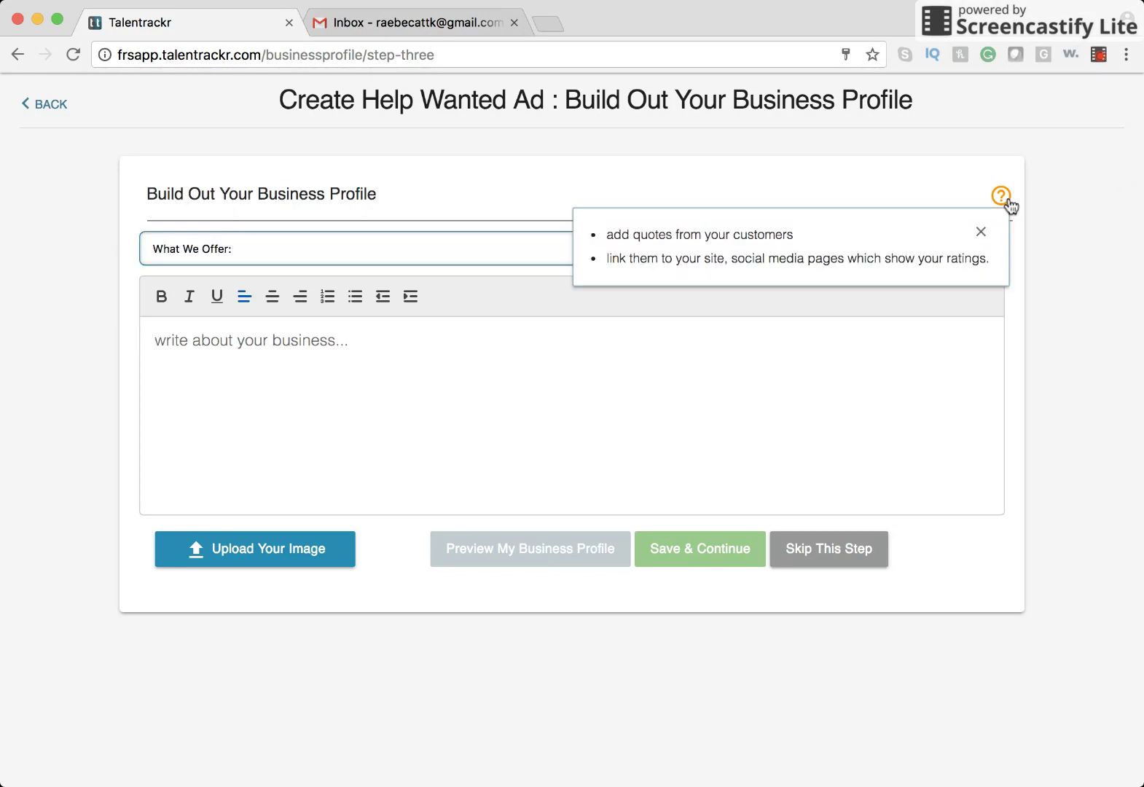
pyautogui.click(545, 424)
pyautogui.press('super+Tab')
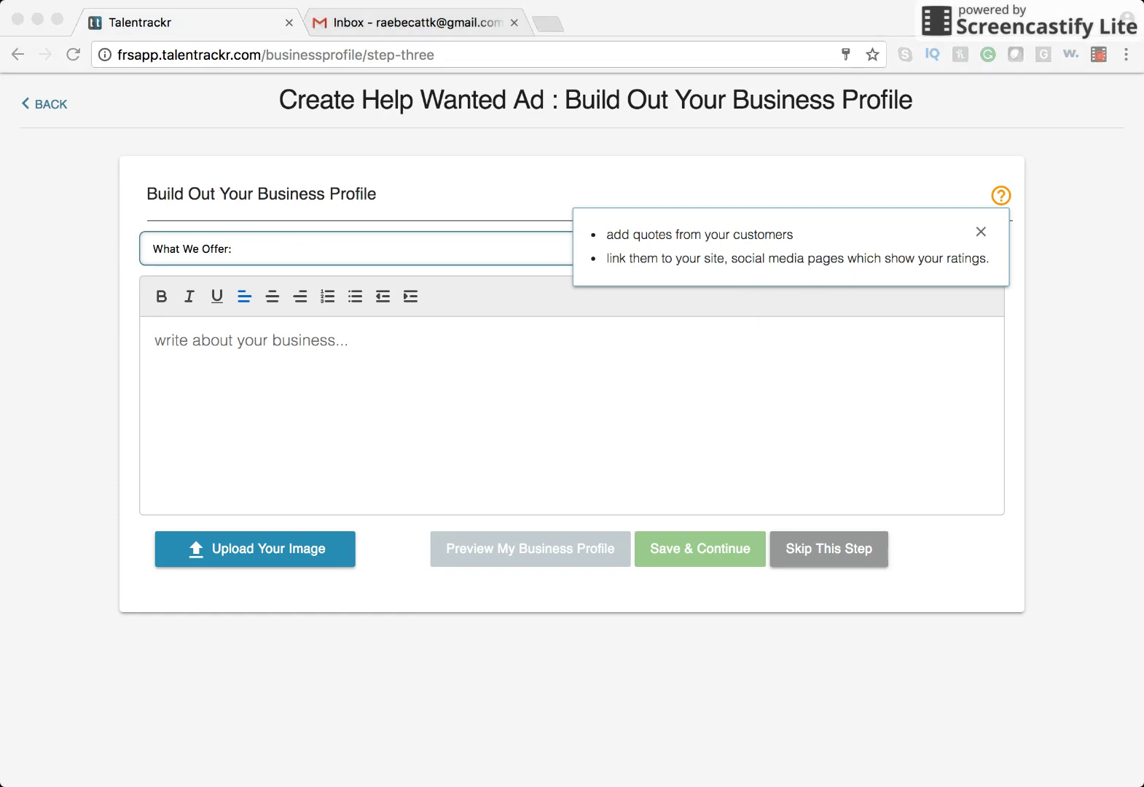
pyautogui.press('super+Tab')
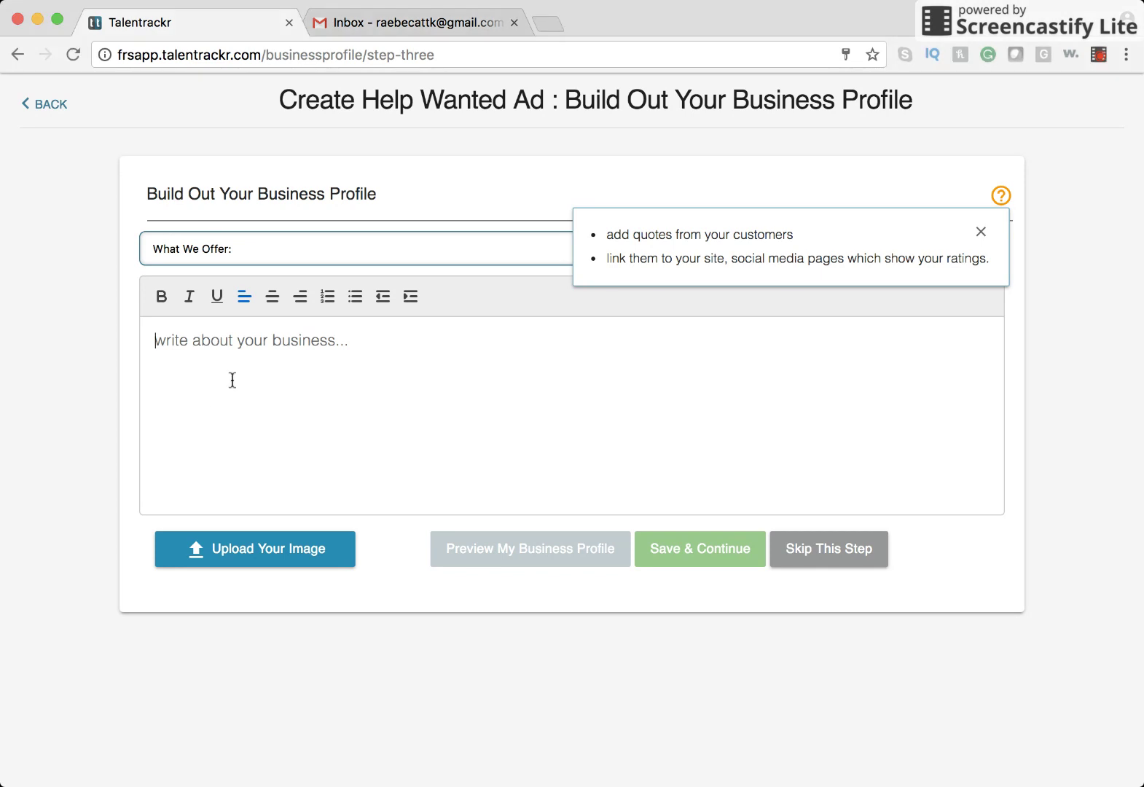
pyautogui.write("• Competitive base salary + uncapped commission • Comprehensive training—we rank No. 3 among the world's top training organizations • Medical, dental, vision, and 401(k) matching • Generous paid time off and holidays • Retirement planning and savings options • Tuition assistance • On-site health center • On-site gym • Ability to make an impace in the communities we serve")
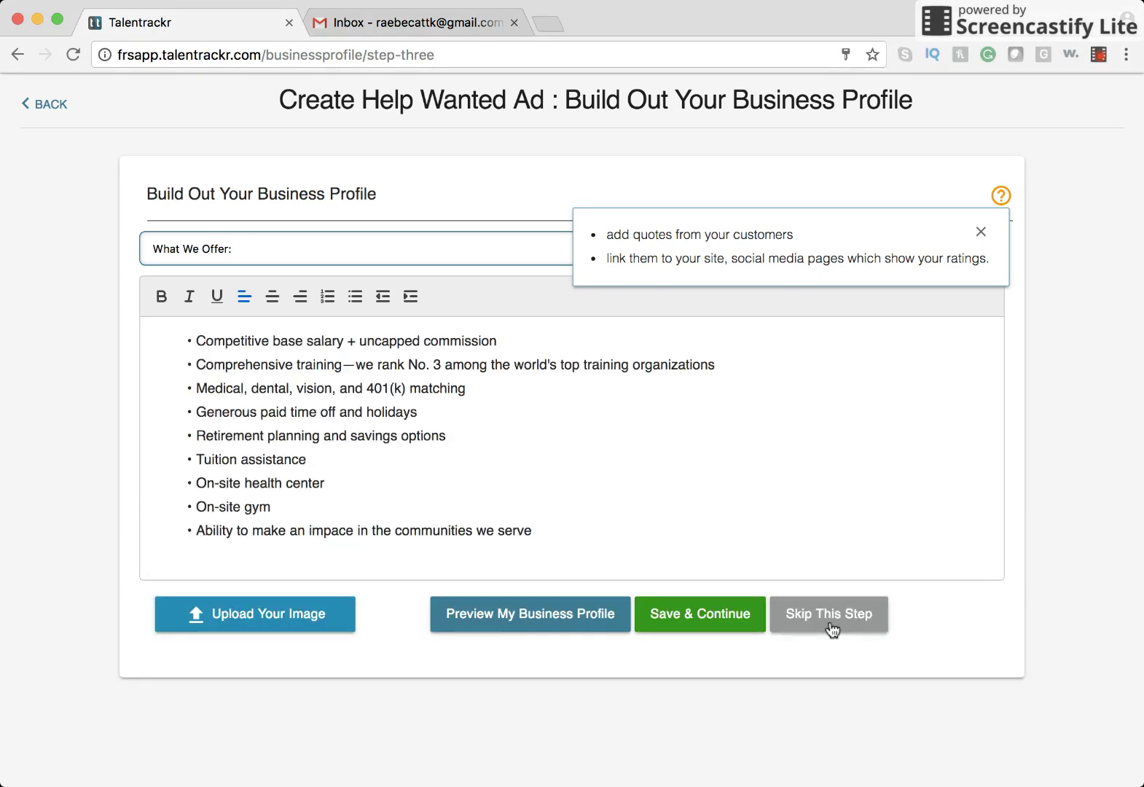
pyautogui.click(830, 624)
# Paste the nine-item benefits list into the Describe the Job's Benefits section.
pyautogui.click(279, 327)
pyautogui.write("Competitive base salary + uncapped commission Comprehensive training—we rank No. 3 among the world's top training organizations Medical, dental, vision, and 401(k) matching Generous paid time off and holidays Retirement planning and savings options Tuition assistance On-site health center On-site gym Ability to make an impace in the communities we serve")
pyautogui.tripleClick(294, 250)
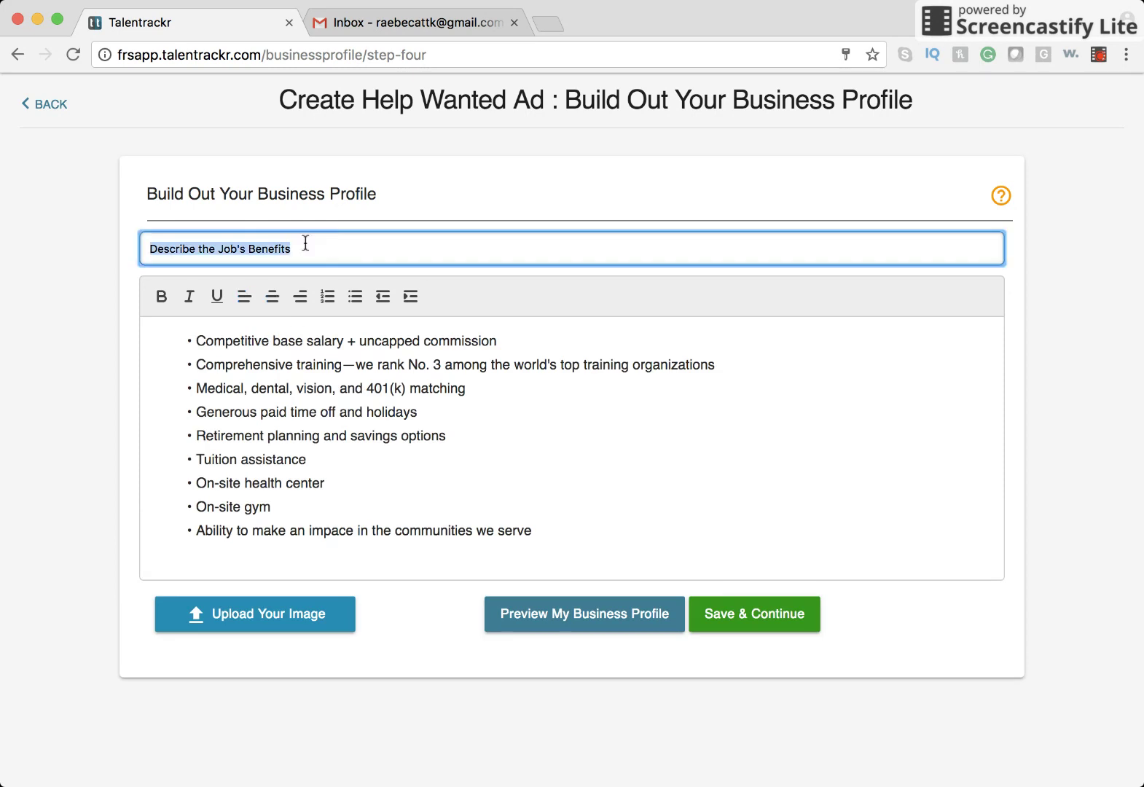
pyautogui.press('Right')
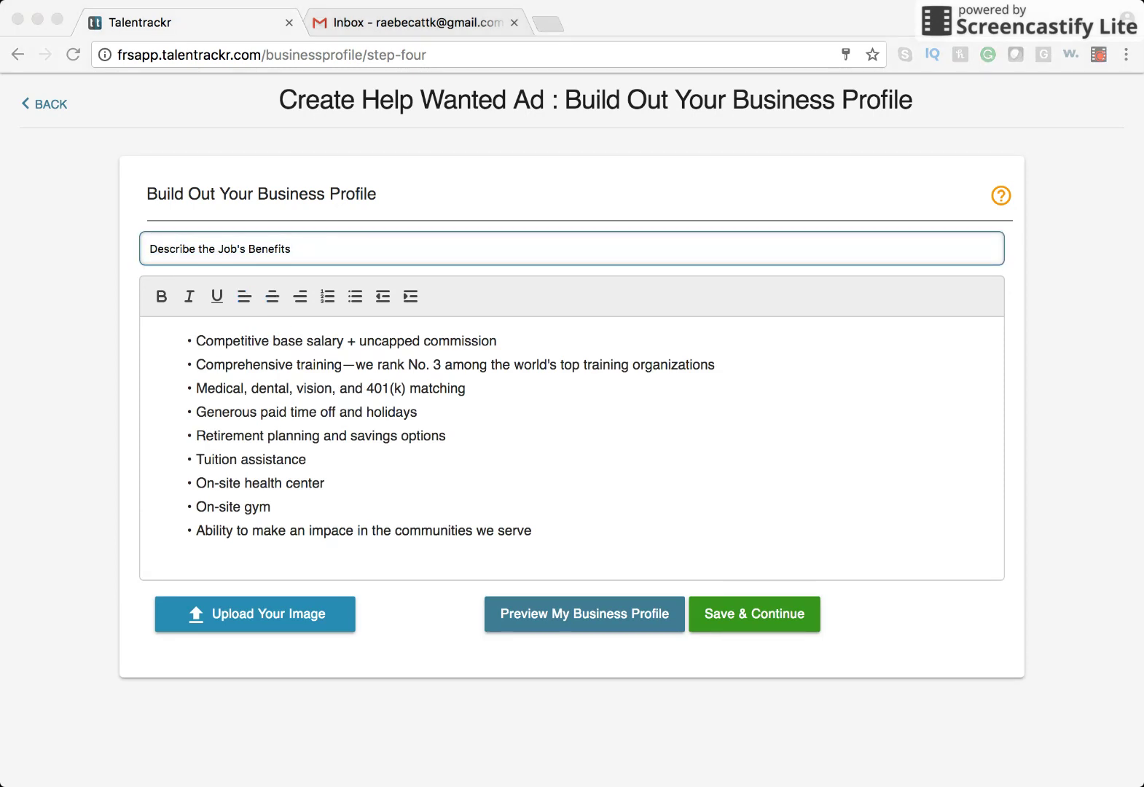
# Retitle the benefits section 'What We Offer:' and save the business profile.
pyautogui.moveTo(331, 248); pyautogui.dragTo(142, 245)
pyautogui.write('What We Offer:')
pyautogui.click(634, 460)
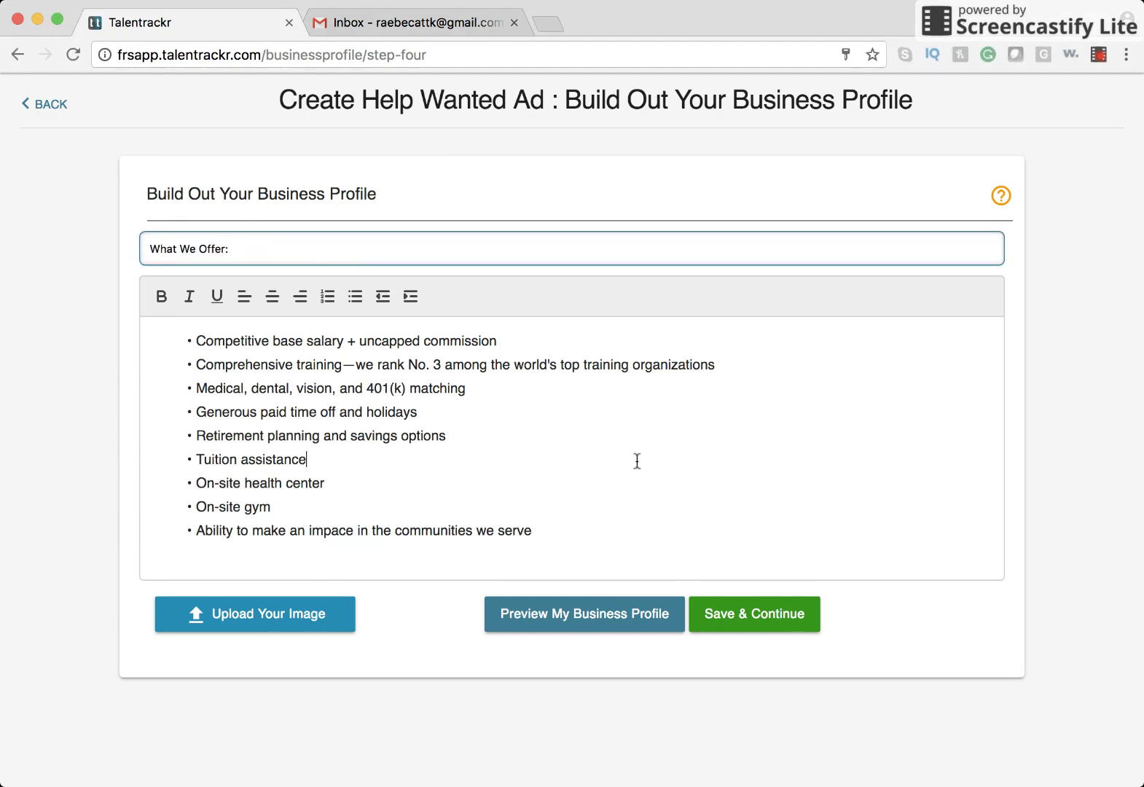
pyautogui.click(725, 619)
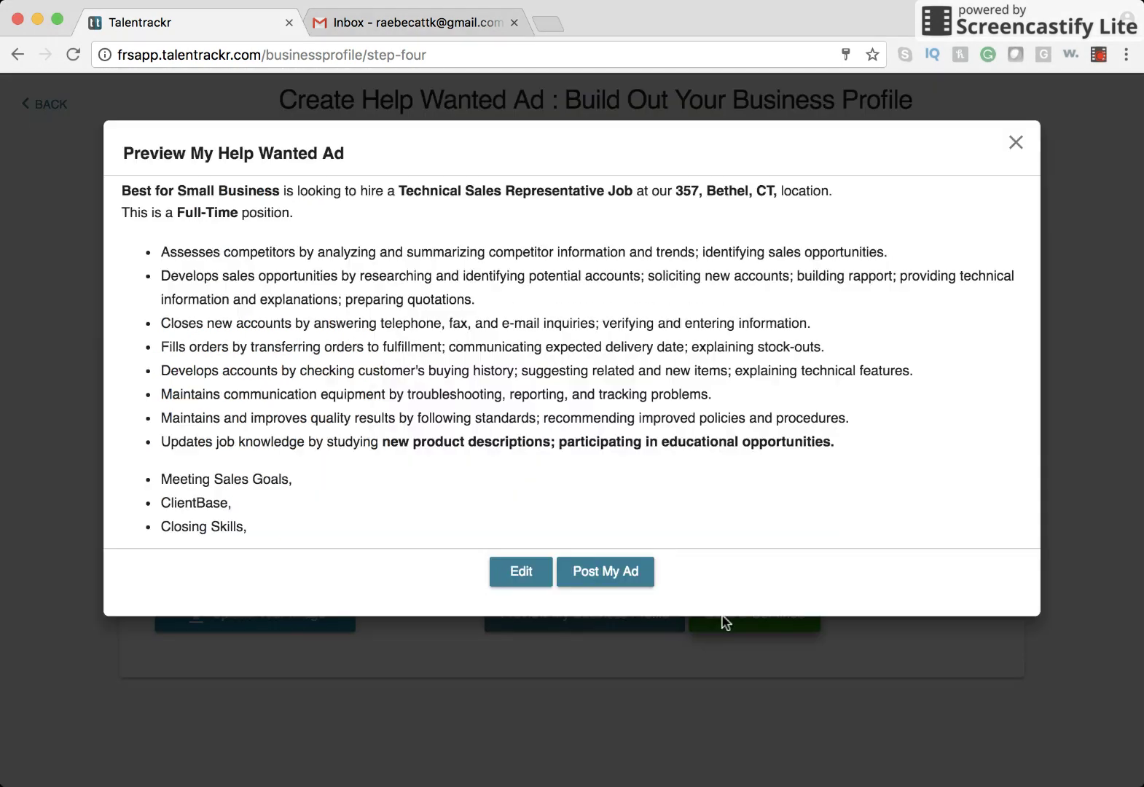
# Scroll through the Help Wanted Ad preview, then close it to resume editing.
pyautogui.scroll(-10, 551, 496)
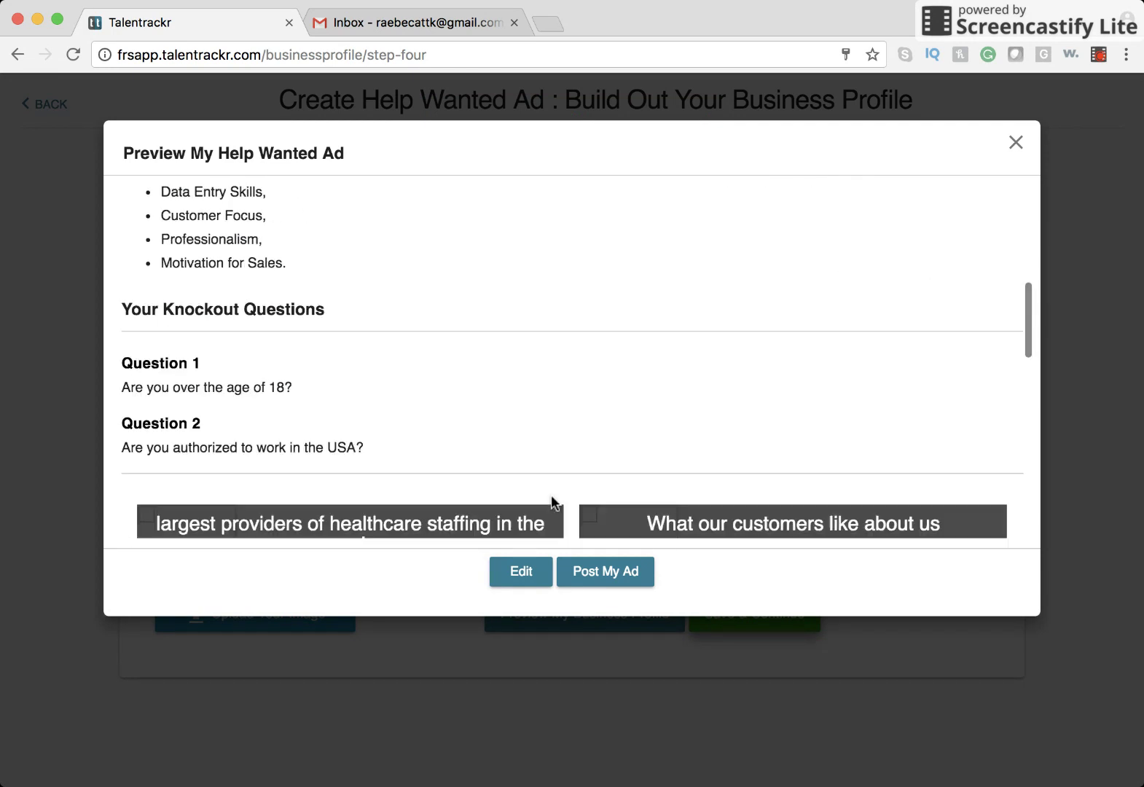
pyautogui.scroll(-6, 551, 500)
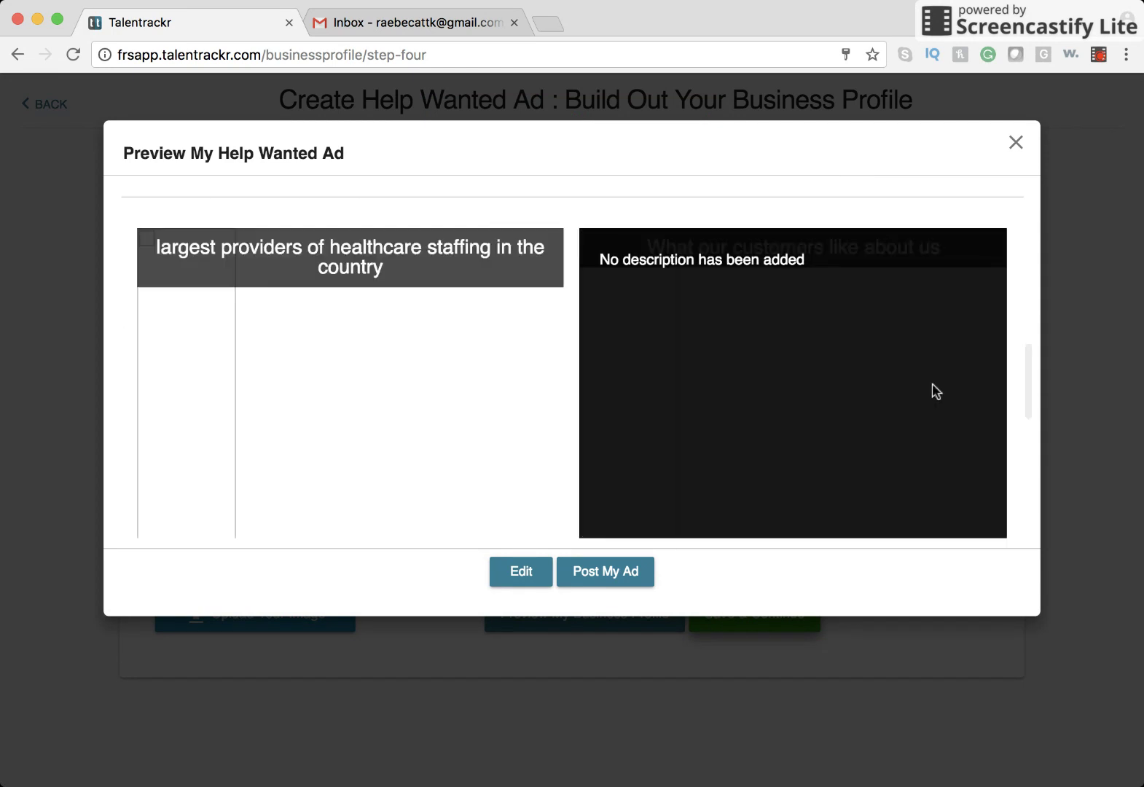
pyautogui.click(533, 581)
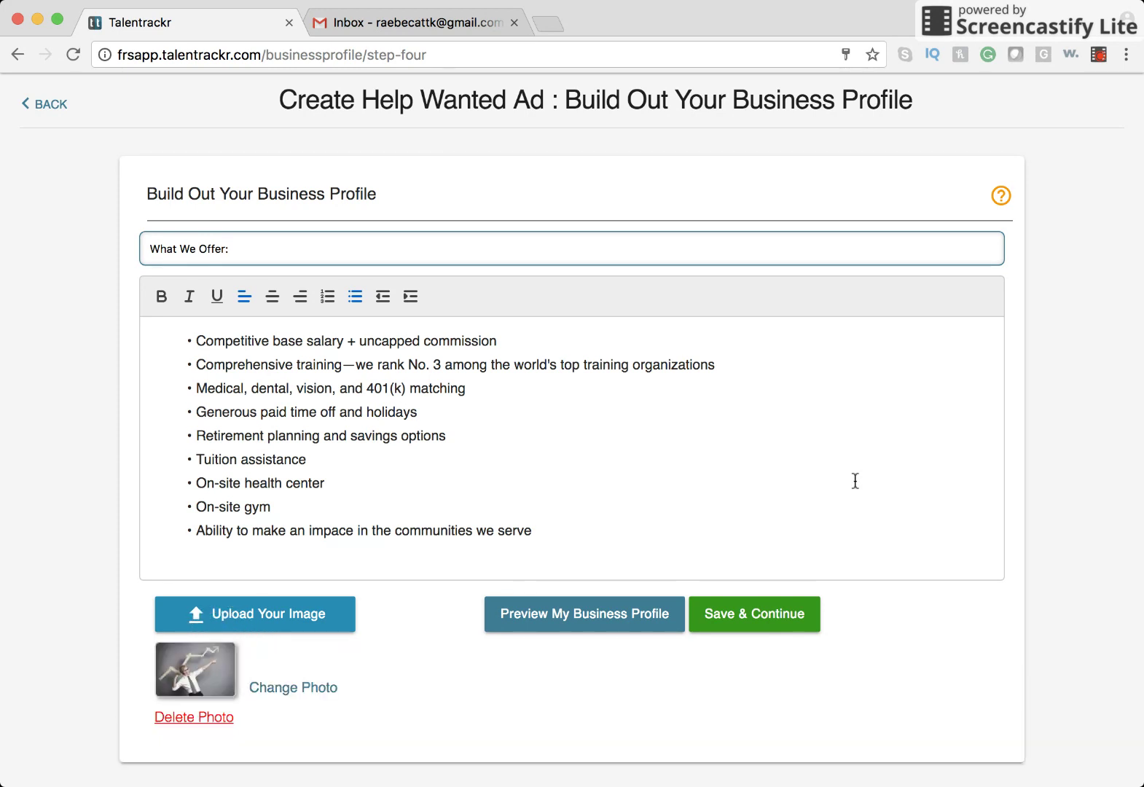
# Upload the businessman-raising-a-trophy photo to What We Offer and save the profile.
pyautogui.click(324, 615)
pyautogui.click(873, 493)
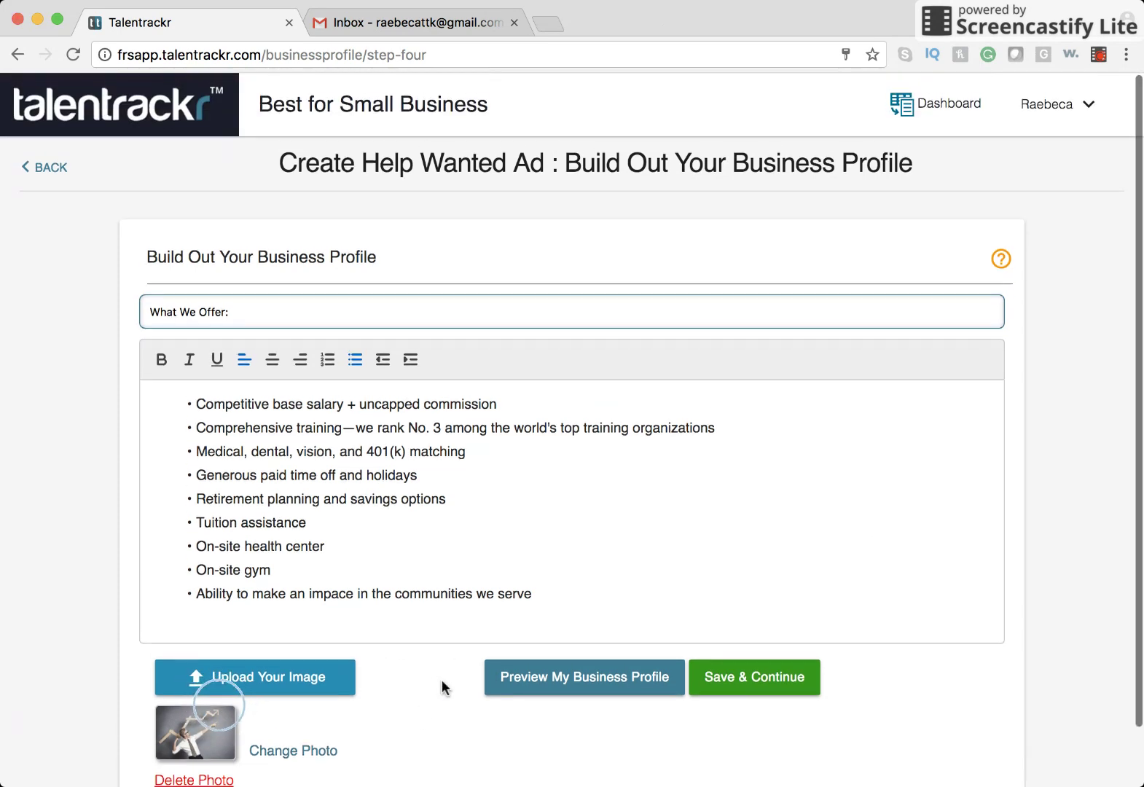
pyautogui.scroll(-1, 440, 682)
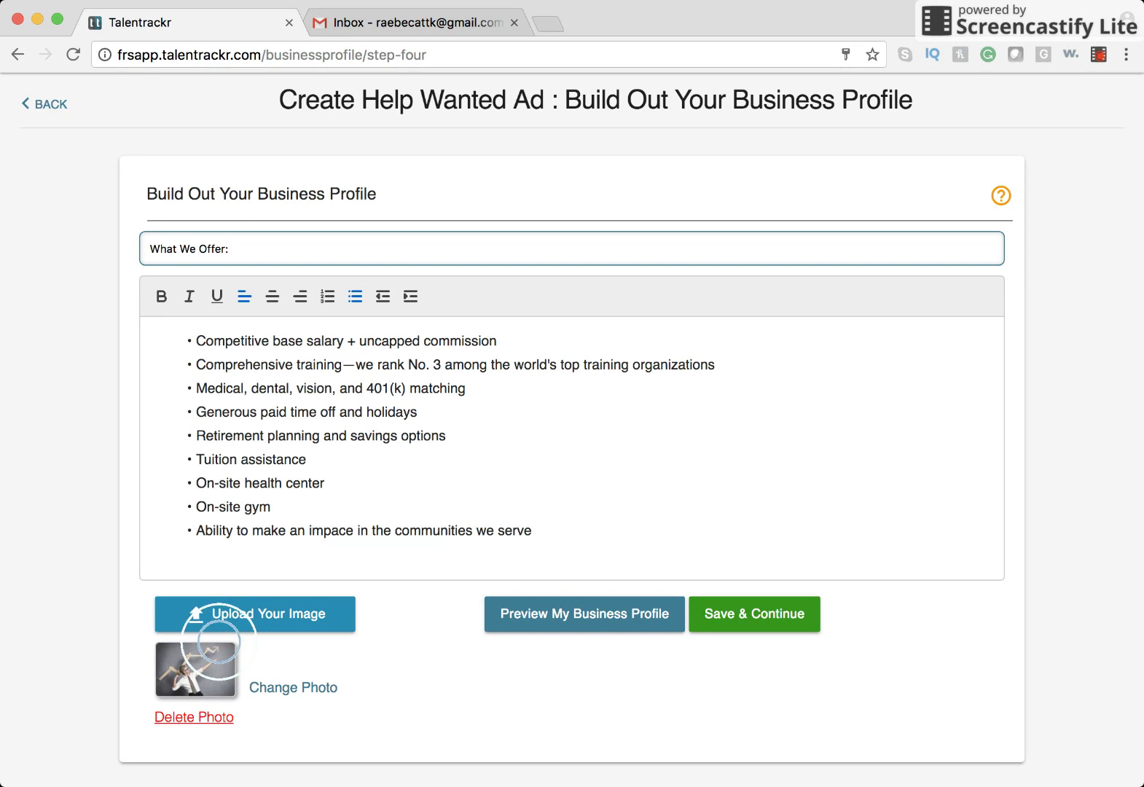
pyautogui.click(576, 351)
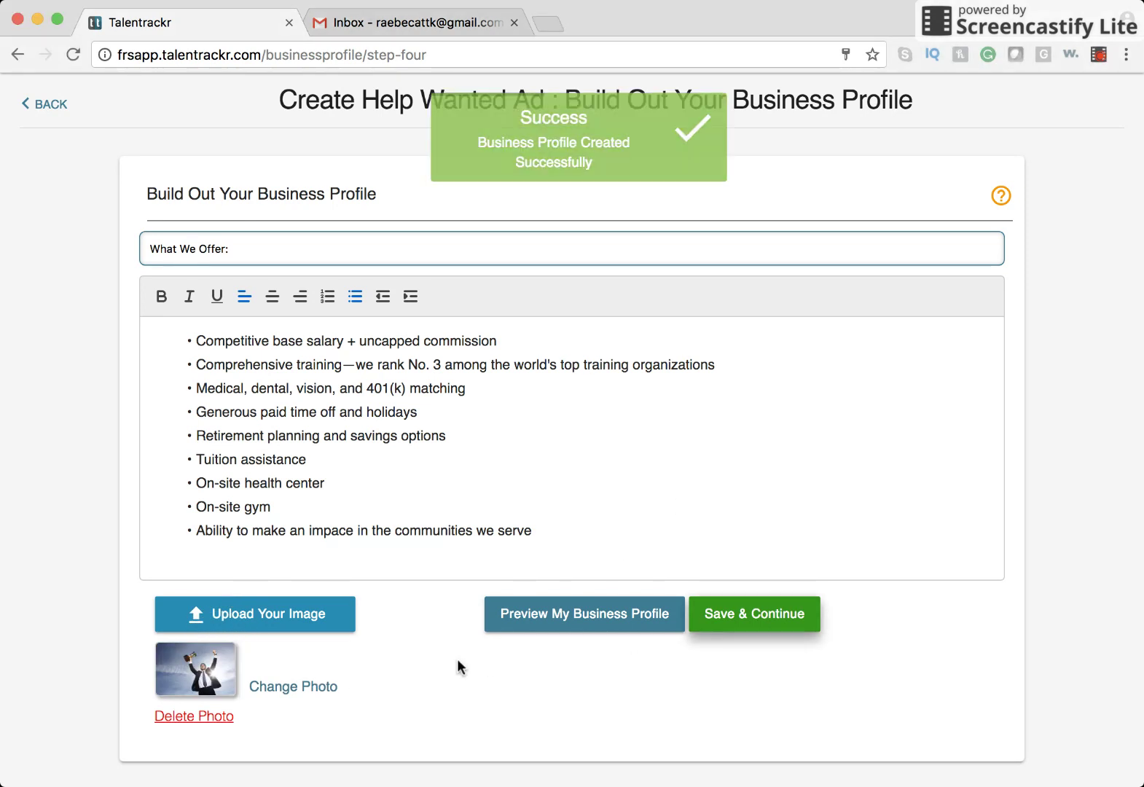
# Review the full ad preview with the trophy image, then return to the Sell them on the job step.
pyautogui.scroll(-10, 604, 461)
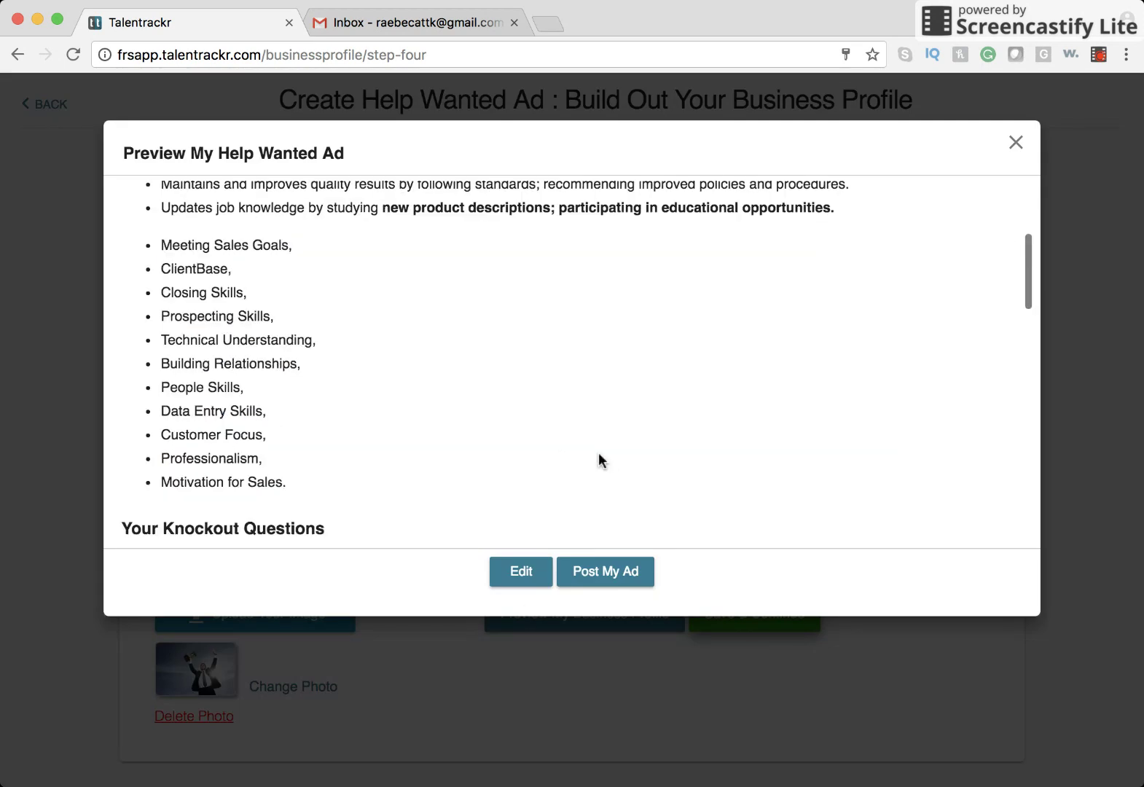
pyautogui.scroll(-10, 567, 465)
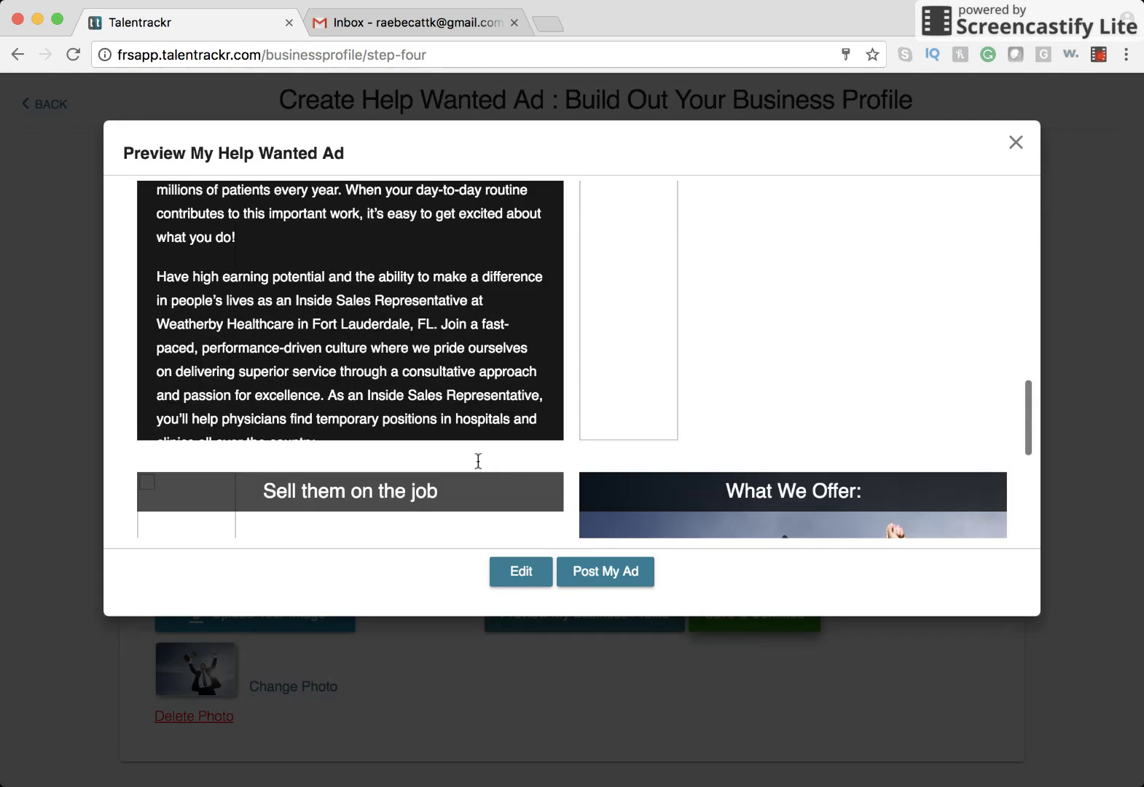
pyautogui.scroll(10, 438, 414)
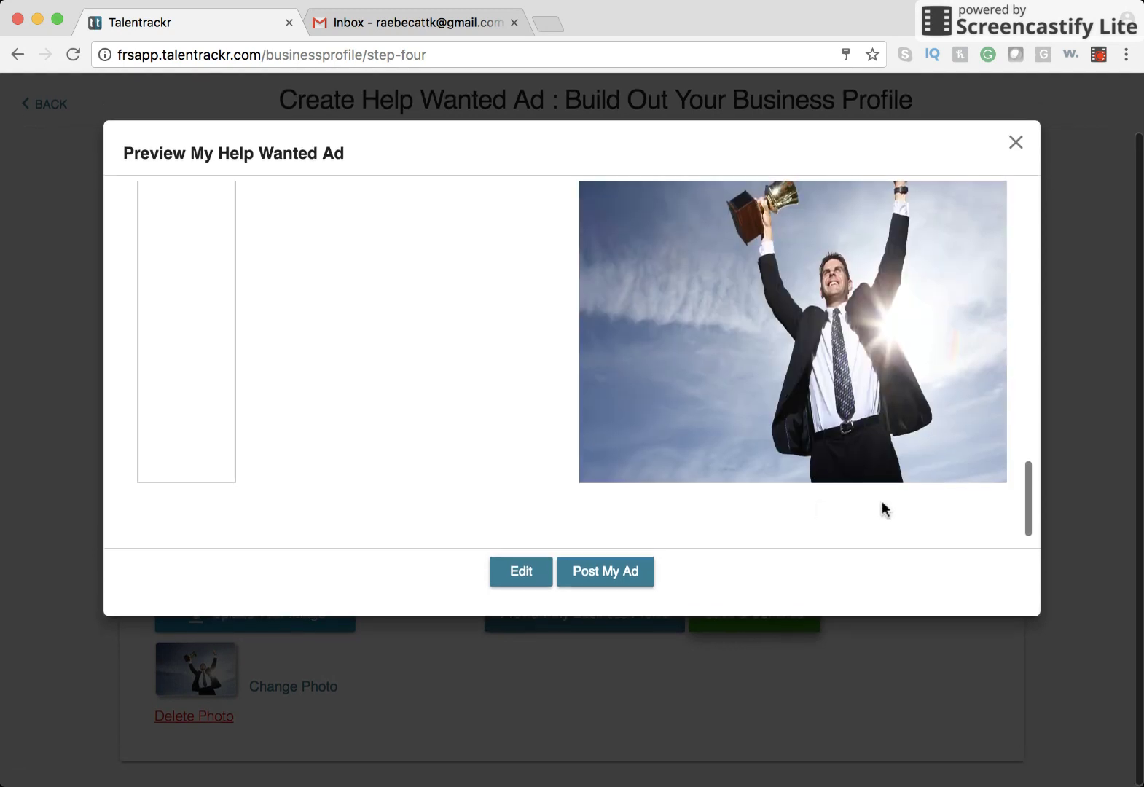
pyautogui.scroll(5, 590, 431)
pyautogui.scroll(2, 590, 432)
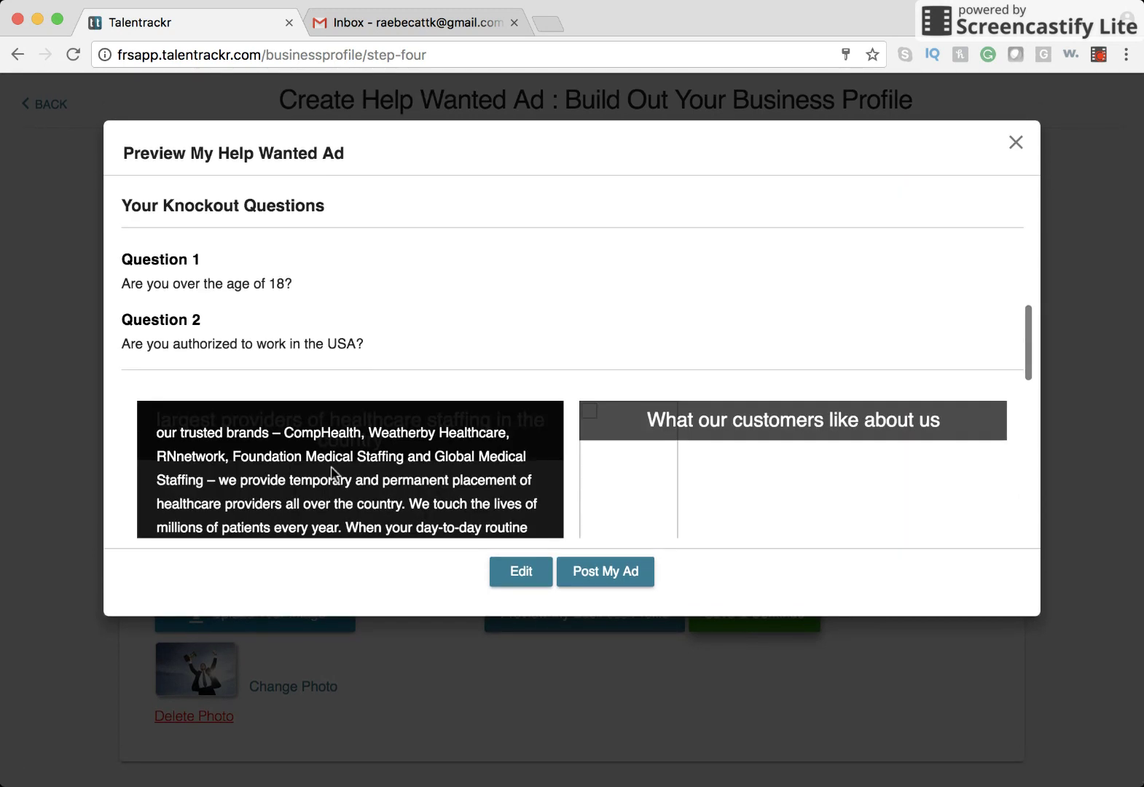
pyautogui.click(516, 575)
pyautogui.scroll(1, 392, 558)
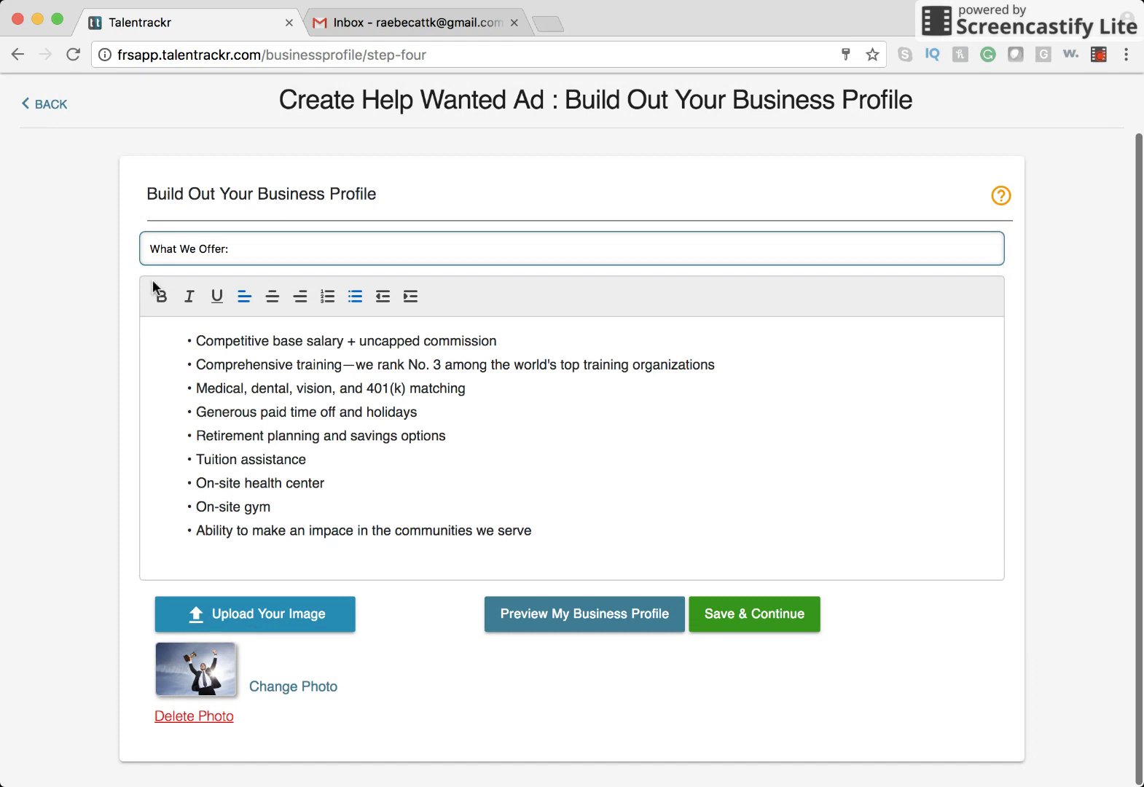
pyautogui.click(45, 104)
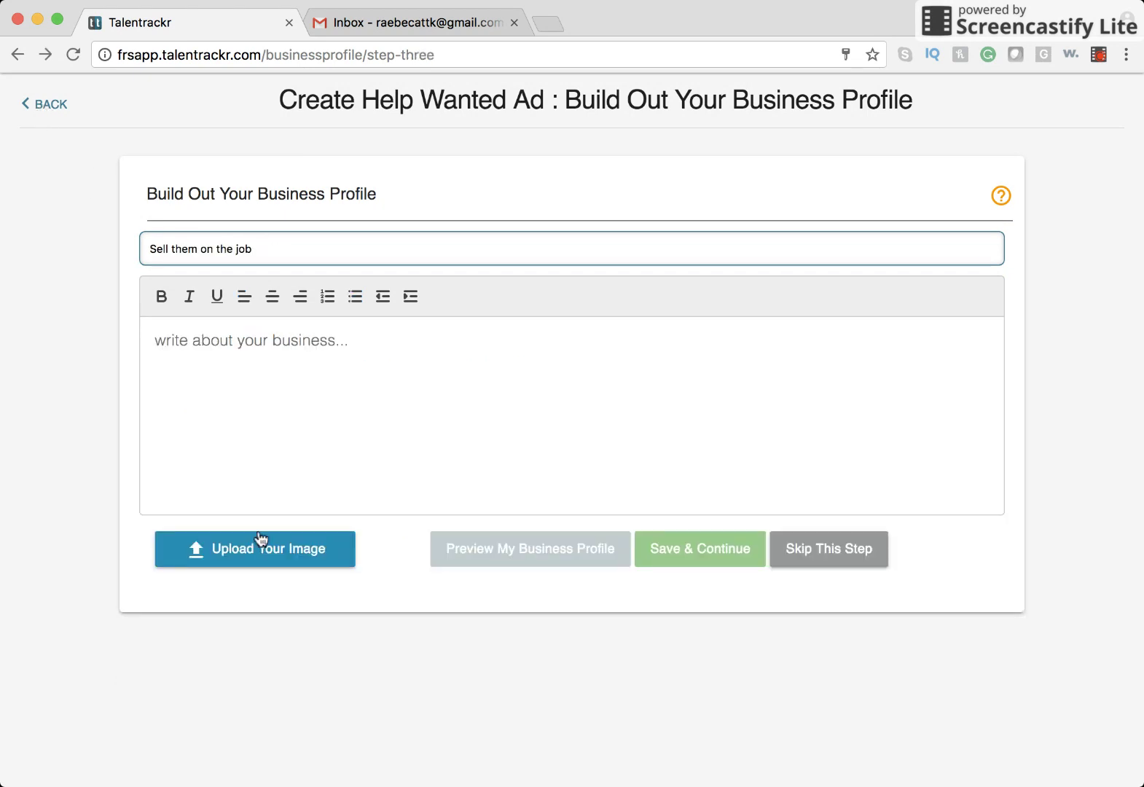
# Add a photo to Sell them on the job and go back to the Write about your business step.
pyautogui.click(268, 554)
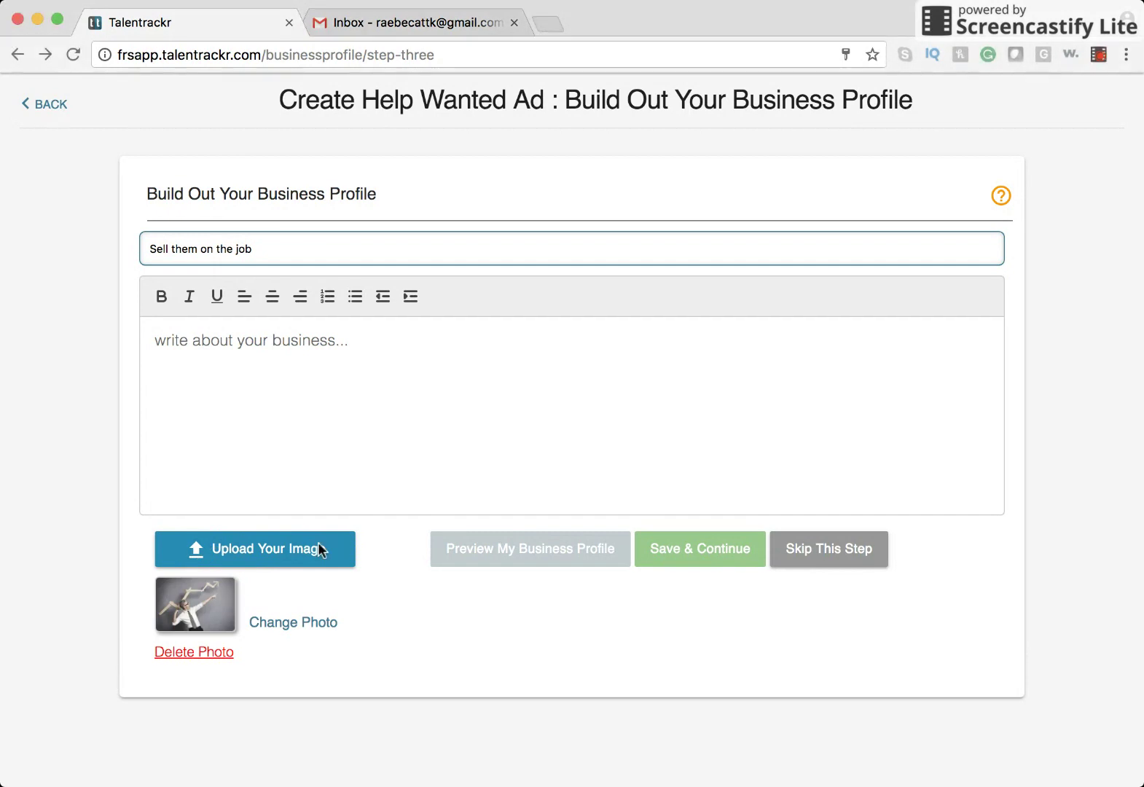
pyautogui.click(51, 107)
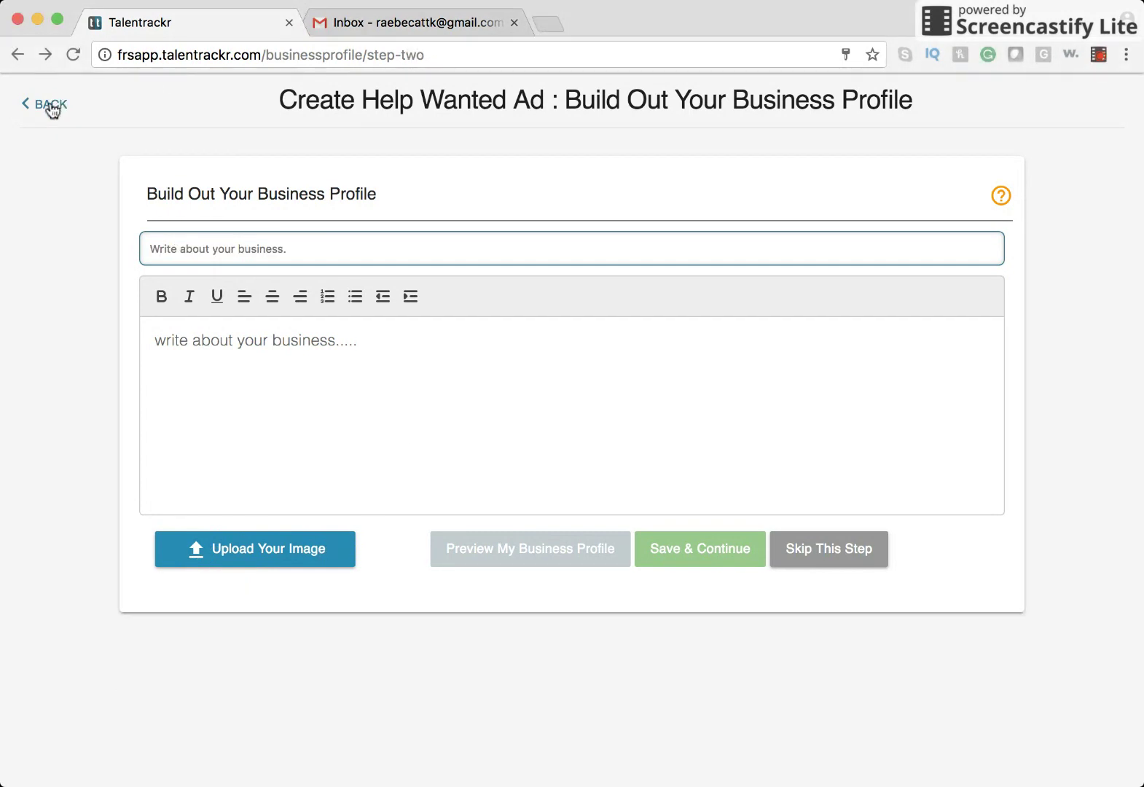
# Attach the Gratitude stone photo to the What our customers like about us section.
pyautogui.click(318, 554)
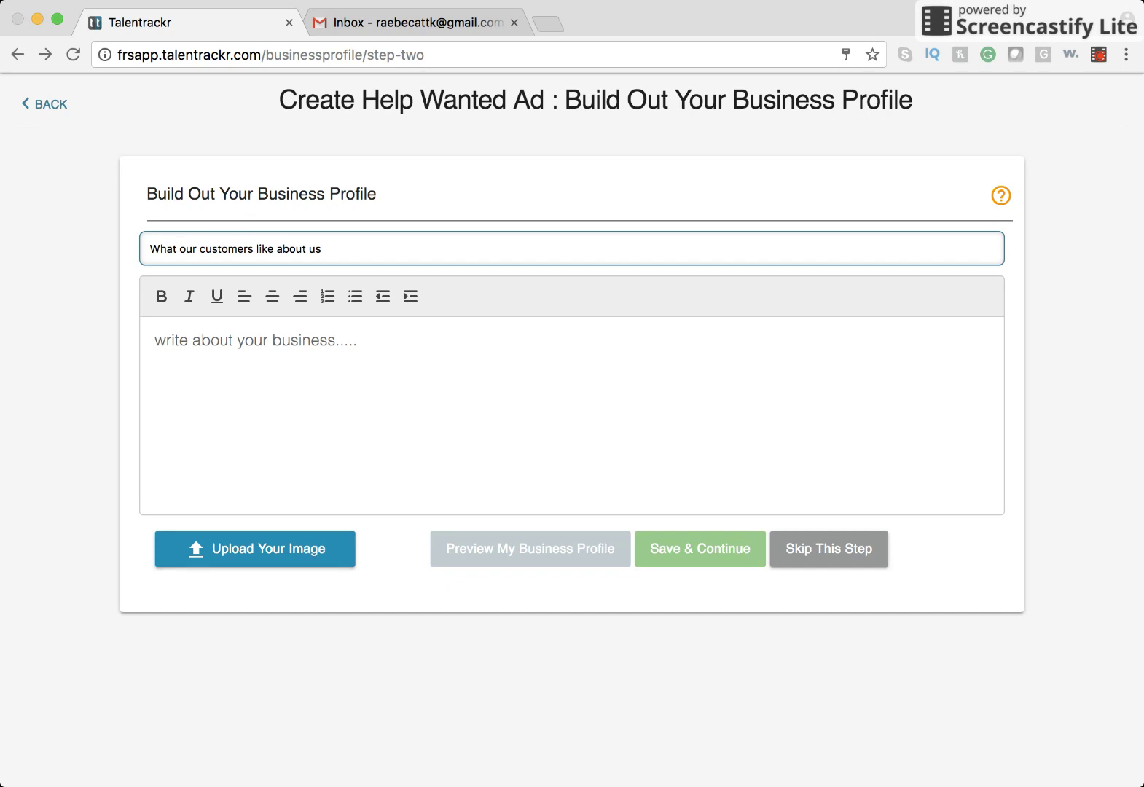
pyautogui.click(218, 576)
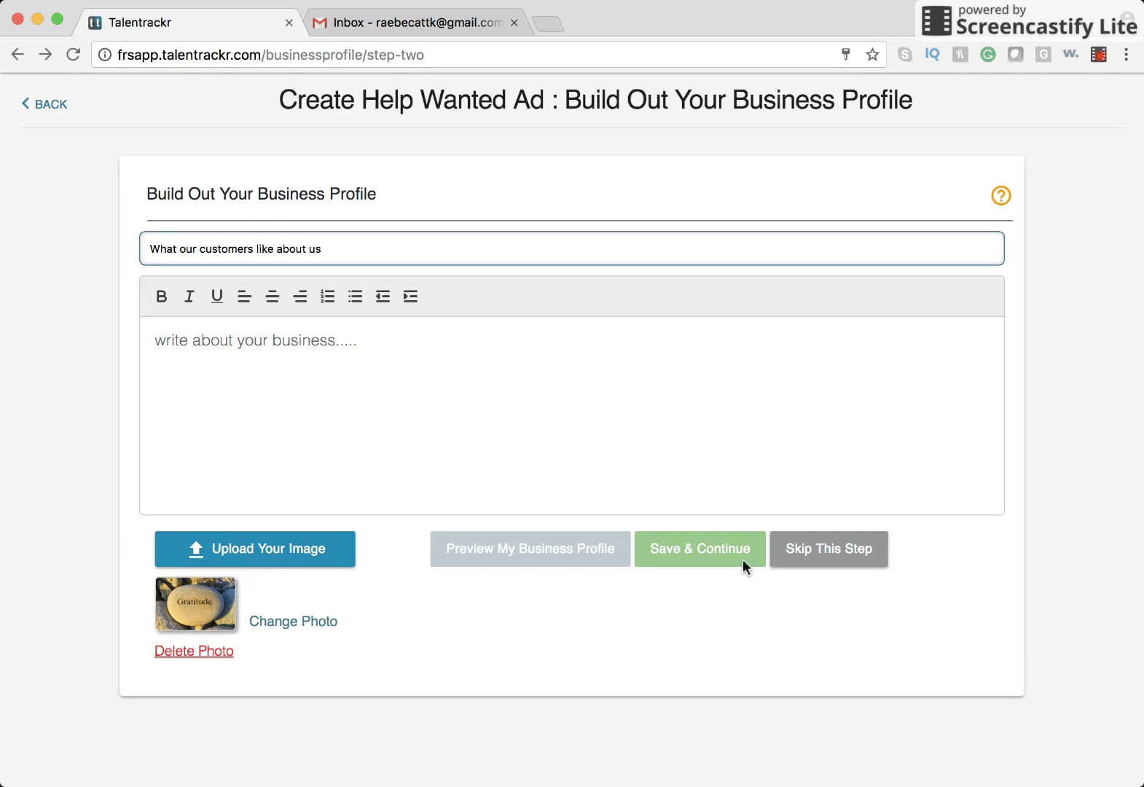
pyautogui.click(485, 396)
# Draft a description ('our ability to assist them in every w…'), then erase it, leaving the body empty.
pyautogui.write('We')
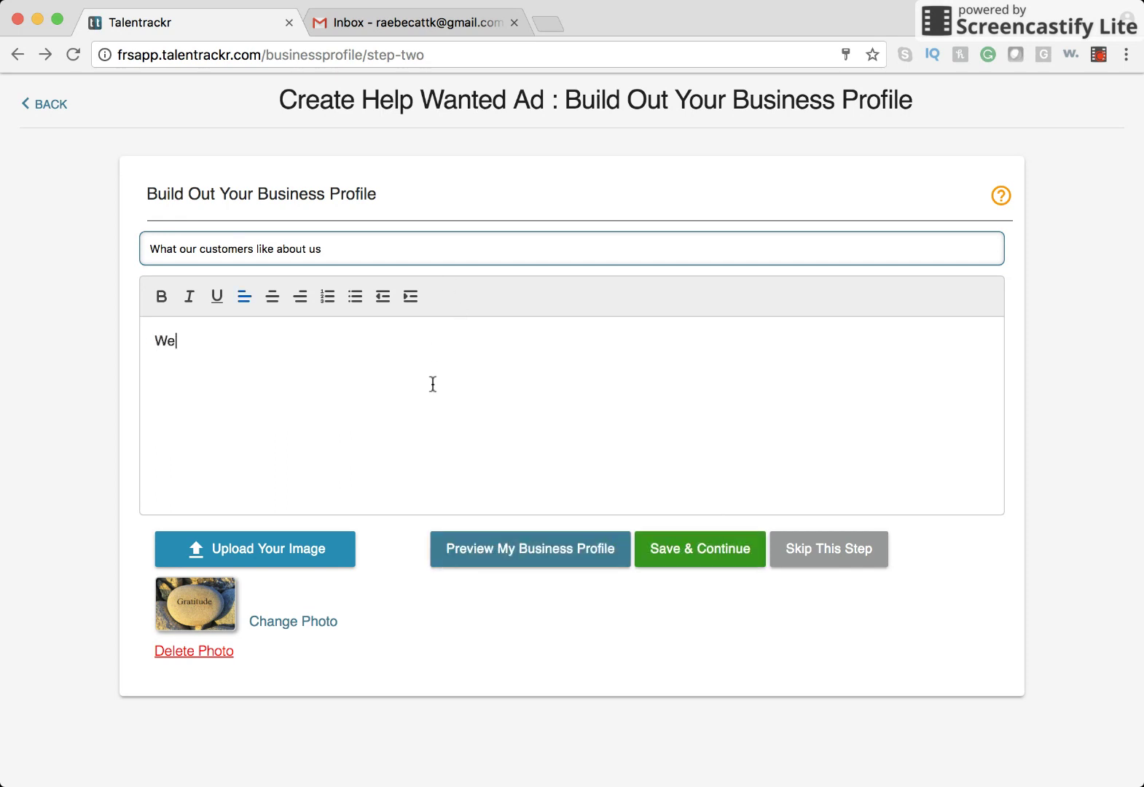
pyautogui.press('BackSpace')
pyautogui.press('BackSpace')
pyautogui.write('o')
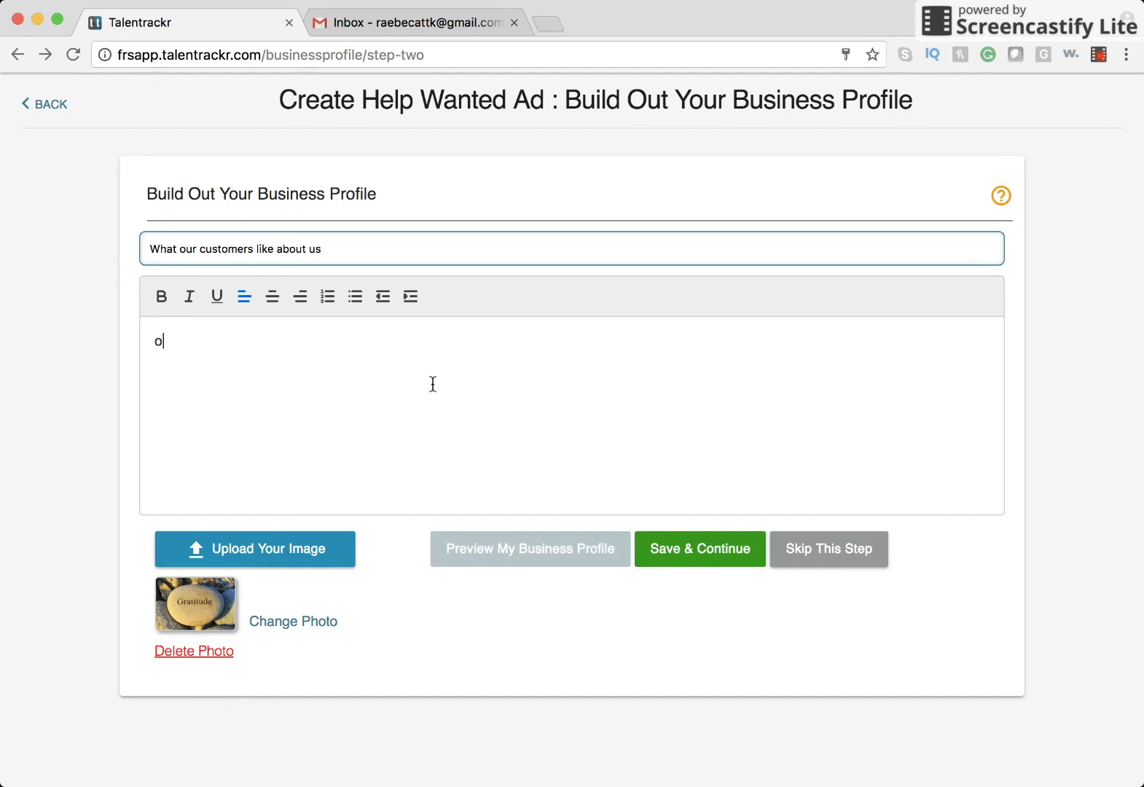
pyautogui.write('ur ability to ')
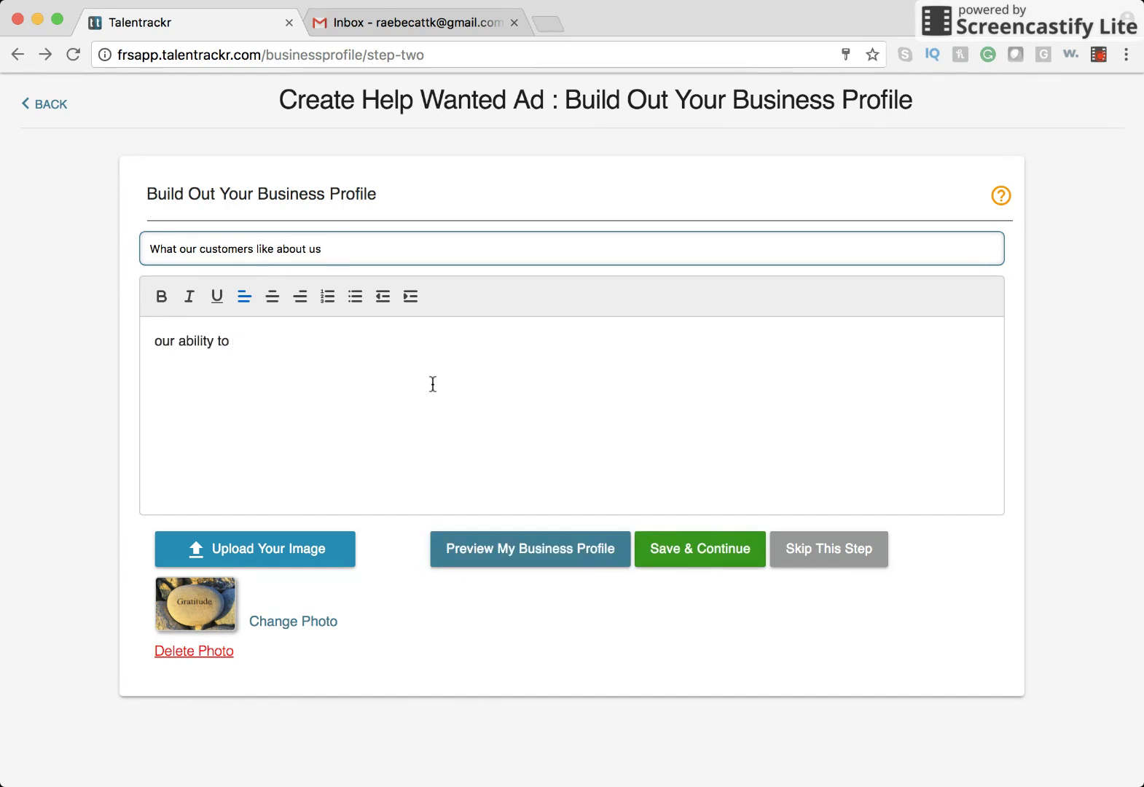
pyautogui.write('assist th')
pyautogui.press('BackSpace')
pyautogui.press('BackSpace')
pyautogui.write('a')
pyautogui.press('BackSpace')
pyautogui.write('them in every ')
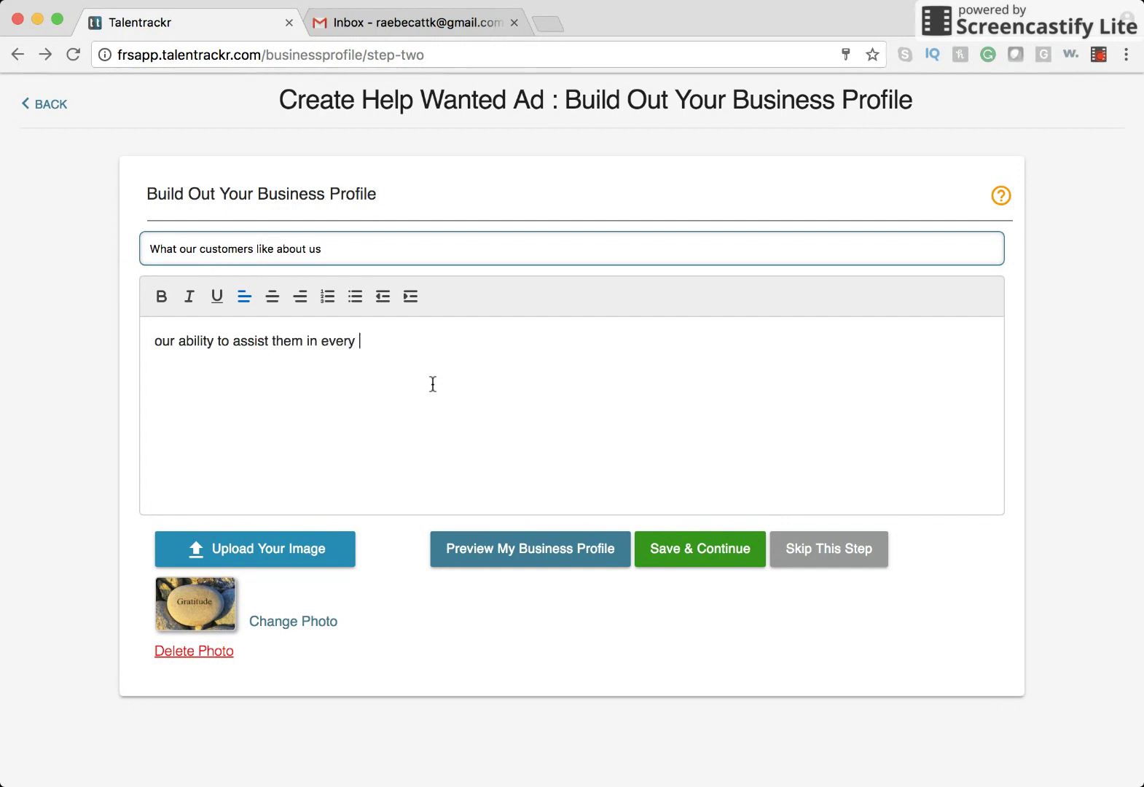
pyautogui.write('w')
pyautogui.press('BackSpace')
pyautogui.press('BackSpace')
pyautogui.press('BackSpace')
pyautogui.press('BackSpace')
pyautogui.press('BackSpace')
pyautogui.press('BackSpace')
pyautogui.press('BackSpace')
pyautogui.press('BackSpace')
pyautogui.press('BackSpace')
pyautogui.press('BackSpace')
pyautogui.press('BackSpace')
pyautogui.press('BackSpace')
pyautogui.press('BackSpace')
pyautogui.press('BackSpace')
pyautogui.press('BackSpace')
pyautogui.press('BackSpace')
pyautogui.press('BackSpace')
pyautogui.press('BackSpace')
pyautogui.press('BackSpace')
pyautogui.press('BackSpace')
pyautogui.press('BackSpace')
pyautogui.press('BackSpace')
pyautogui.press('BackSpace')
pyautogui.press('BackSpace')
pyautogui.press('BackSpace')
pyautogui.press('BackSpace')
pyautogui.press('BackSpace')
pyautogui.press('BackSpace')
pyautogui.press('BackSpace')
pyautogui.press('BackSpace')
pyautogui.press('BackSpace')
pyautogui.press('BackSpace')
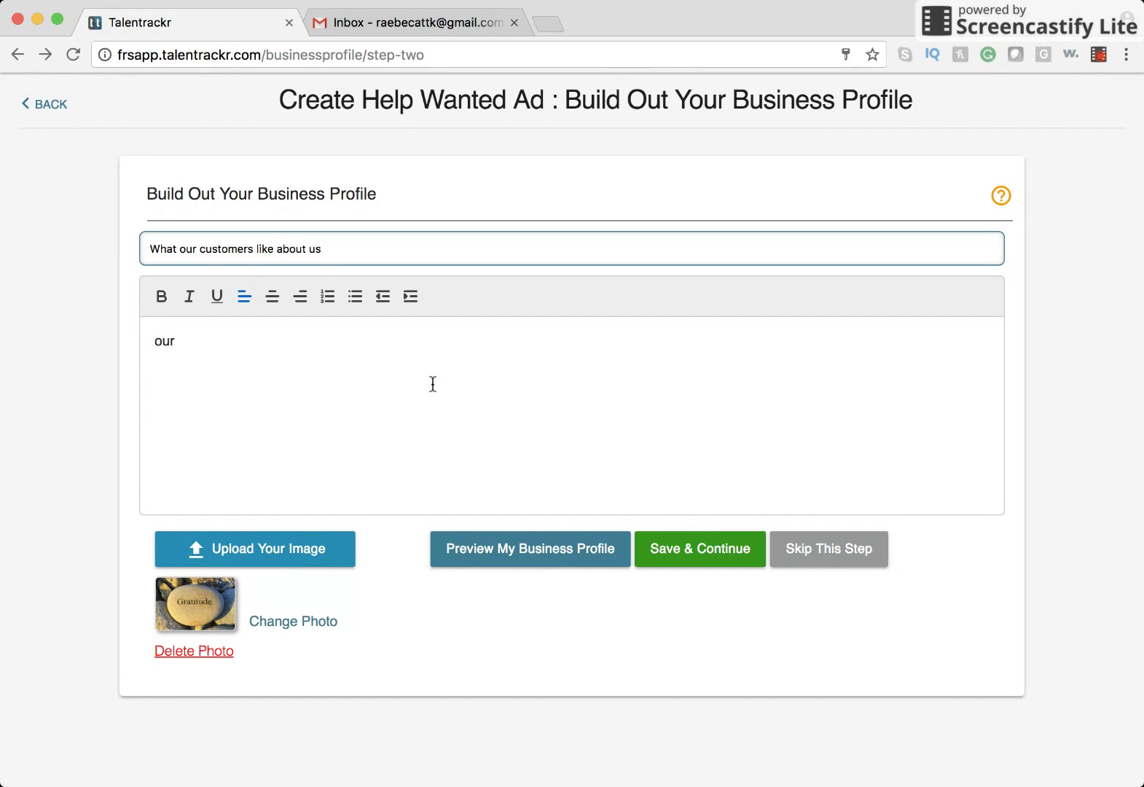
pyautogui.press('BackSpace')
pyautogui.press('BackSpace')
pyautogui.press('BackSpace')
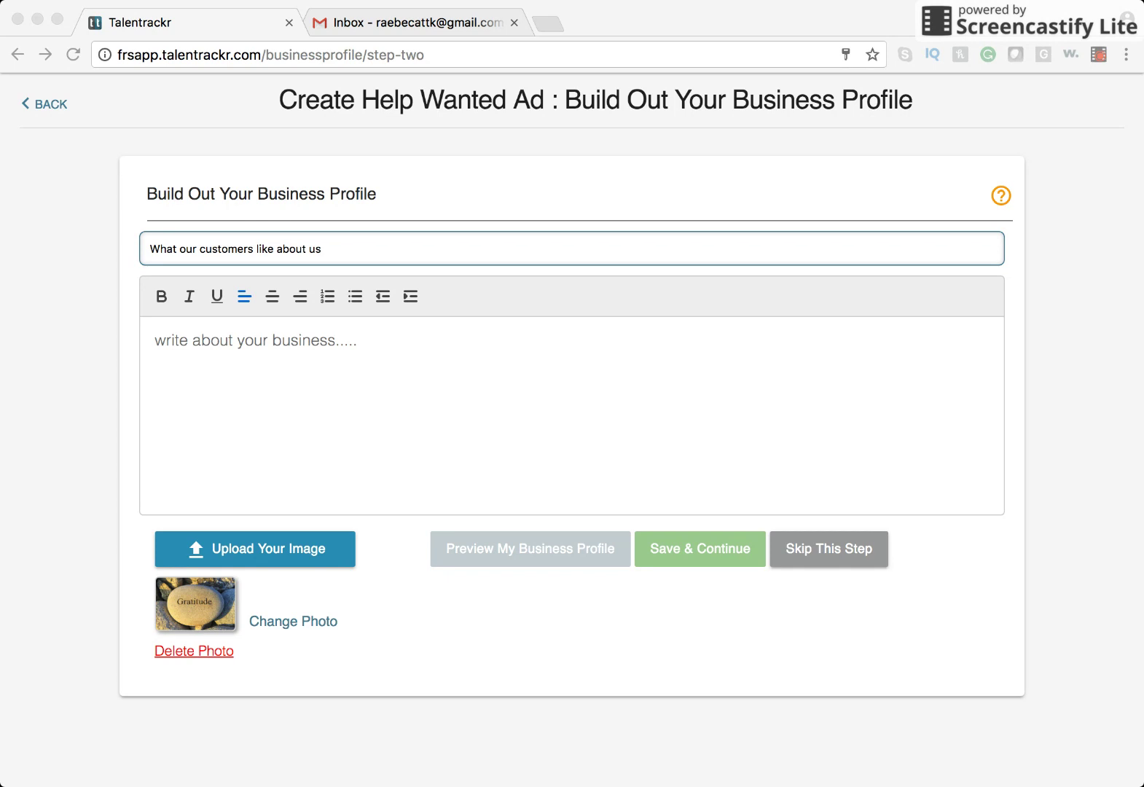
pyautogui.click(666, 350)
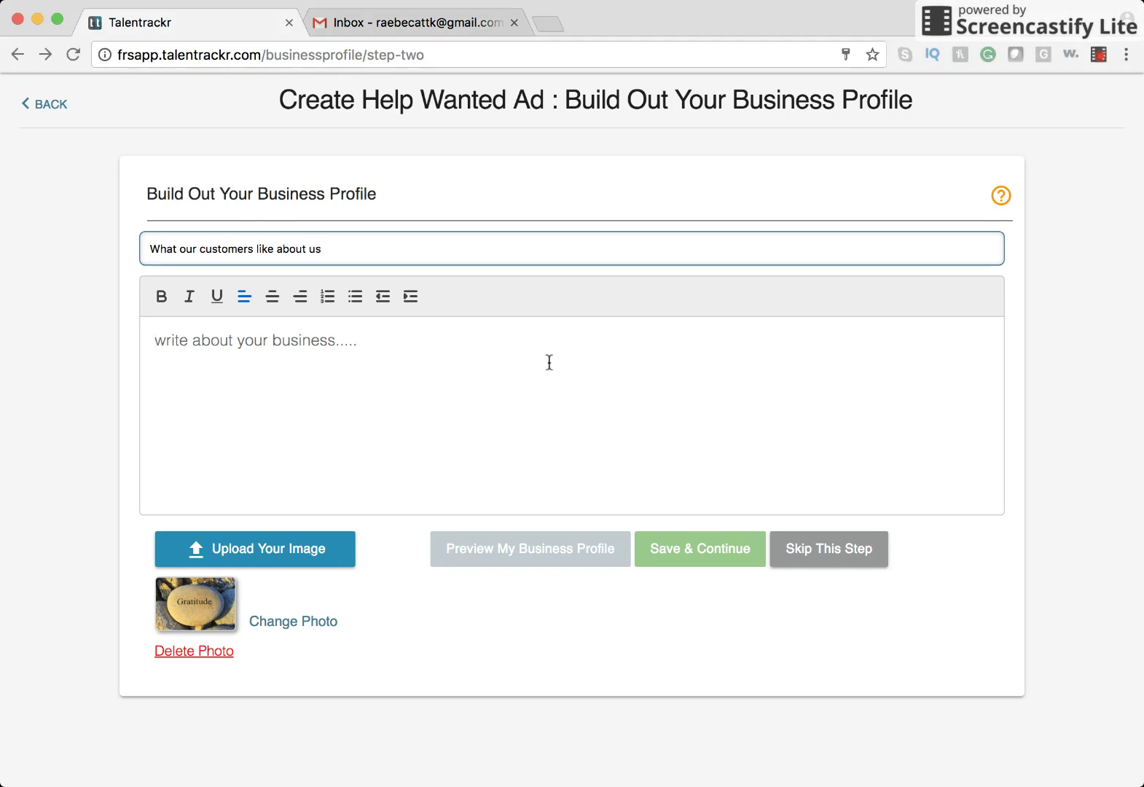